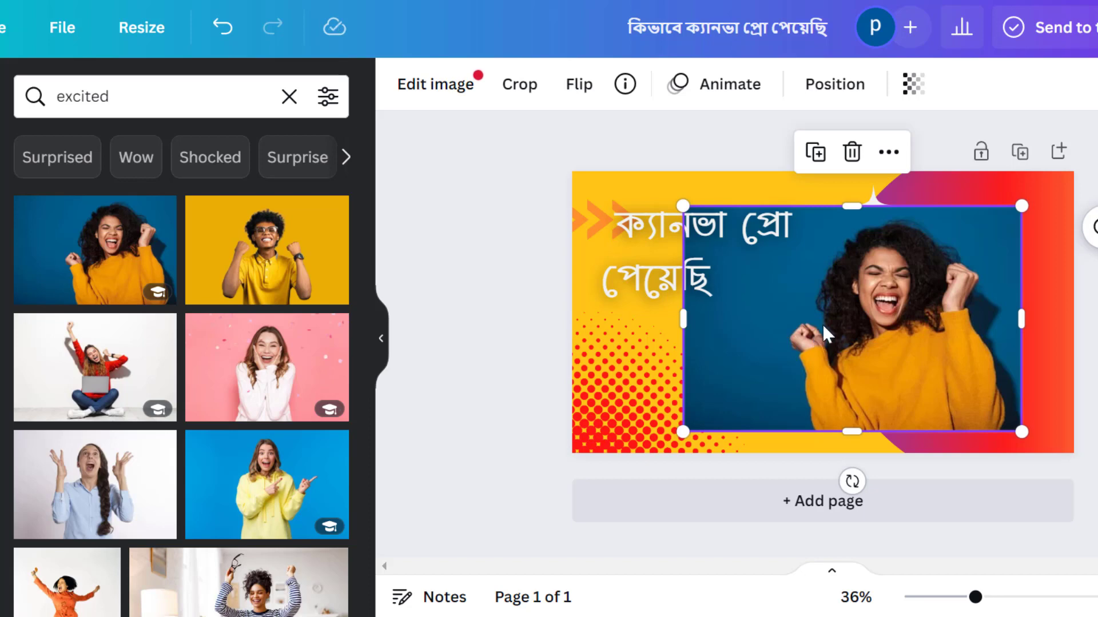
Select the excited woman photo on the thumbnail and remove its background with Background Remover
{"action": "mouse_move", "coordinate": [822, 325]}
{"action": "left_mouse_down"}
{"action": "mouse_move", "coordinate": [791, 318]}
{"action": "mouse_move", "coordinate": [828, 324]}
{"action": "left_mouse_up"}
{"action": "left_click", "coordinate": [1065, 285]}
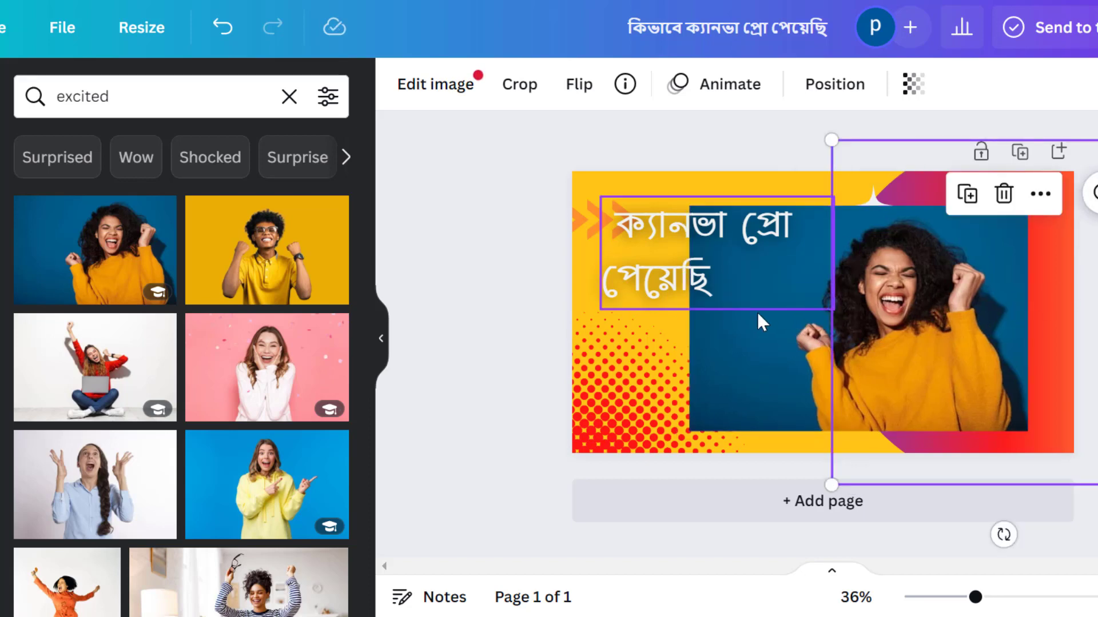
{"action": "left_click", "coordinate": [838, 331]}
{"action": "mouse_move", "coordinate": [838, 330]}
{"action": "left_mouse_down"}
{"action": "mouse_move", "coordinate": [875, 330]}
{"action": "mouse_move", "coordinate": [833, 326]}
{"action": "left_mouse_up"}
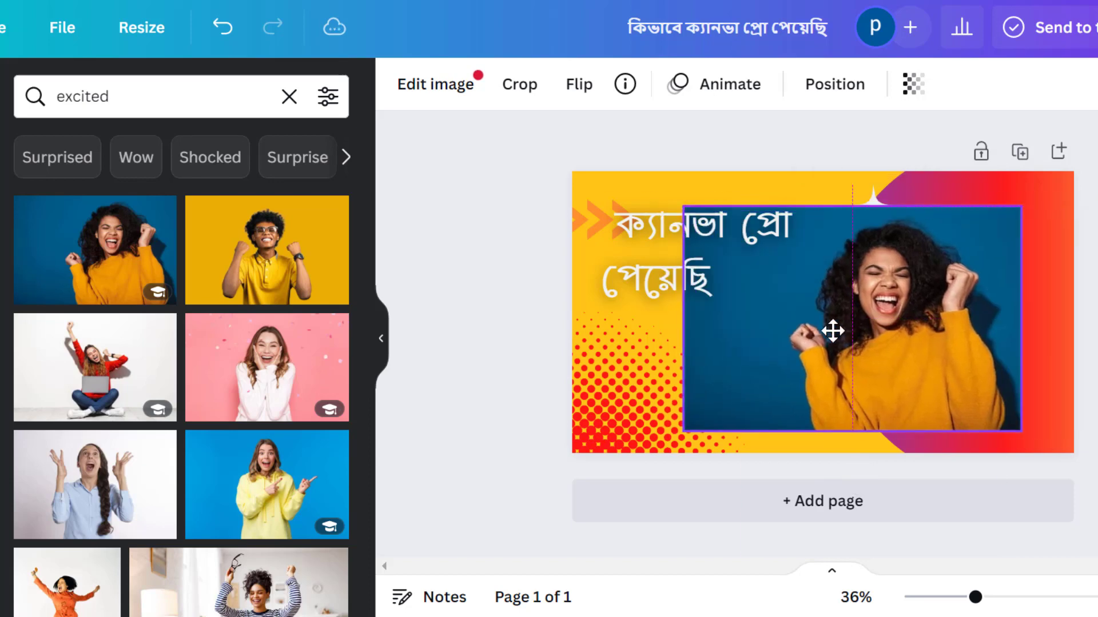
{"action": "left_click", "coordinate": [432, 96]}
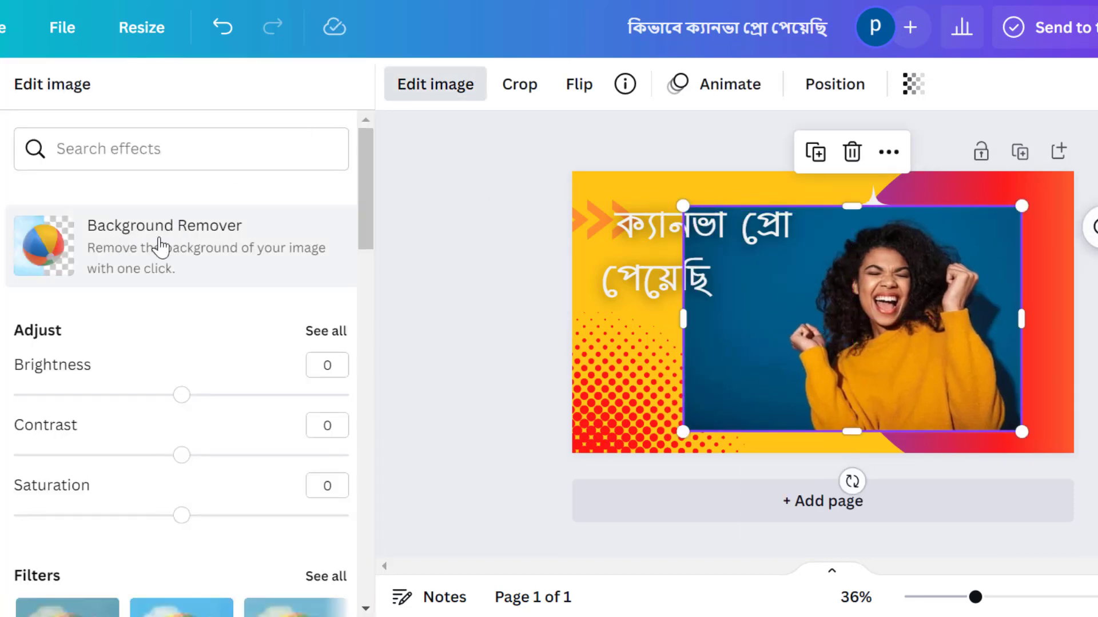
{"action": "left_click", "coordinate": [216, 255]}
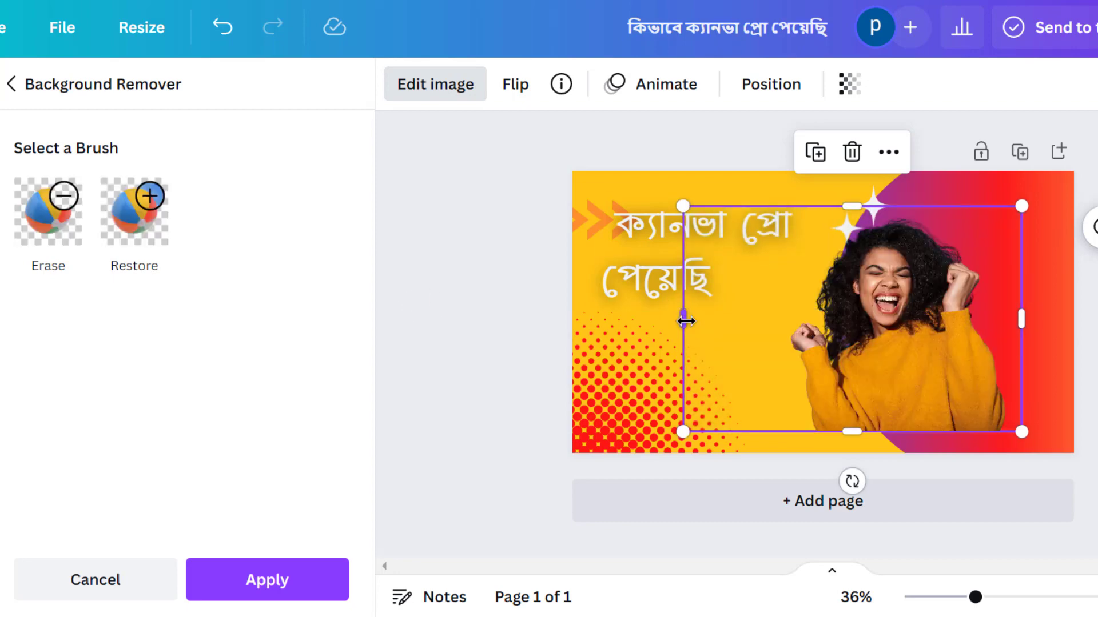
Resize and reposition the cut-out photo so it fills the thumbnail's right side, then deselect it
{"action": "left_click_drag", "start_coordinate": [684, 319], "coordinate": [784, 318]}
{"action": "left_click_drag", "start_coordinate": [892, 364], "coordinate": [965, 387]}
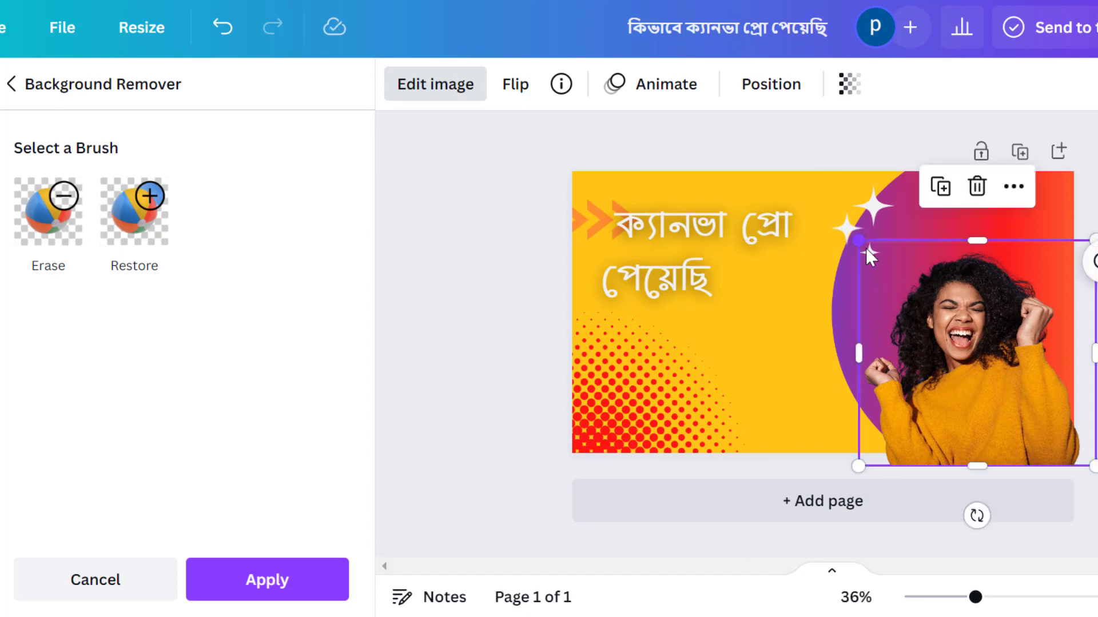
{"action": "left_click_drag", "start_coordinate": [858, 240], "coordinate": [808, 125]}
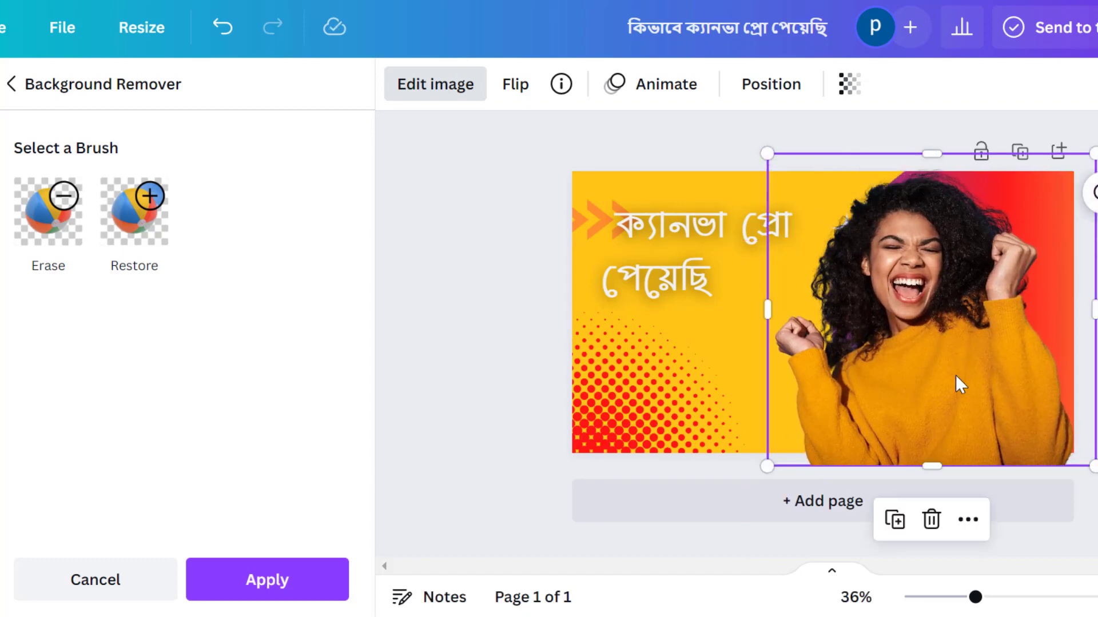
{"action": "left_click_drag", "start_coordinate": [1090, 166], "coordinate": [1071, 176]}
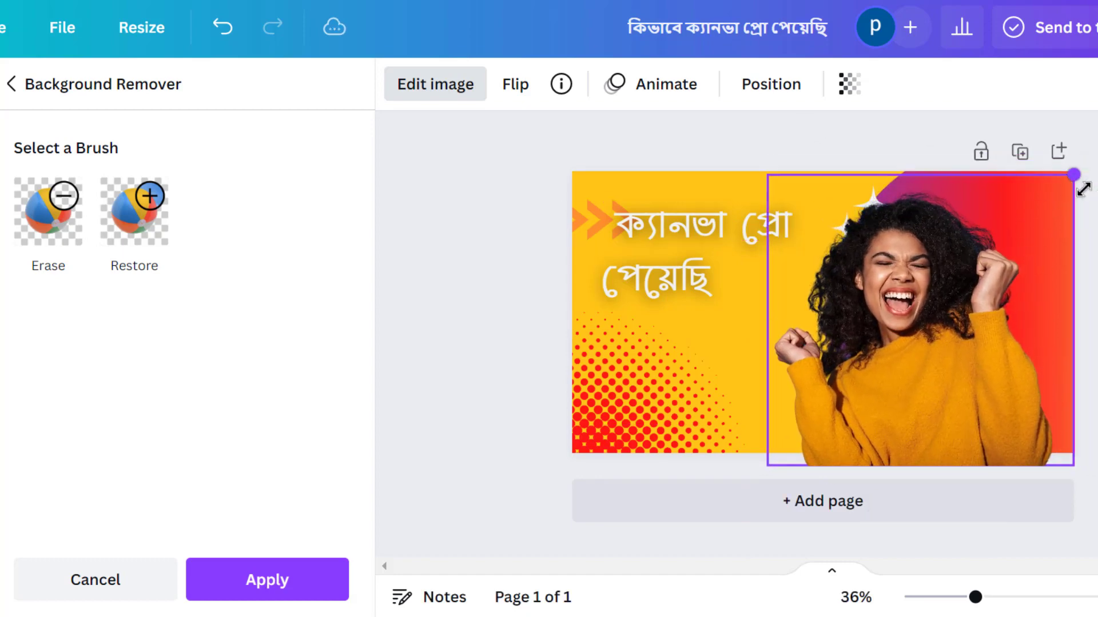
{"action": "left_click_drag", "start_coordinate": [955, 397], "coordinate": [974, 380]}
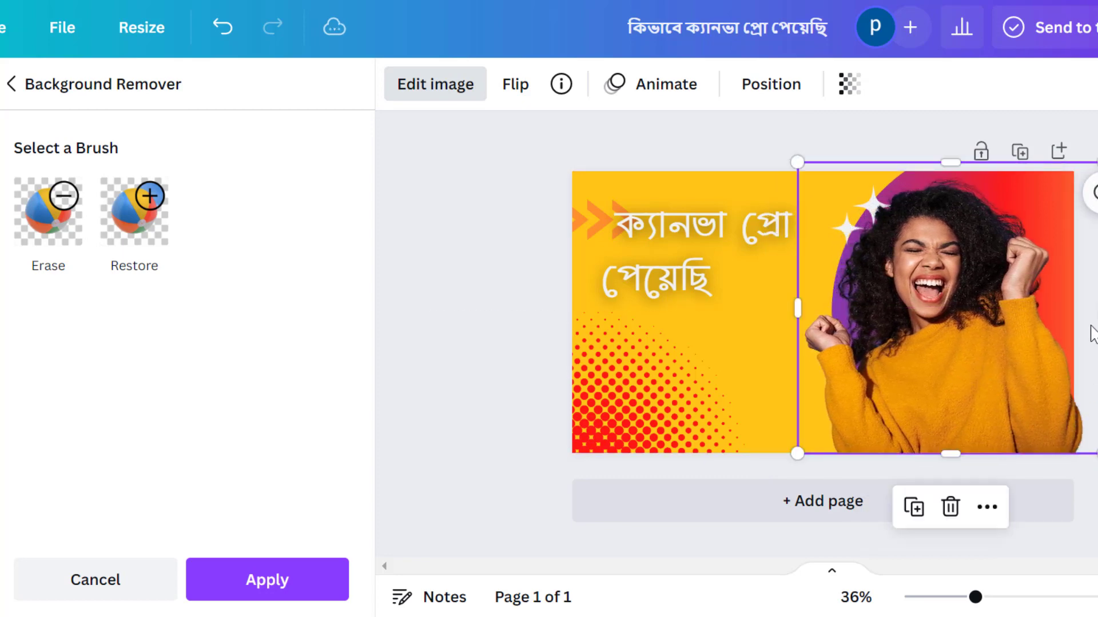
{"action": "left_click_drag", "start_coordinate": [1092, 306], "coordinate": [1072, 309]}
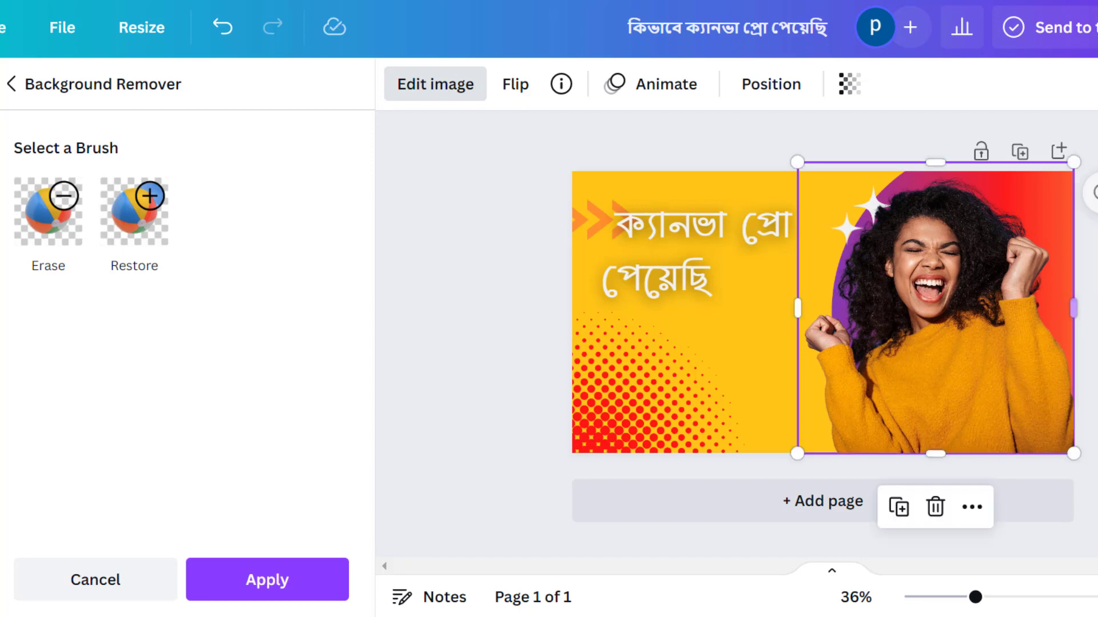
{"action": "left_click", "coordinate": [1093, 312]}
{"action": "left_click", "coordinate": [858, 217]}
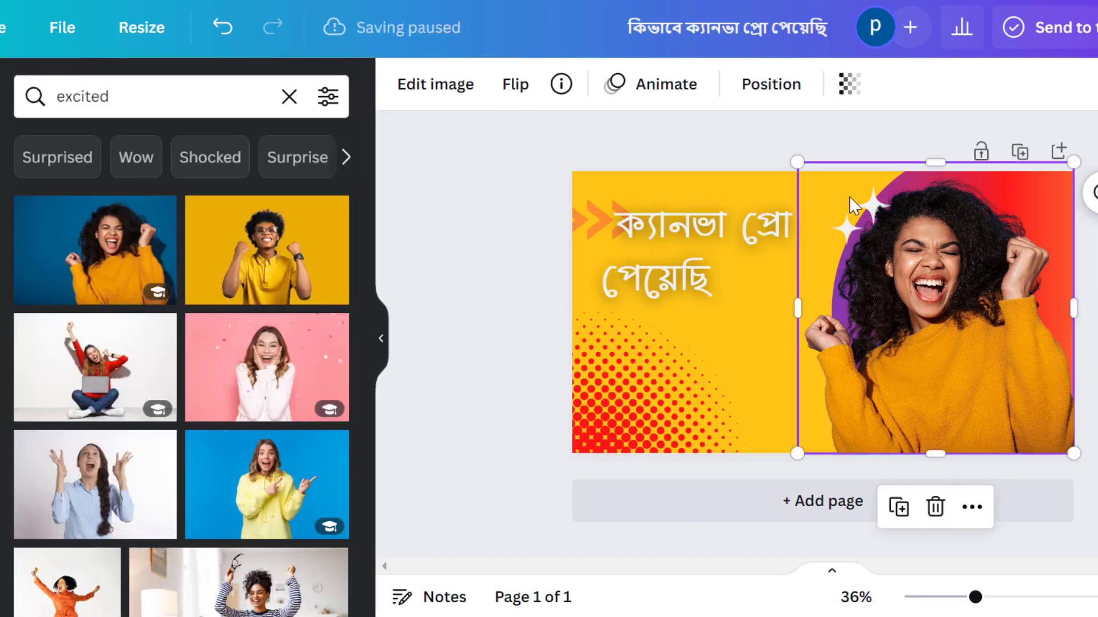
{"action": "left_click_drag", "start_coordinate": [930, 166], "coordinate": [933, 309]}
{"action": "left_click_drag", "start_coordinate": [871, 203], "coordinate": [722, 343]}
{"action": "left_click_drag", "start_coordinate": [874, 252], "coordinate": [733, 320]}
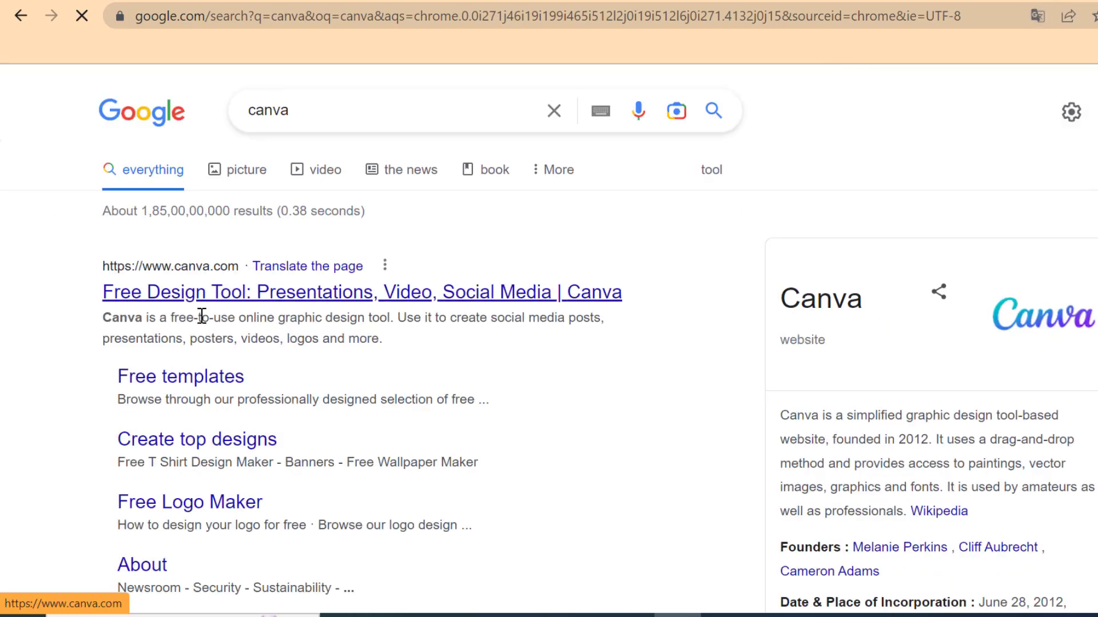
Open the Canva website from the Google search results for canva
{"action": "left_click_drag", "start_coordinate": [102, 292], "coordinate": [624, 286]}
{"action": "left_click", "coordinate": [338, 304]}
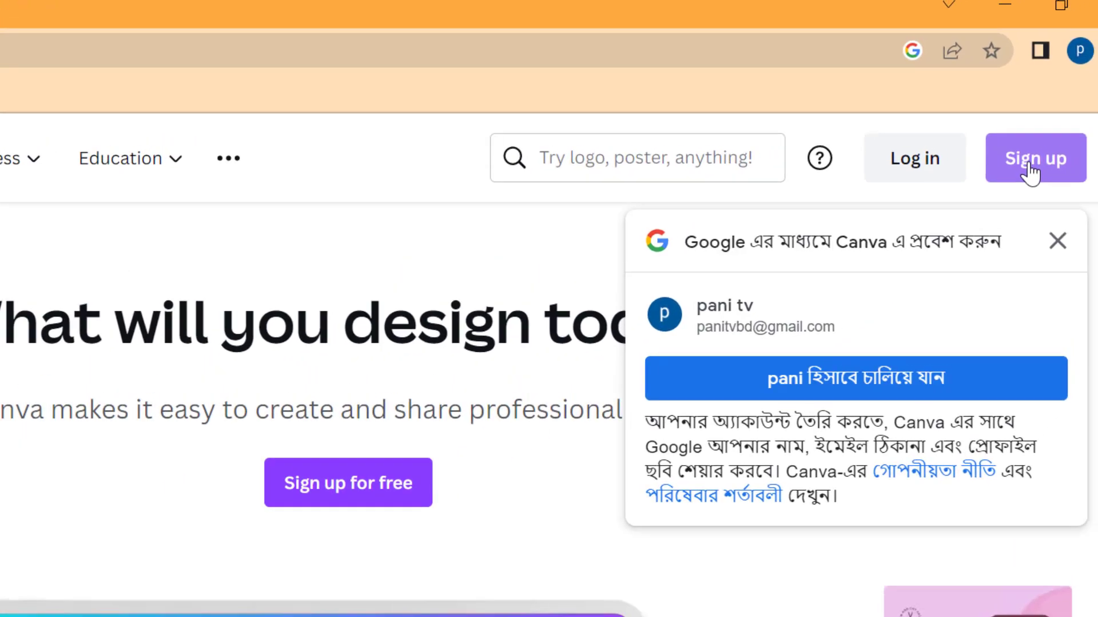
Sign up to Canva with Google, translating the account chooser to English and picking the Google account
{"action": "left_click", "coordinate": [1011, 181]}
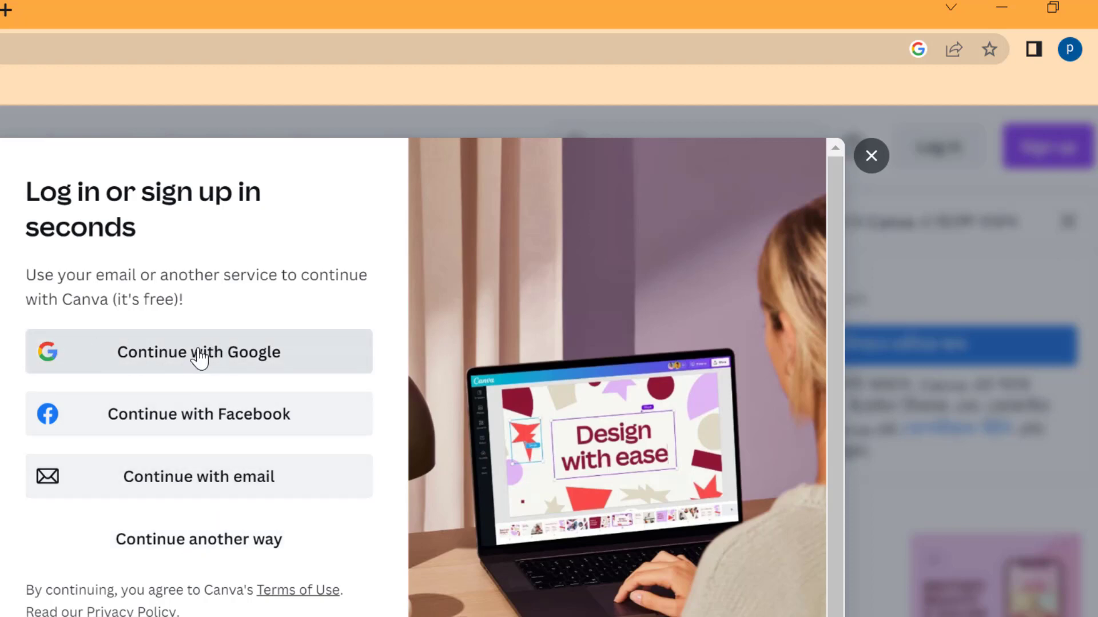
{"action": "left_click", "coordinate": [234, 360]}
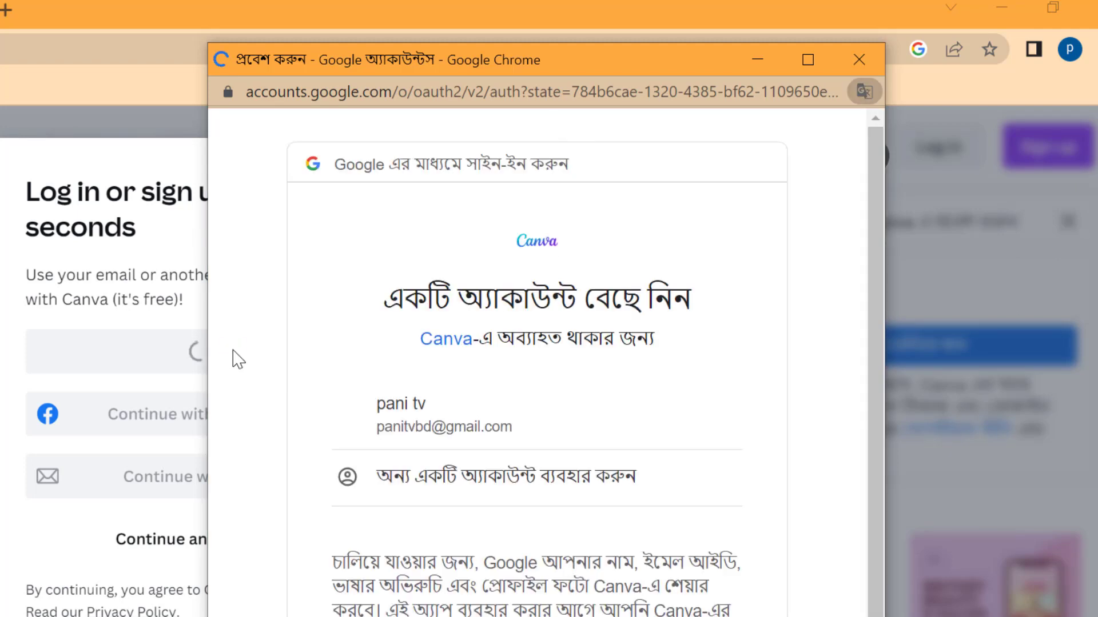
{"action": "left_click", "coordinate": [703, 137]}
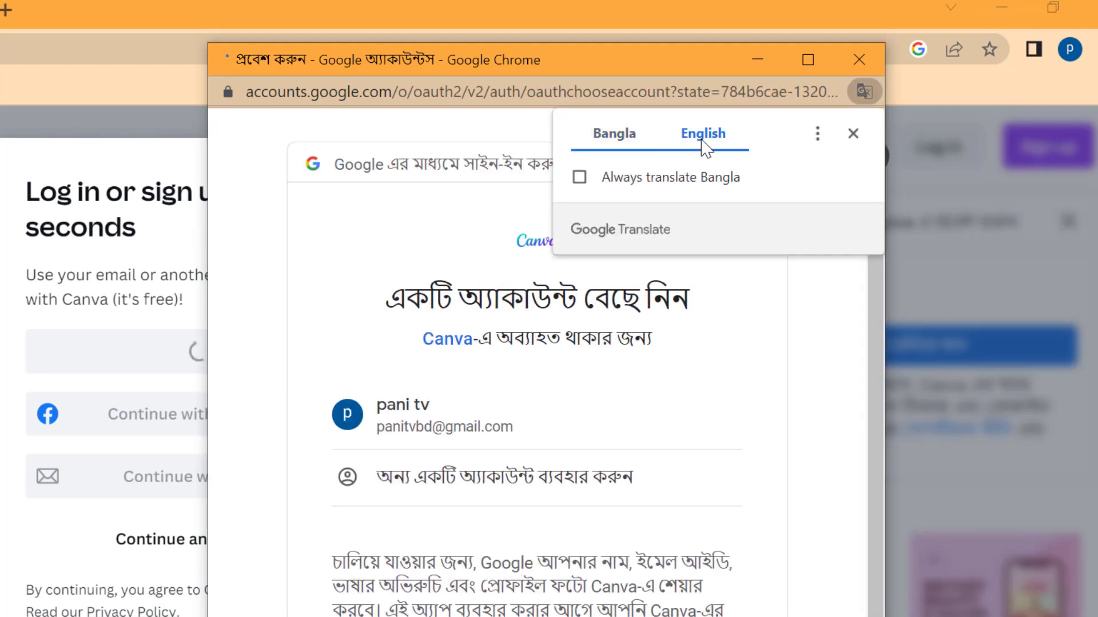
{"action": "left_click", "coordinate": [821, 312]}
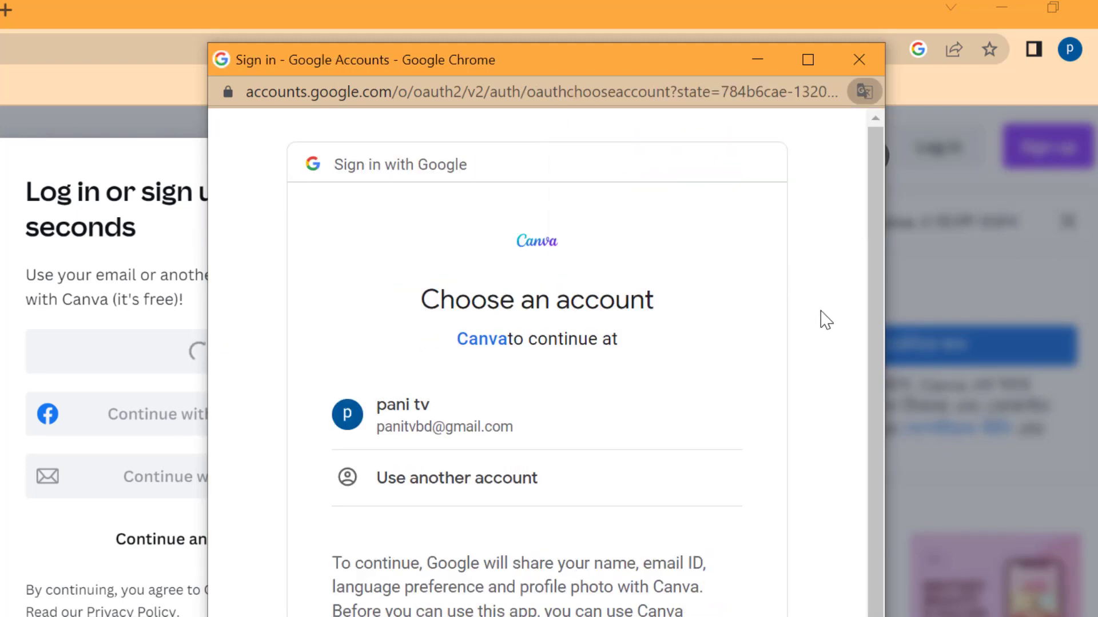
{"action": "left_click", "coordinate": [445, 429]}
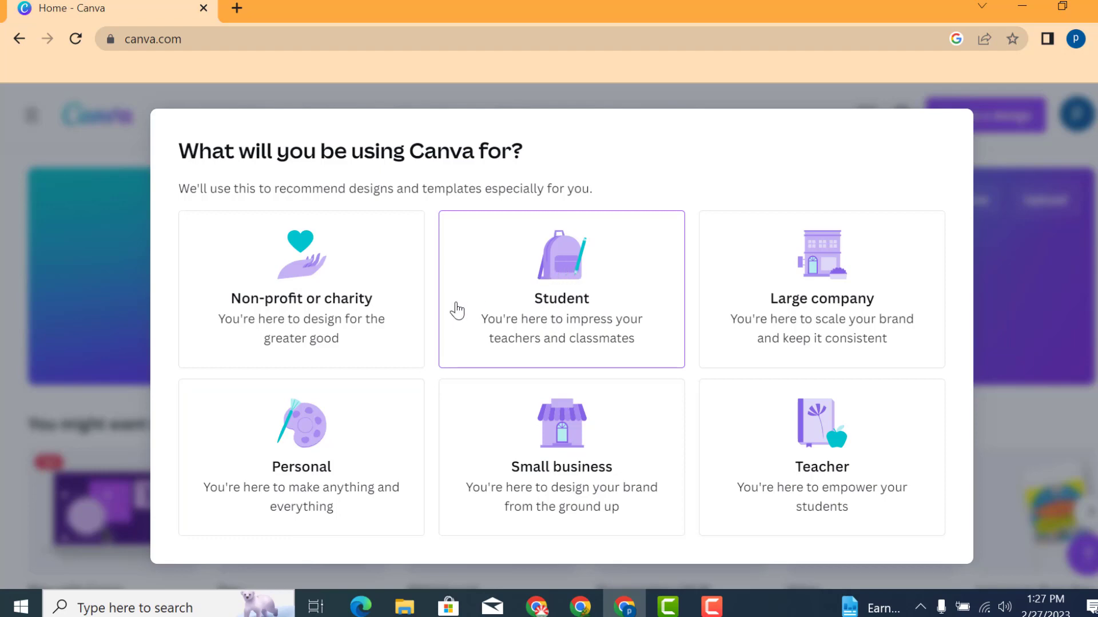
Choose Personal as the Canva usage purpose and start the Canva Pro free trial
{"action": "left_click", "coordinate": [319, 444]}
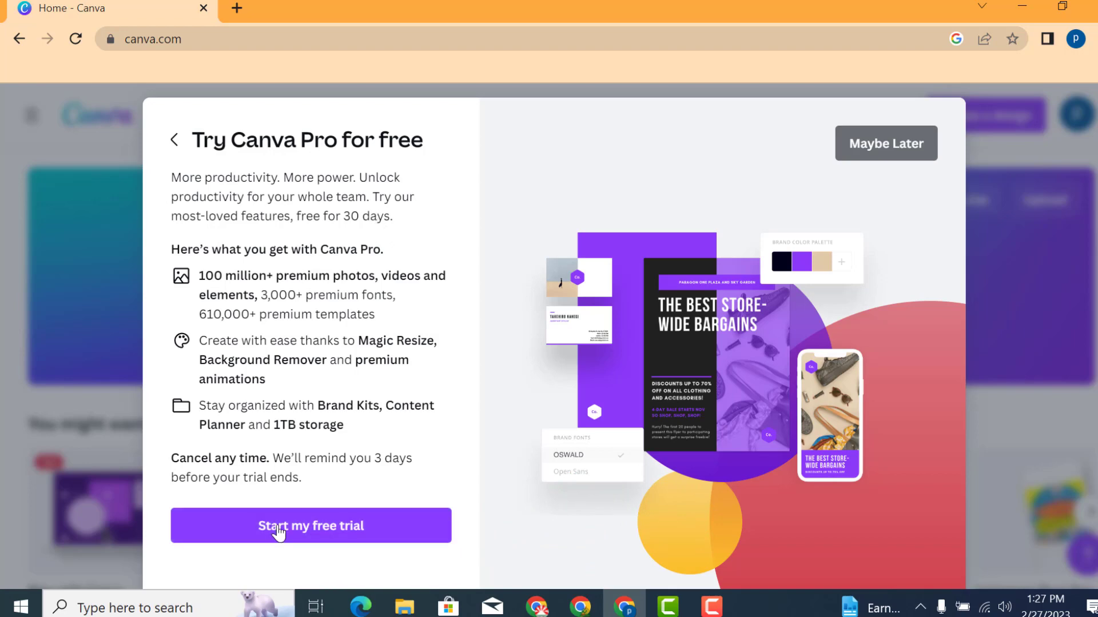
{"action": "scroll", "coordinate": [343, 526], "scroll_direction": "down", "scroll_amount": 1}
{"action": "scroll", "coordinate": [517, 263], "scroll_direction": "up", "scroll_amount": 1}
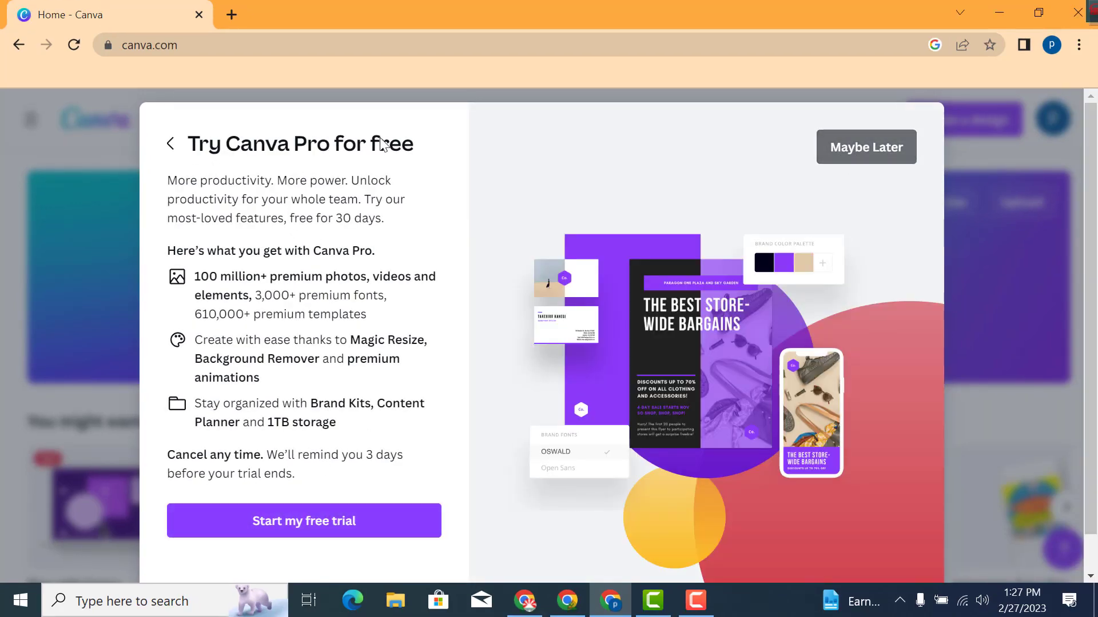
{"action": "left_click", "coordinate": [294, 532]}
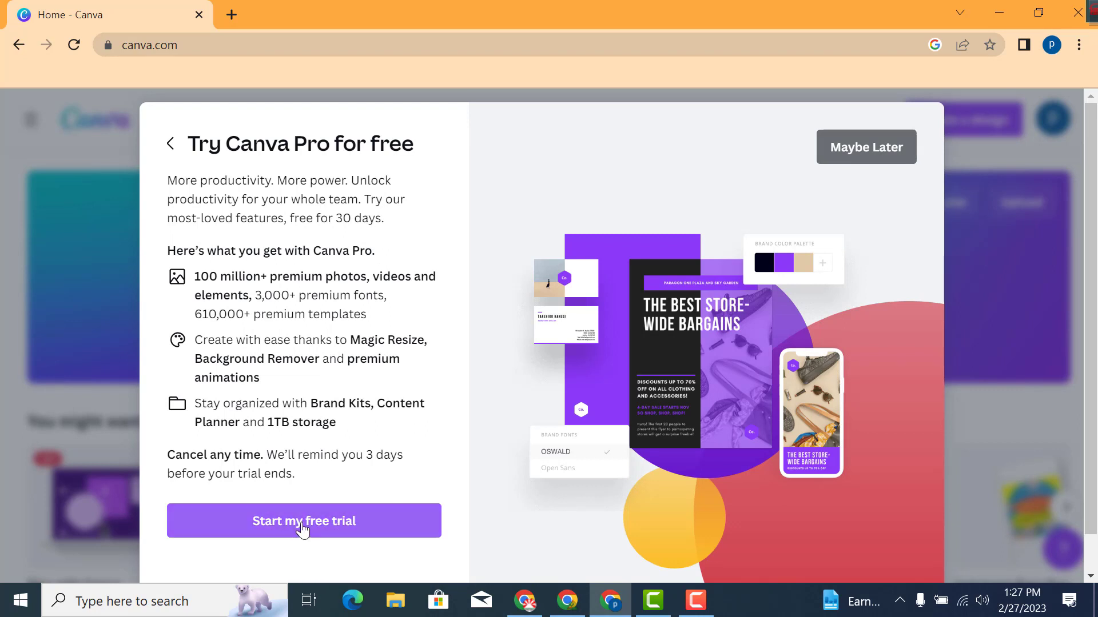
{"action": "scroll", "coordinate": [331, 520], "scroll_direction": "down", "scroll_amount": 1}
{"action": "scroll", "coordinate": [394, 390], "scroll_direction": "up", "scroll_amount": 1}
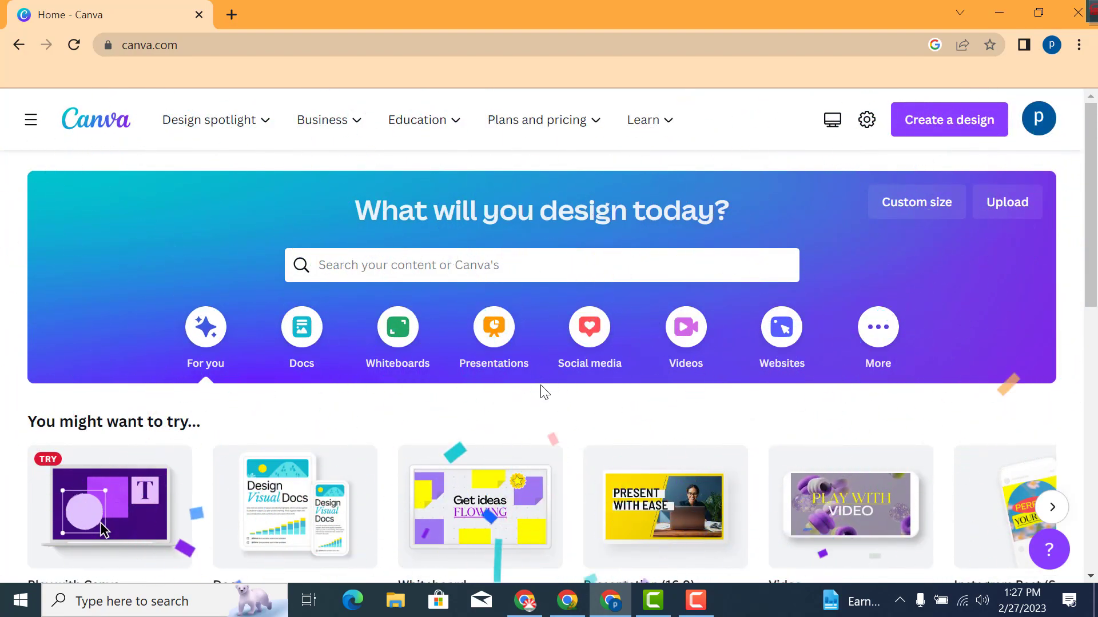
Create a new design with a custom size of 1280 × 720 px
{"action": "mouse_move", "coordinate": [1096, 148]}
{"action": "left_mouse_down"}
{"action": "mouse_move", "coordinate": [1097, 251]}
{"action": "mouse_move", "coordinate": [1096, 154]}
{"action": "left_mouse_up"}
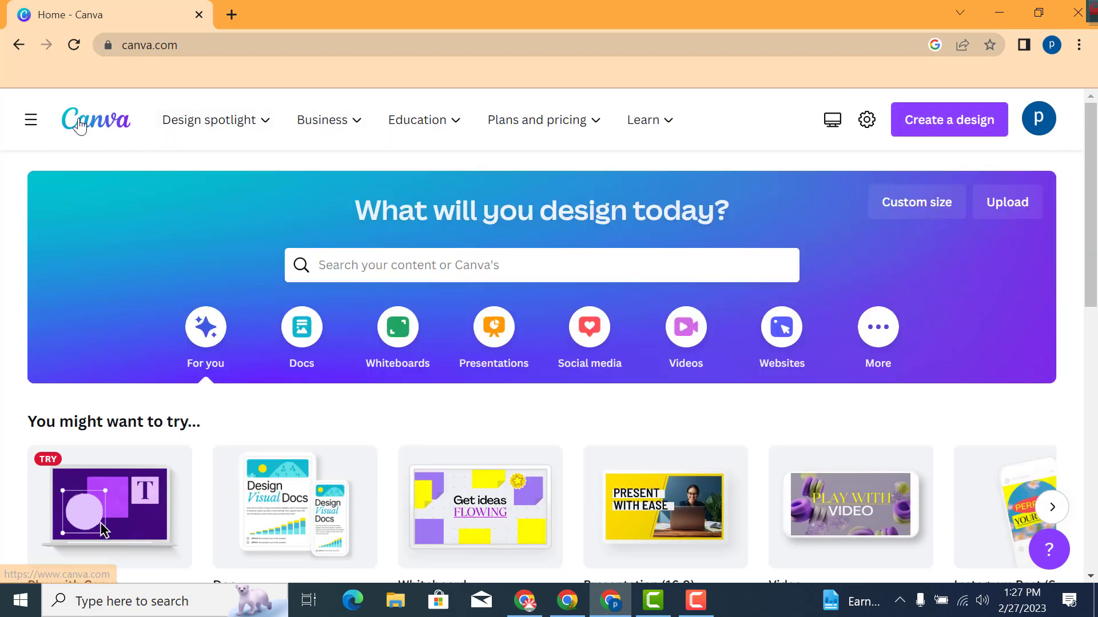
{"action": "mouse_move", "coordinate": [256, 133]}
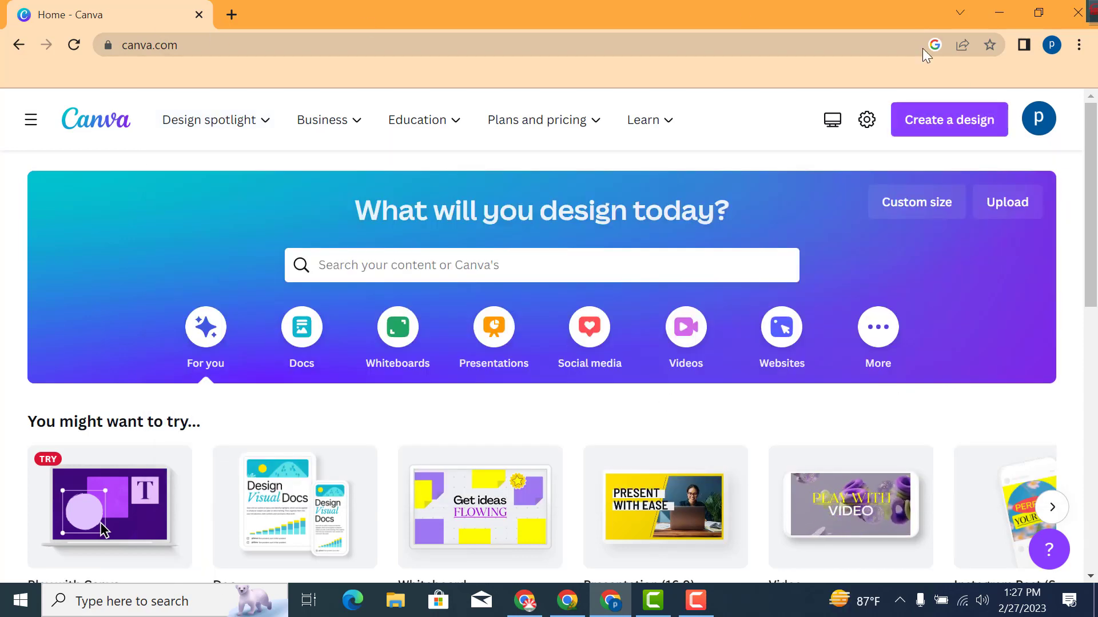
{"action": "left_click", "coordinate": [963, 128]}
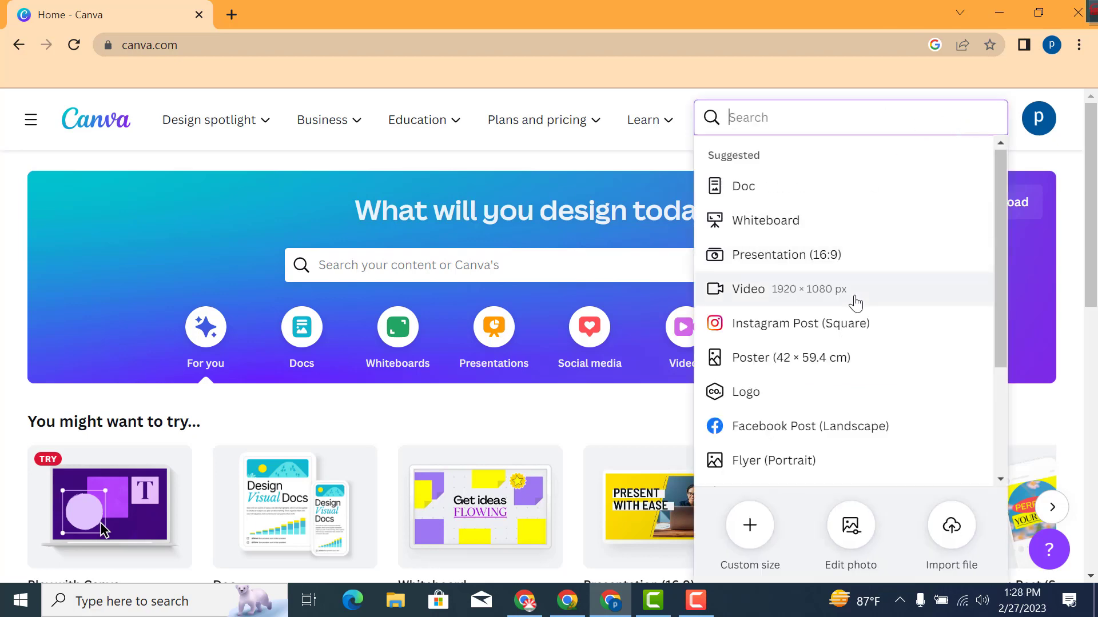
{"action": "scroll", "coordinate": [854, 303], "scroll_direction": "down", "scroll_amount": 3}
{"action": "scroll", "coordinate": [862, 366], "scroll_direction": "up", "scroll_amount": 2}
{"action": "scroll", "coordinate": [867, 372], "scroll_direction": "down", "scroll_amount": 2}
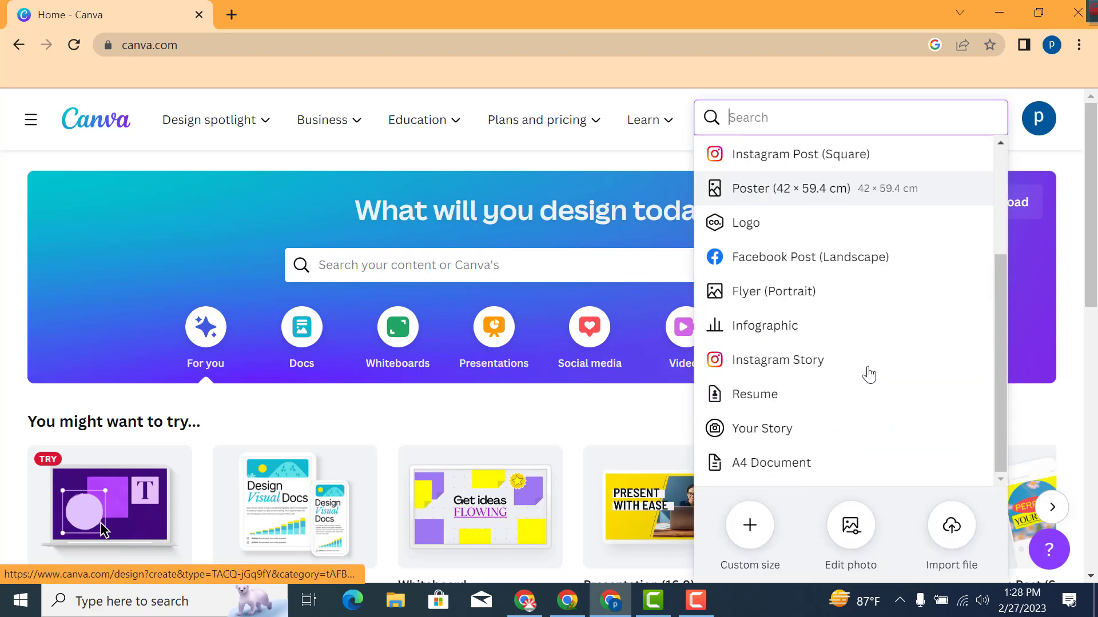
{"action": "scroll", "coordinate": [863, 379], "scroll_direction": "up", "scroll_amount": 2}
{"action": "left_click", "coordinate": [749, 525]}
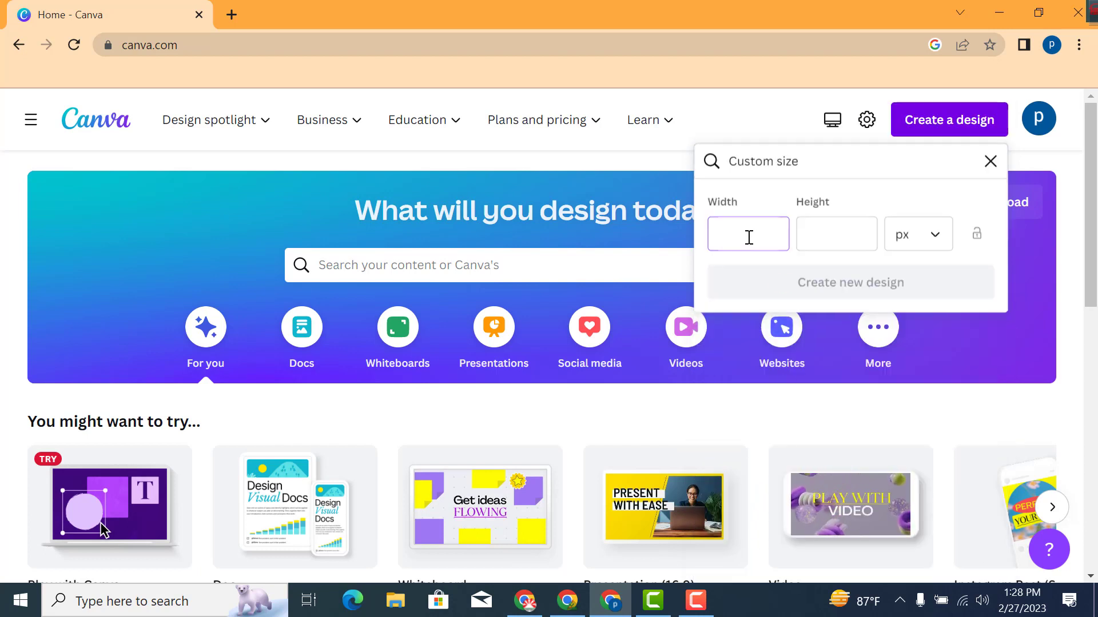
{"action": "left_click", "coordinate": [828, 235]}
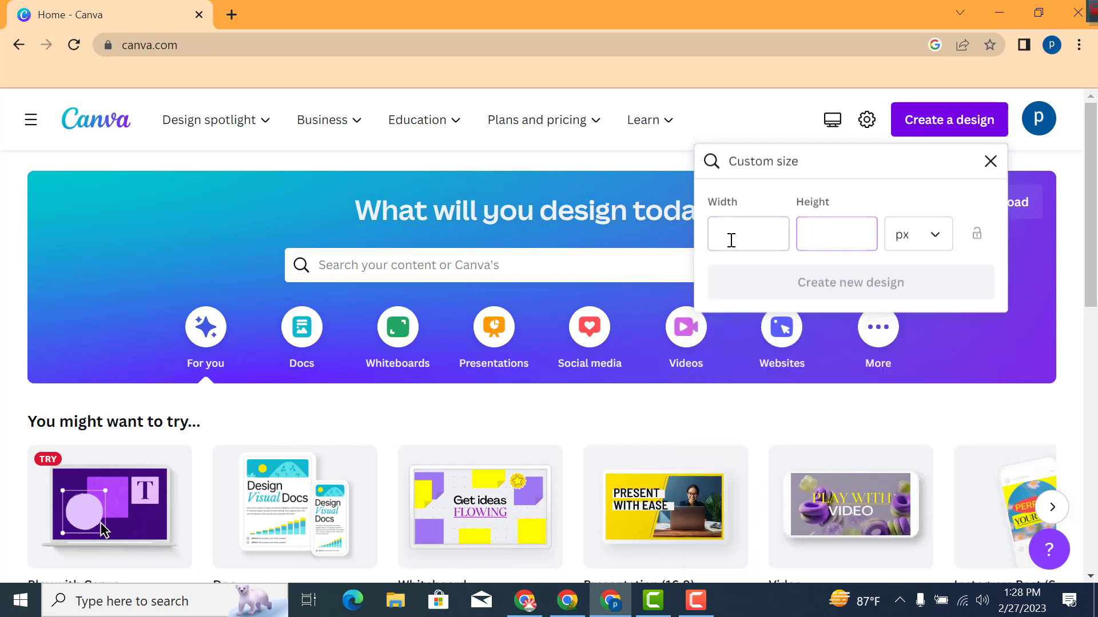
{"action": "left_click", "coordinate": [730, 240]}
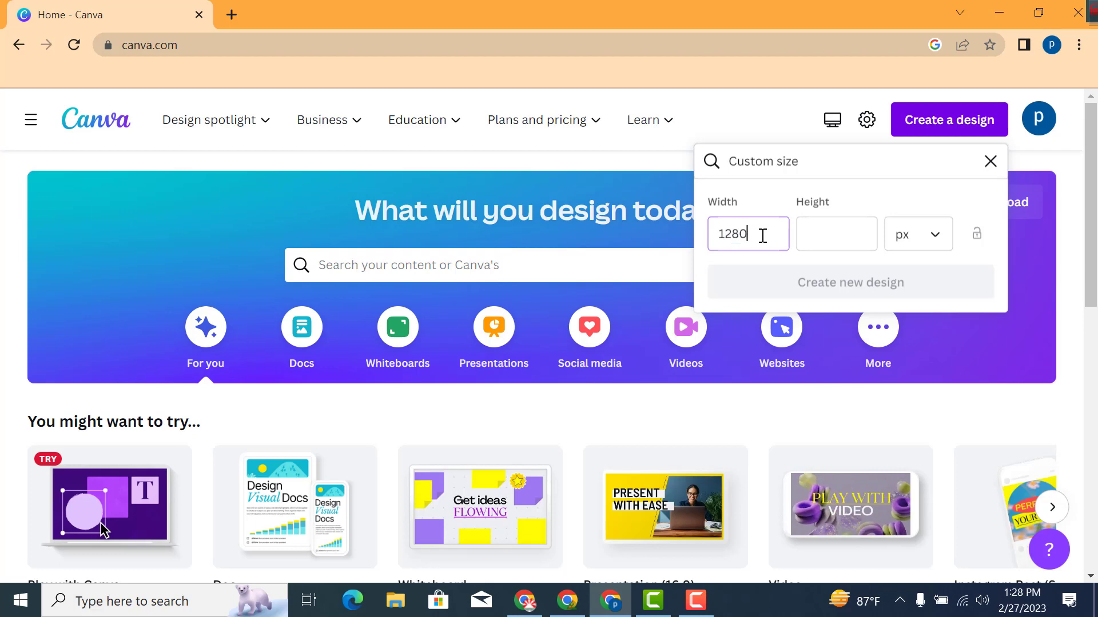
{"action": "left_click", "coordinate": [822, 235]}
{"action": "type", "text": "7"}
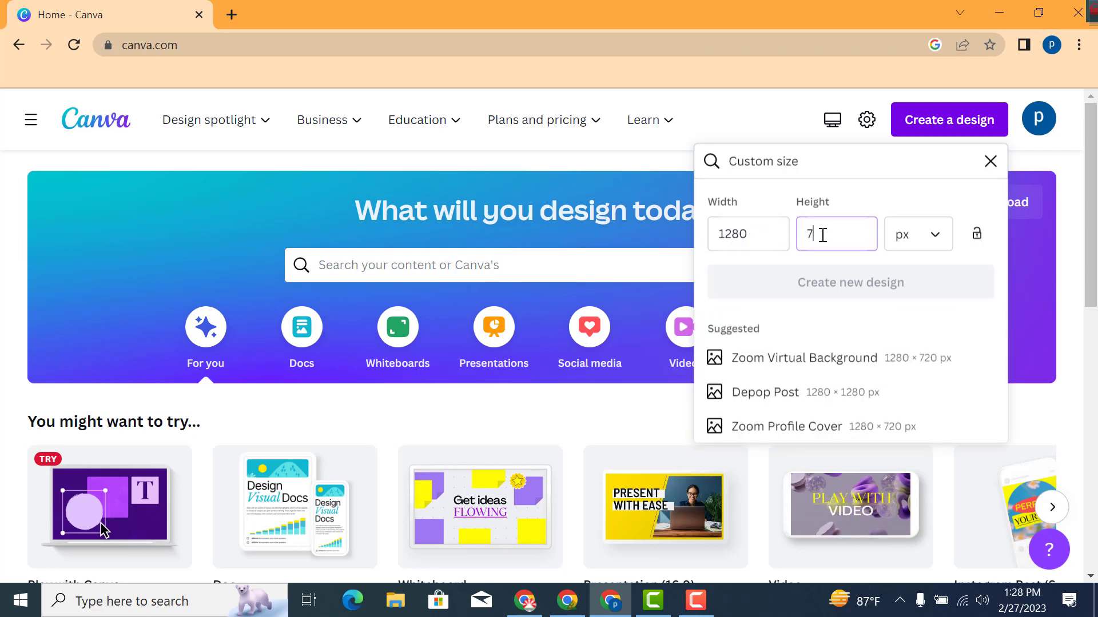
{"action": "type", "text": "20"}
{"action": "key", "text": "Return"}
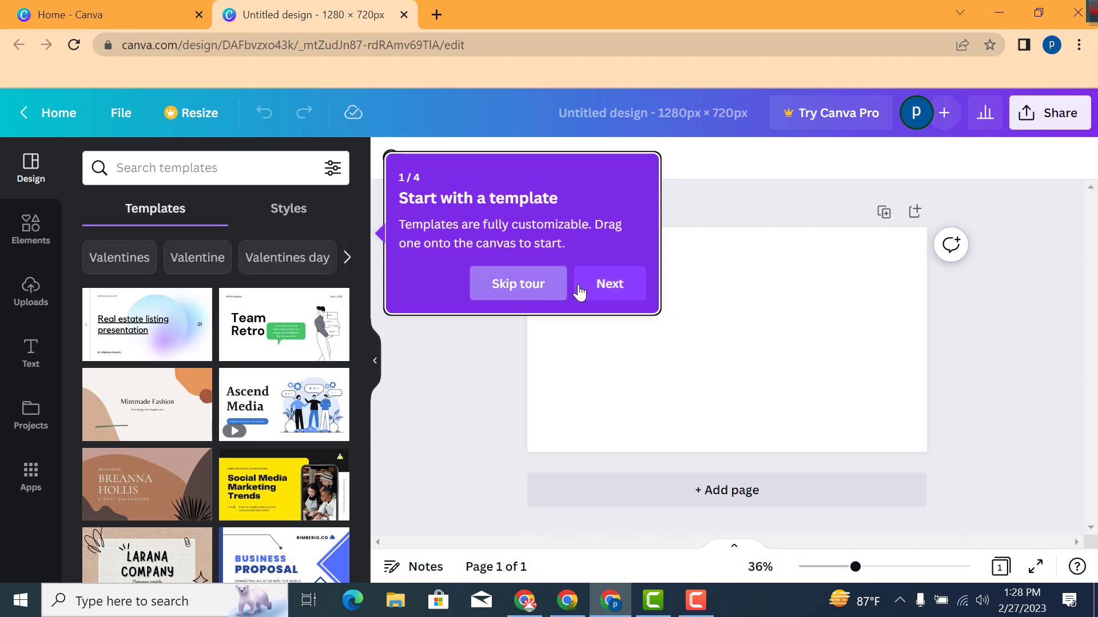
Skip the editor tour and look at the Resize options for the design
{"action": "left_click", "coordinate": [518, 284]}
{"action": "left_click", "coordinate": [623, 313]}
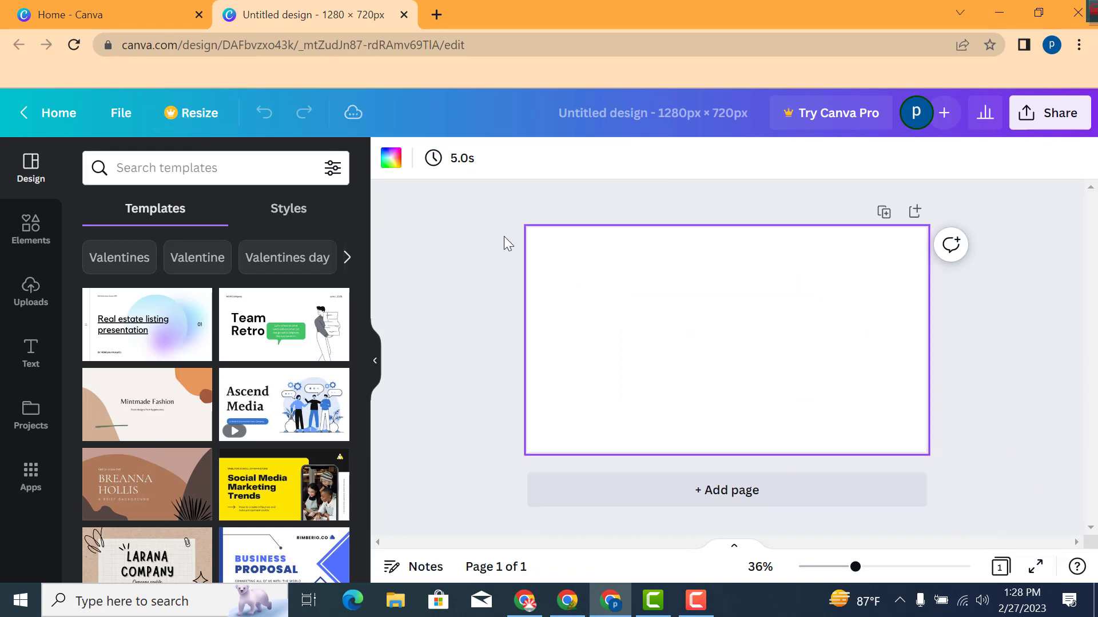
{"action": "left_click", "coordinate": [191, 116]}
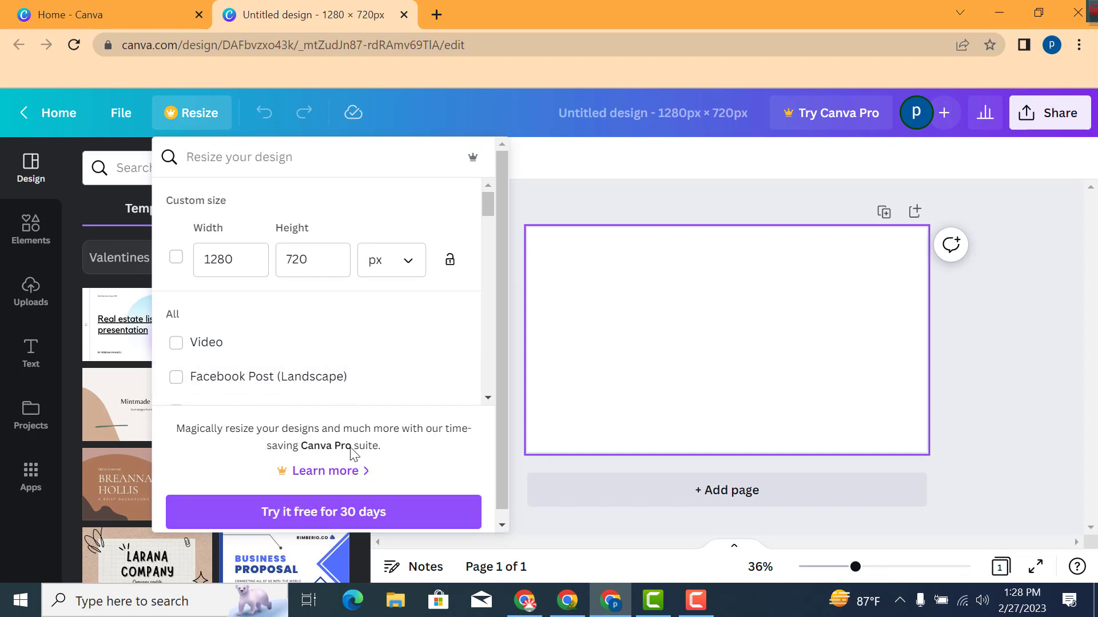
{"action": "left_click", "coordinate": [358, 163]}
{"action": "left_click", "coordinate": [673, 340]}
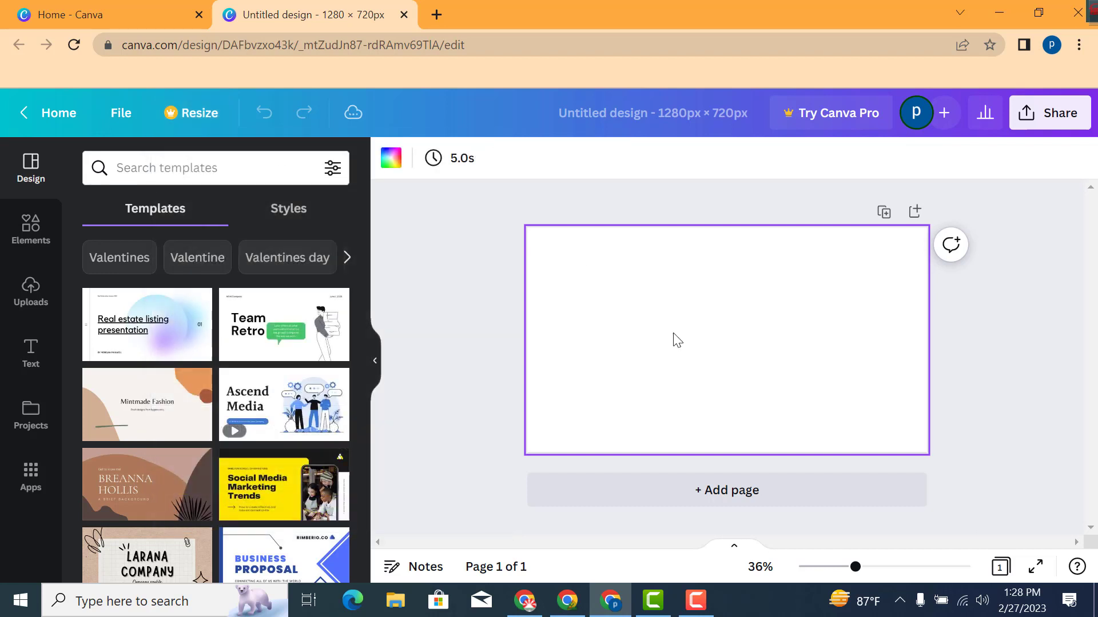
Search the design templates for YouTube Thumbnails and browse through the results
{"action": "left_click", "coordinate": [143, 166]}
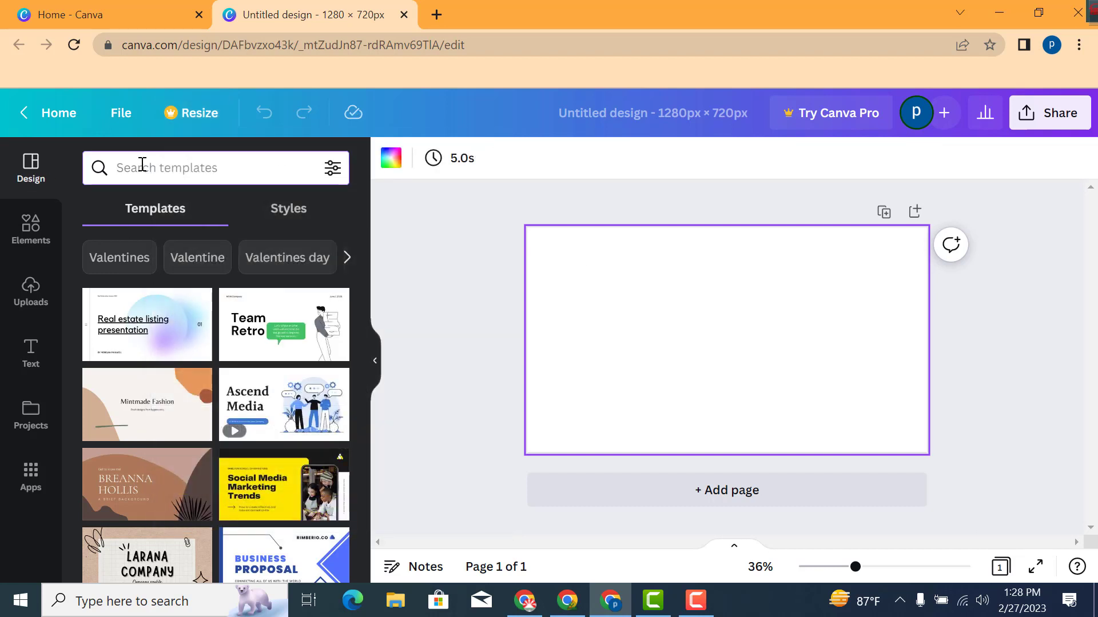
{"action": "type", "text": "th"}
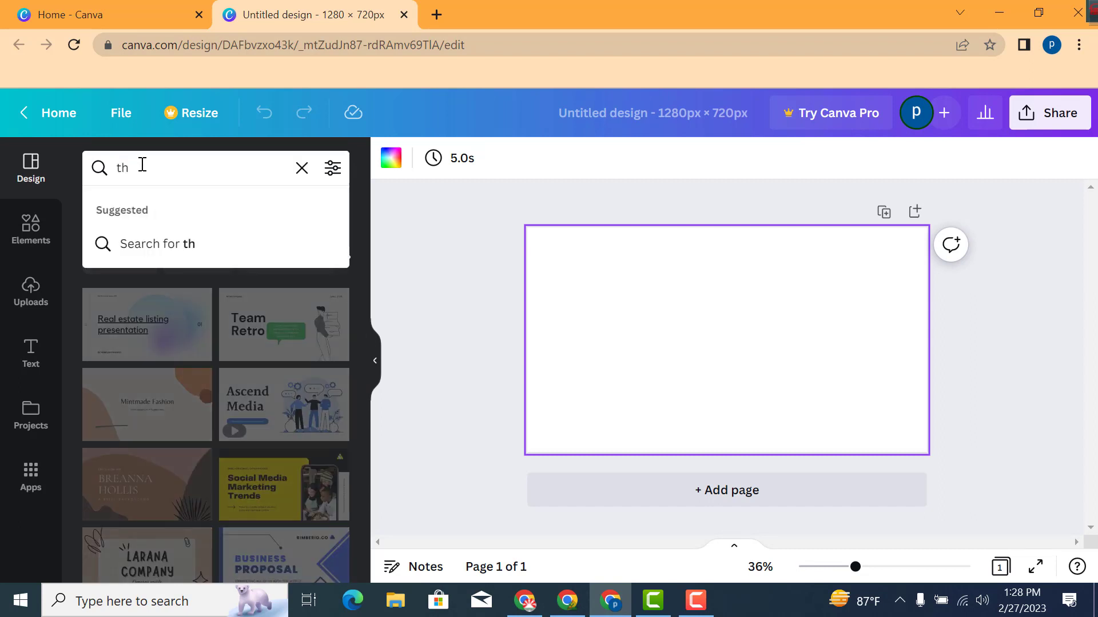
{"action": "type", "text": "um"}
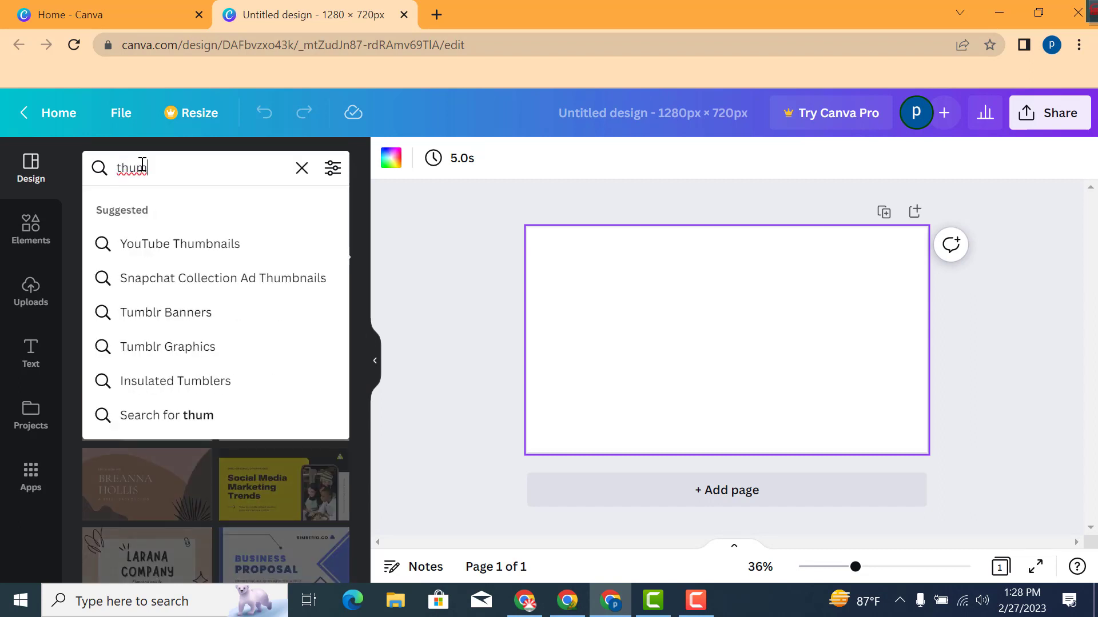
{"action": "left_click", "coordinate": [182, 242]}
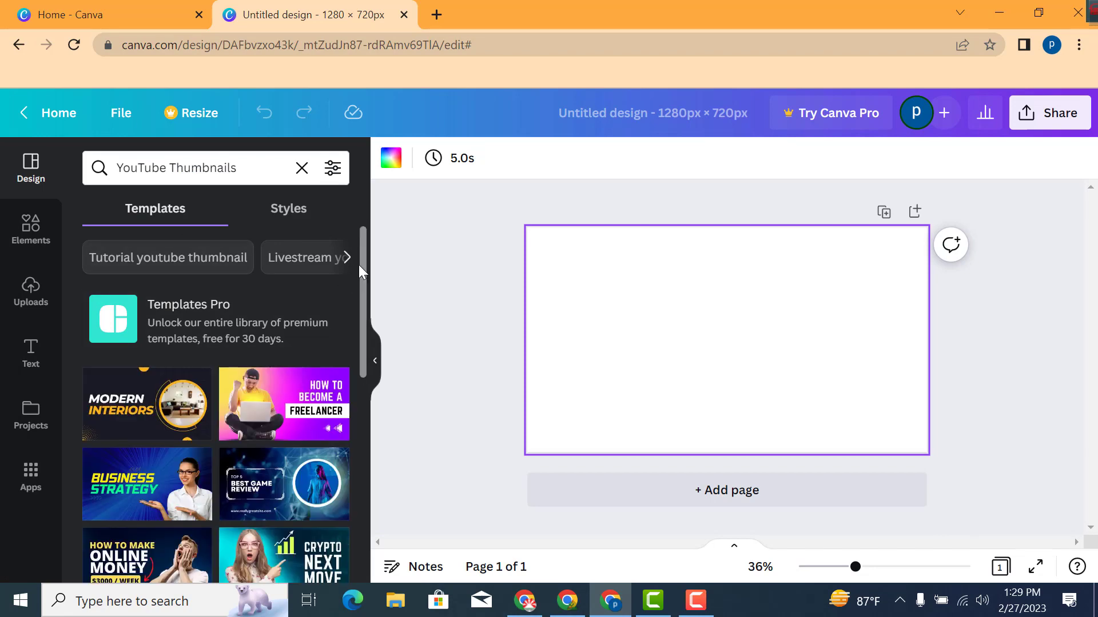
{"action": "left_click_drag", "start_coordinate": [359, 265], "coordinate": [379, 394]}
{"action": "scroll", "coordinate": [255, 427], "scroll_direction": "down", "scroll_amount": 3}
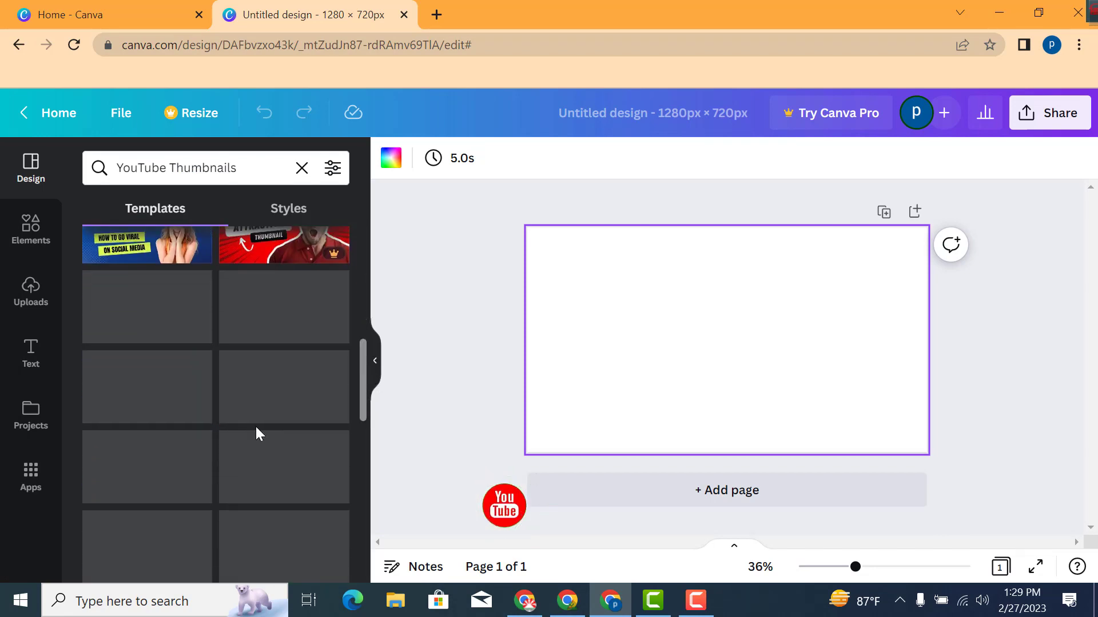
{"action": "scroll", "coordinate": [255, 427], "scroll_direction": "down", "scroll_amount": 5}
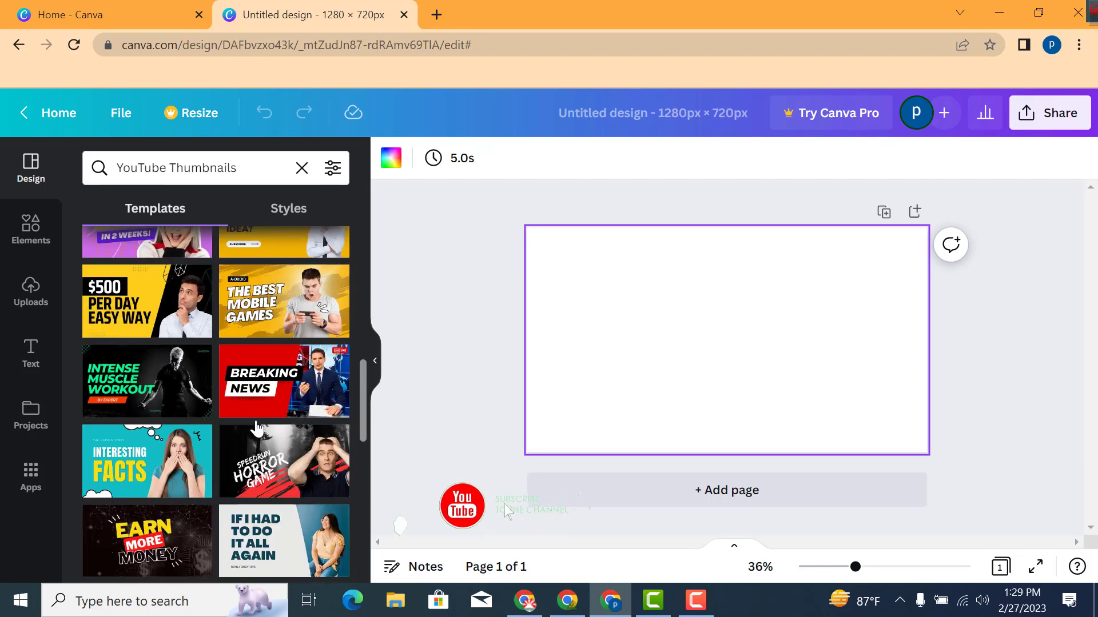
{"action": "scroll", "coordinate": [255, 423], "scroll_direction": "up", "scroll_amount": 3}
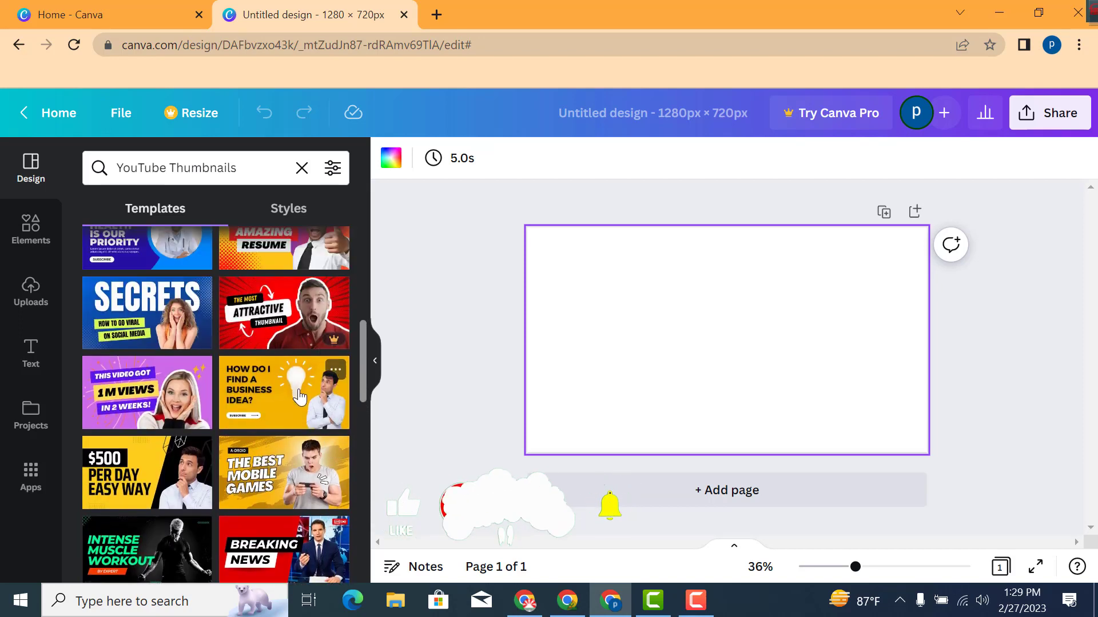
{"action": "scroll", "coordinate": [298, 404], "scroll_direction": "down", "scroll_amount": 2}
{"action": "scroll", "coordinate": [298, 404], "scroll_direction": "up", "scroll_amount": 3}
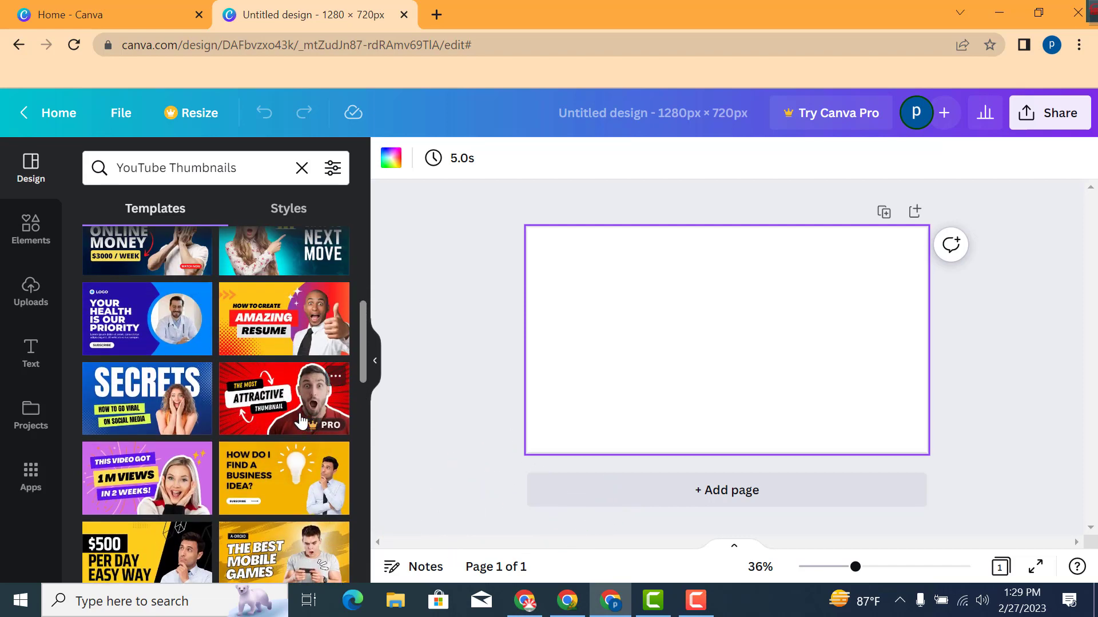
Apply the yellow How to Create Amazing Resume thumbnail template to the design
{"action": "left_click", "coordinate": [300, 416]}
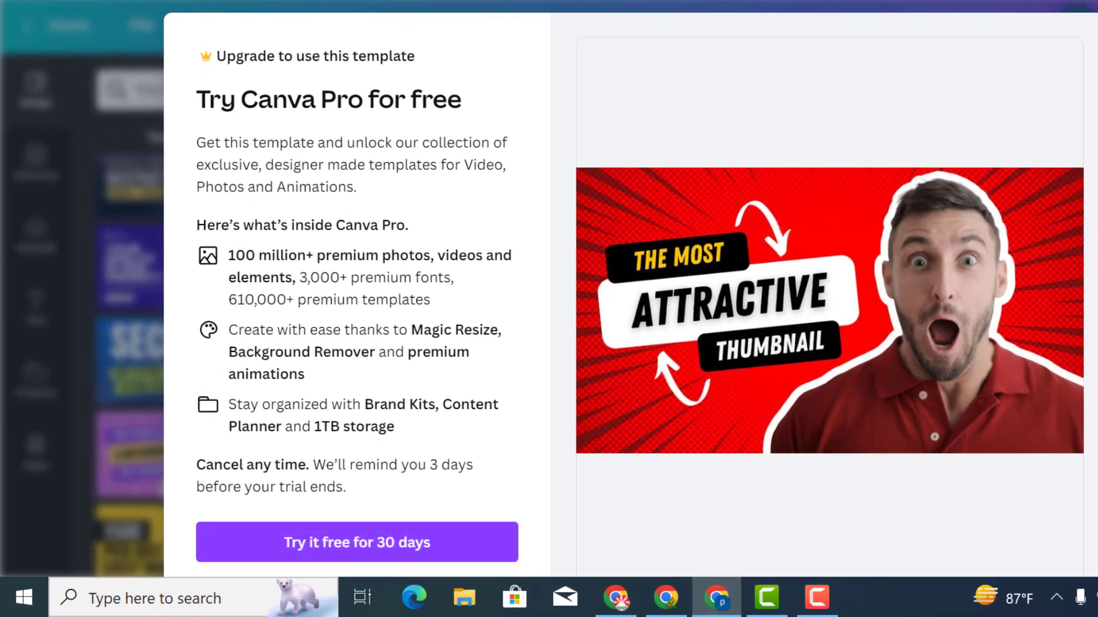
{"action": "left_click", "coordinate": [1094, 43]}
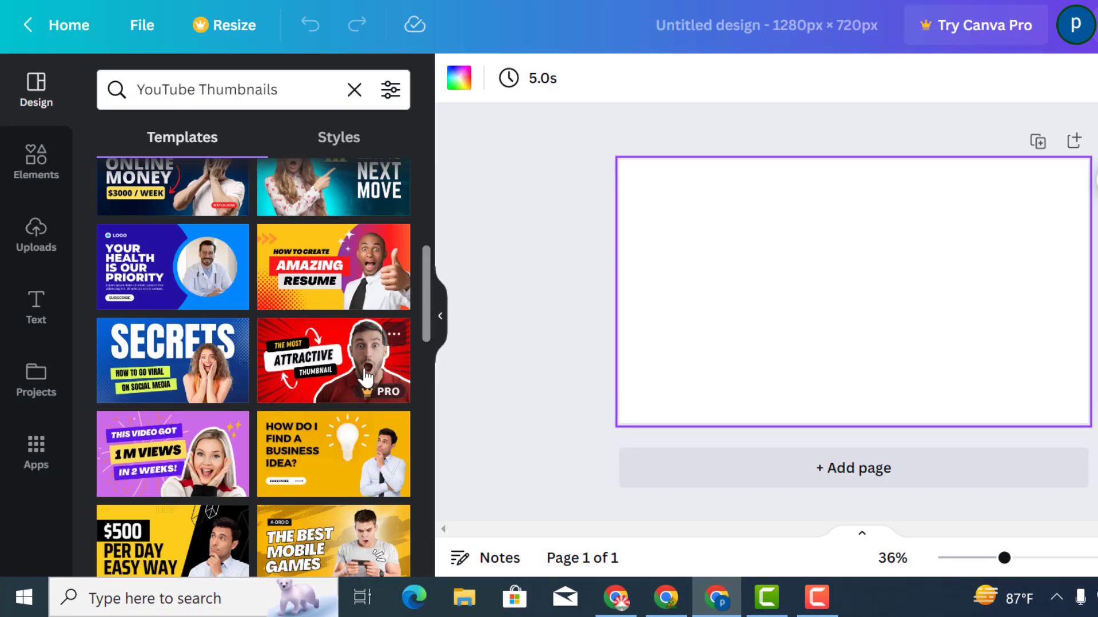
{"action": "left_click", "coordinate": [323, 276]}
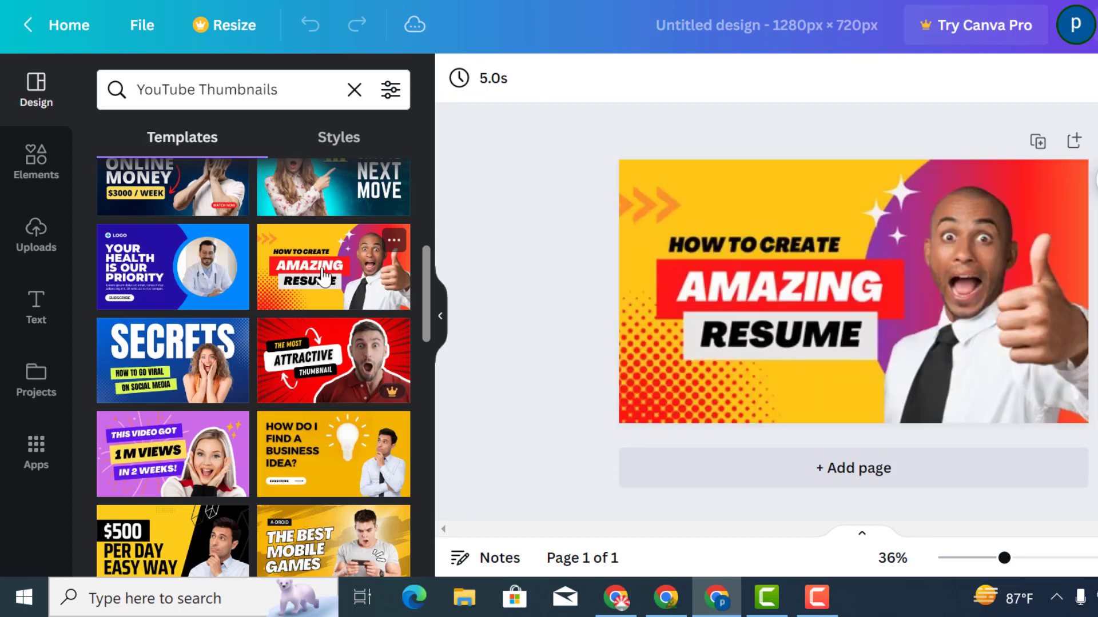
Delete the purple gradient shape and the man's cut-out photo from the template
{"action": "left_click", "coordinate": [944, 303]}
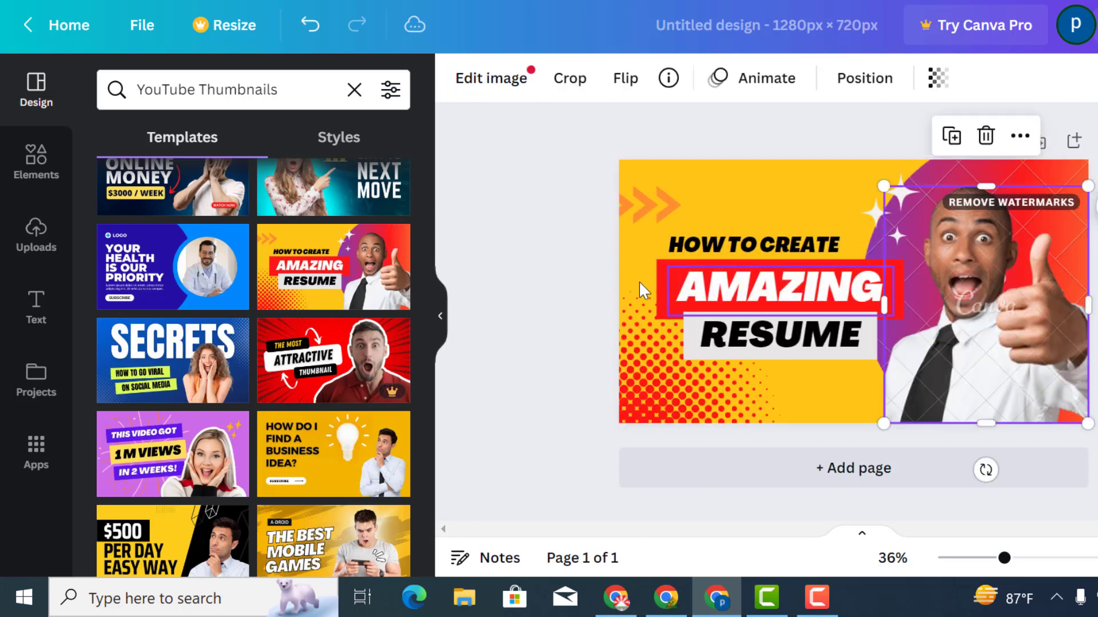
{"action": "left_click", "coordinate": [589, 275]}
{"action": "left_click_drag", "start_coordinate": [960, 306], "coordinate": [764, 343]}
{"action": "left_click", "coordinate": [1014, 295]}
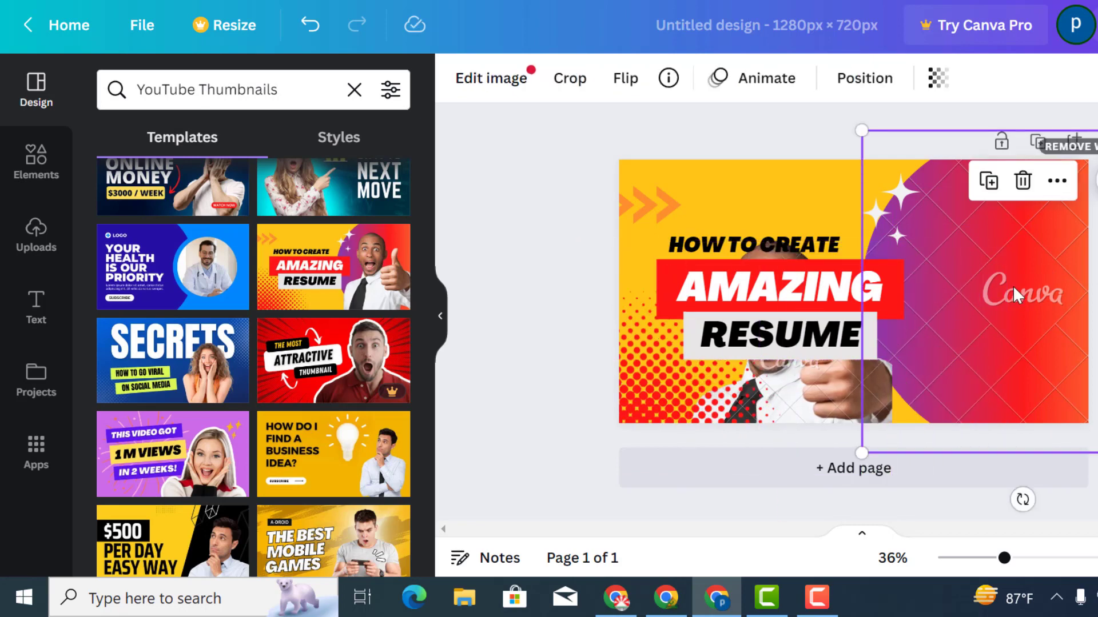
{"action": "key", "text": "Delete"}
{"action": "left_click_drag", "start_coordinate": [832, 399], "coordinate": [1037, 337]}
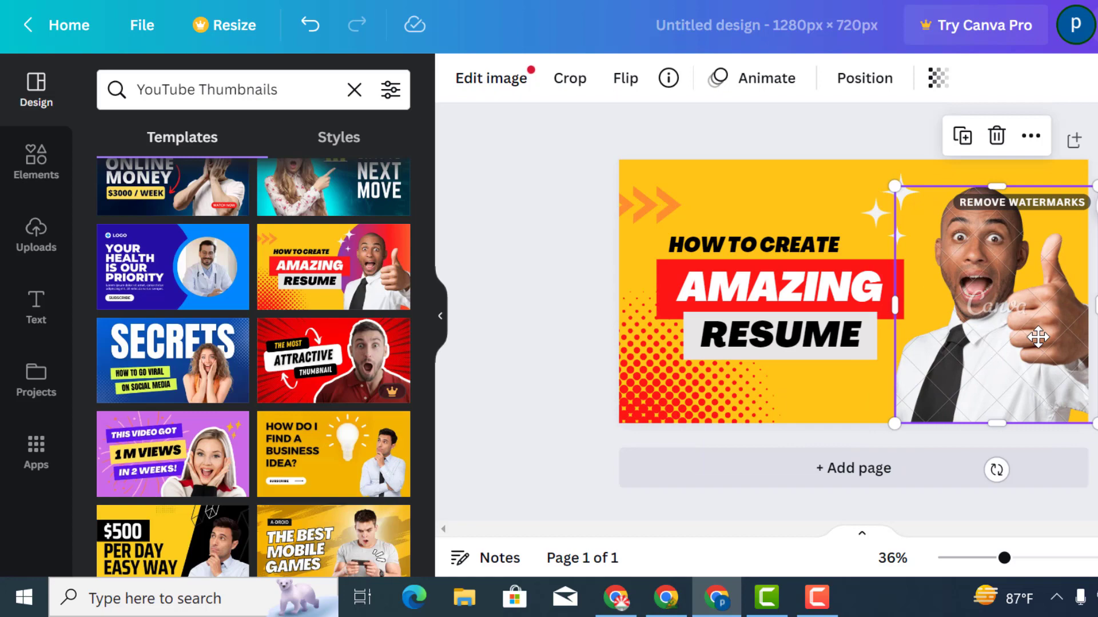
{"action": "key", "text": "Delete"}
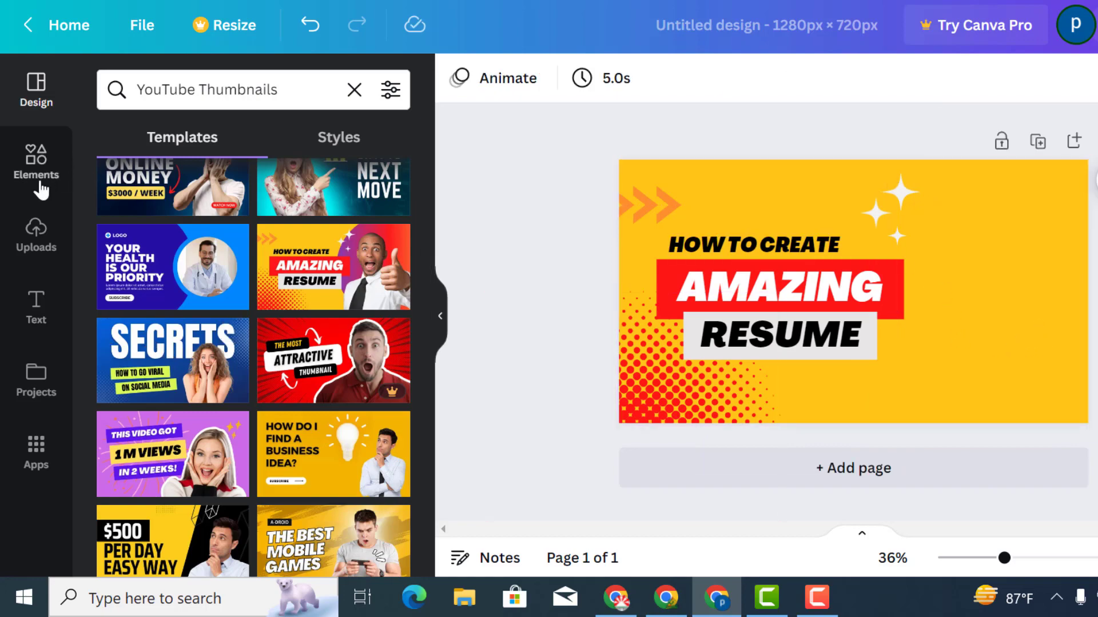
Open the Photos app from the apps collection
{"action": "left_click", "coordinate": [37, 449]}
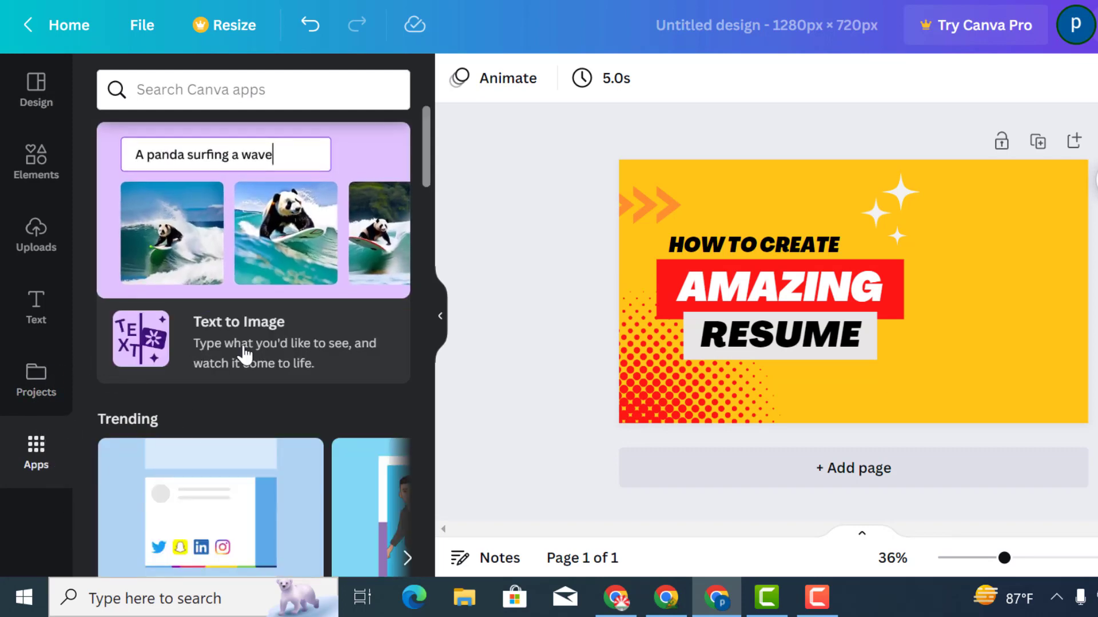
{"action": "scroll", "coordinate": [245, 357], "scroll_direction": "down", "scroll_amount": 5}
{"action": "scroll", "coordinate": [231, 470], "scroll_direction": "down", "scroll_amount": 2}
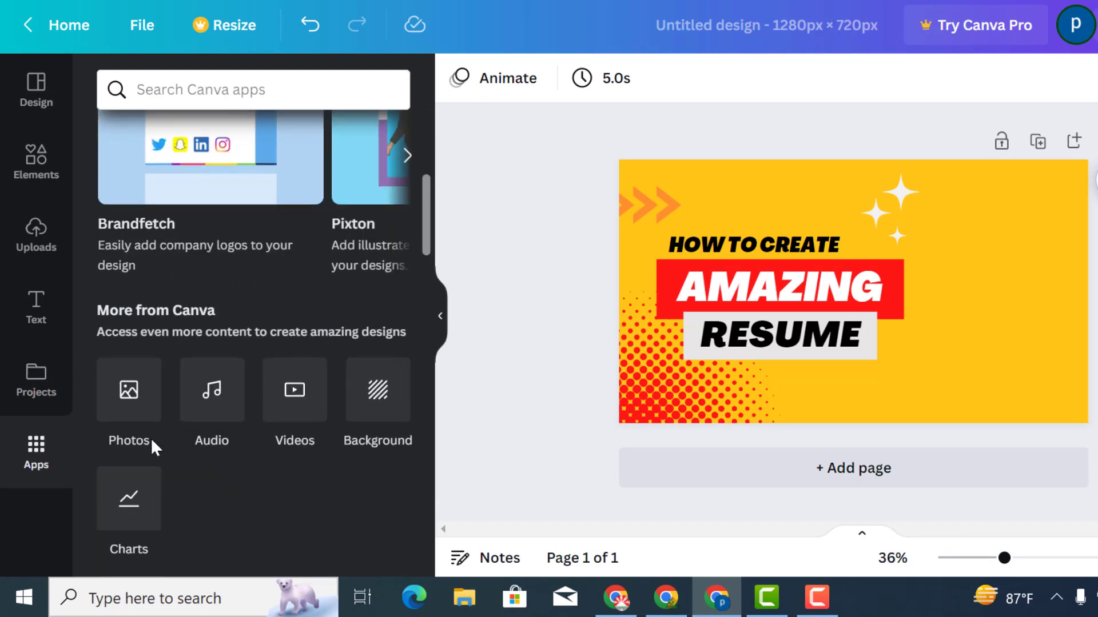
{"action": "left_click", "coordinate": [120, 411]}
Search the photo library for exited
{"action": "left_click", "coordinate": [173, 90]}
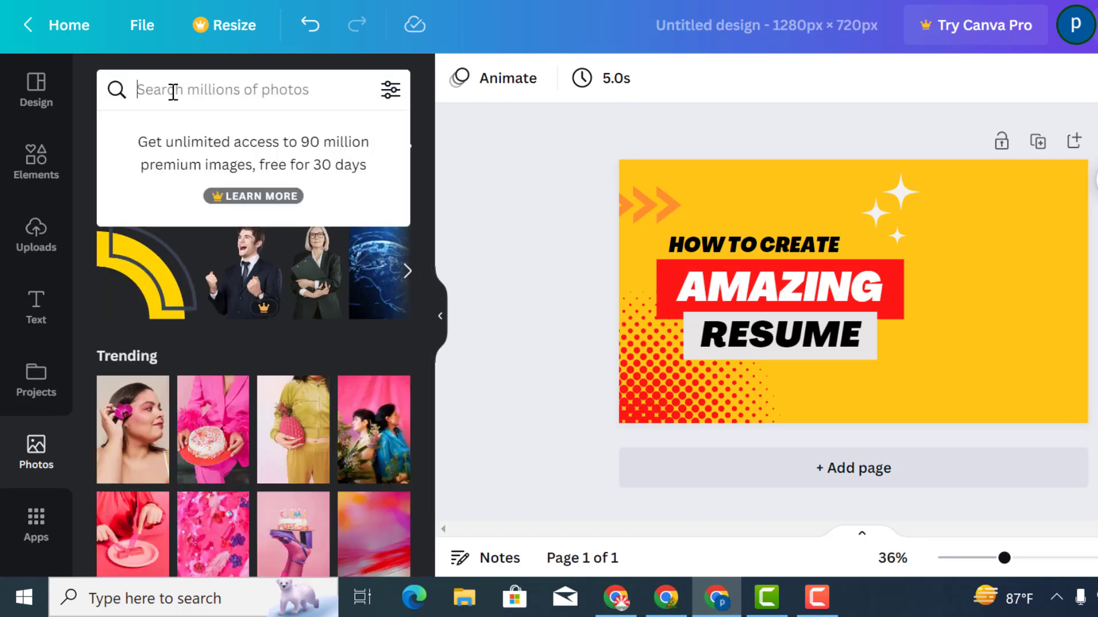
{"action": "left_click", "coordinate": [512, 216]}
{"action": "left_click", "coordinate": [177, 100]}
{"action": "type", "text": "exi"}
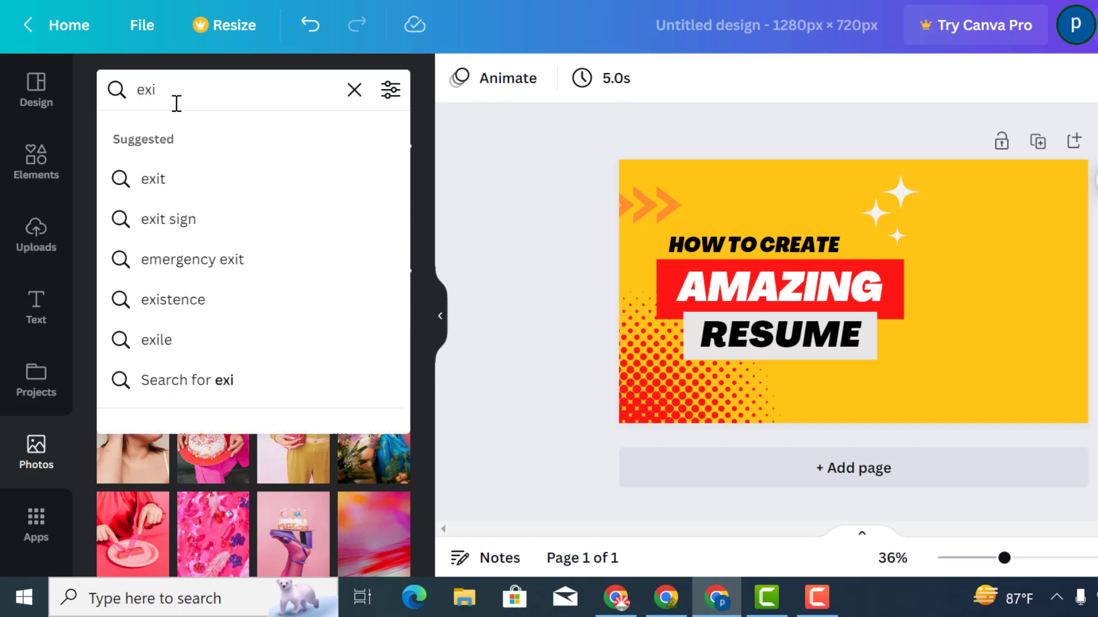
{"action": "type", "text": "te"}
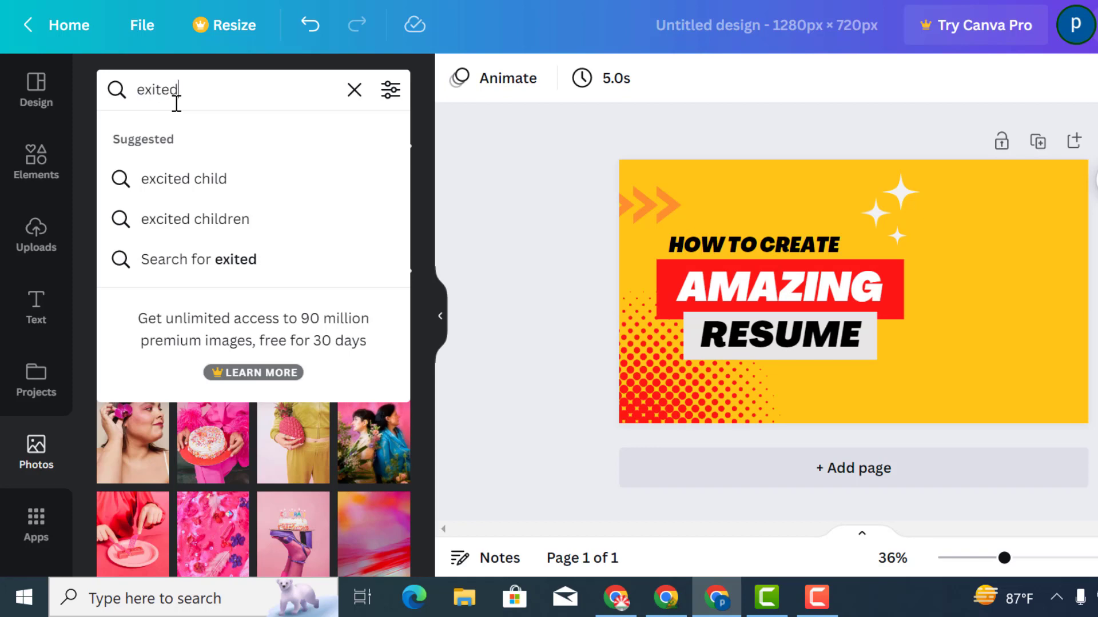
{"action": "type", "text": "d"}
{"action": "key", "text": "Return"}
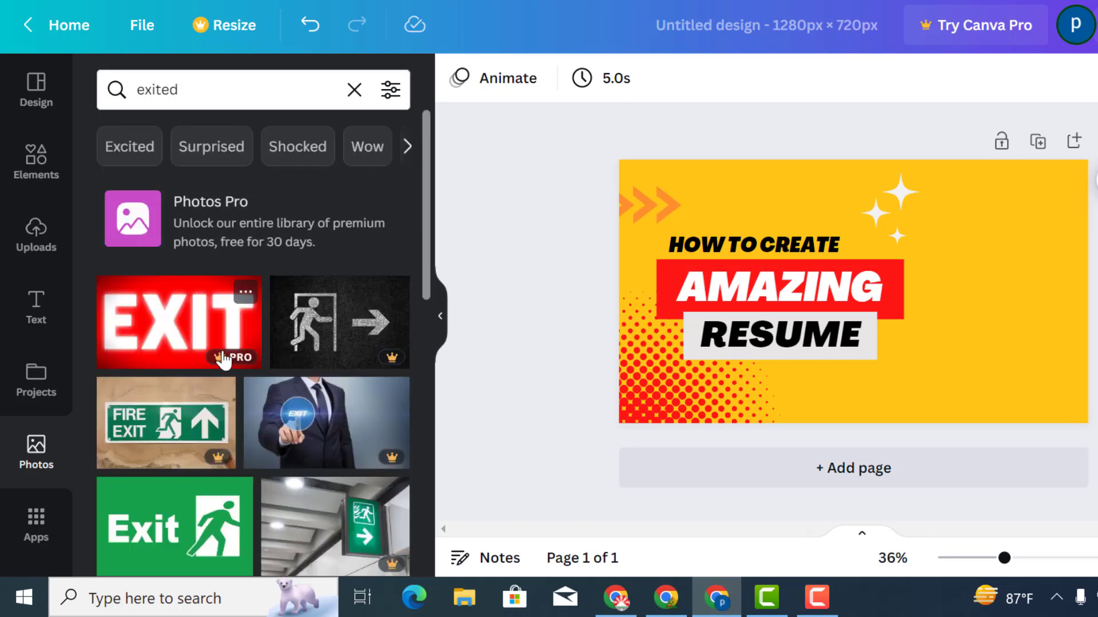
{"action": "scroll", "coordinate": [224, 352], "scroll_direction": "down", "scroll_amount": 10}
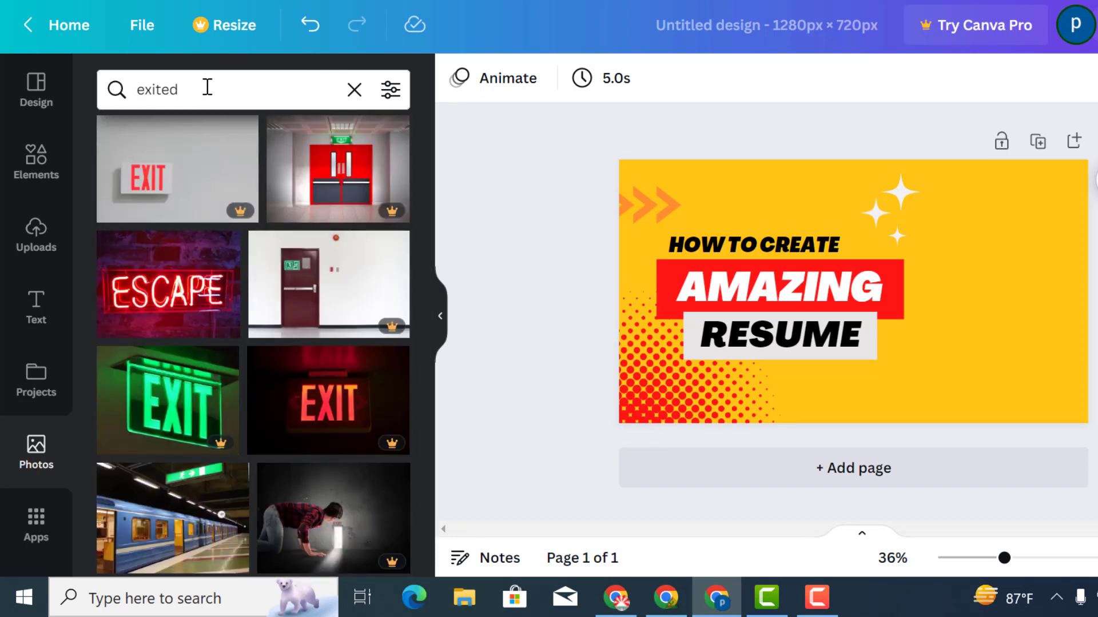
Change the photo search to excited
{"action": "left_click", "coordinate": [207, 89]}
{"action": "left_click", "coordinate": [156, 89]}
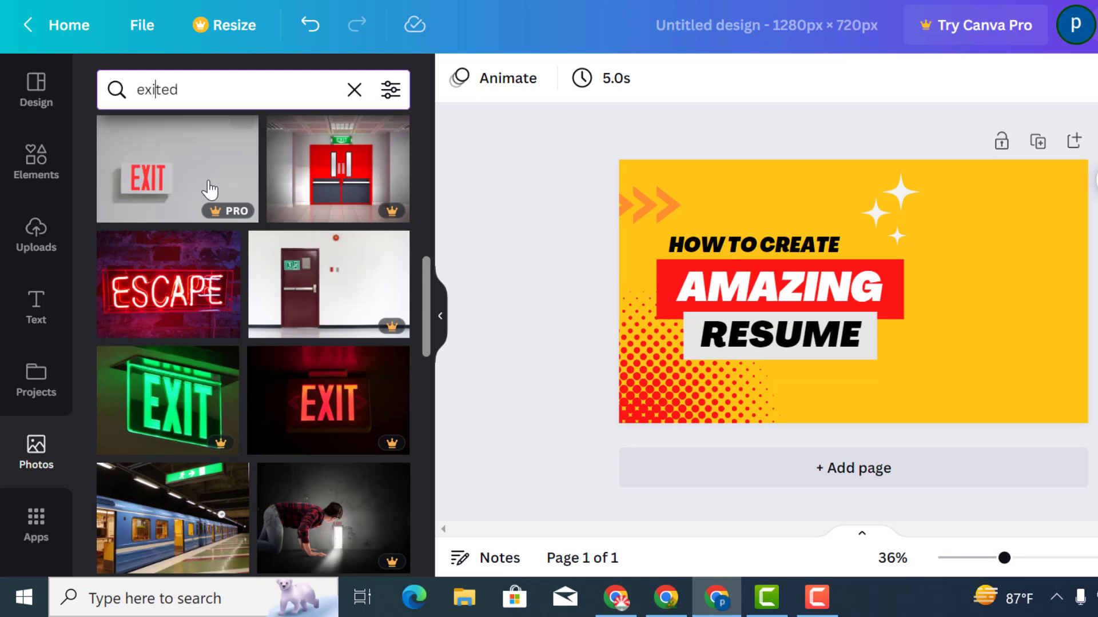
{"action": "left_click", "coordinate": [184, 90]}
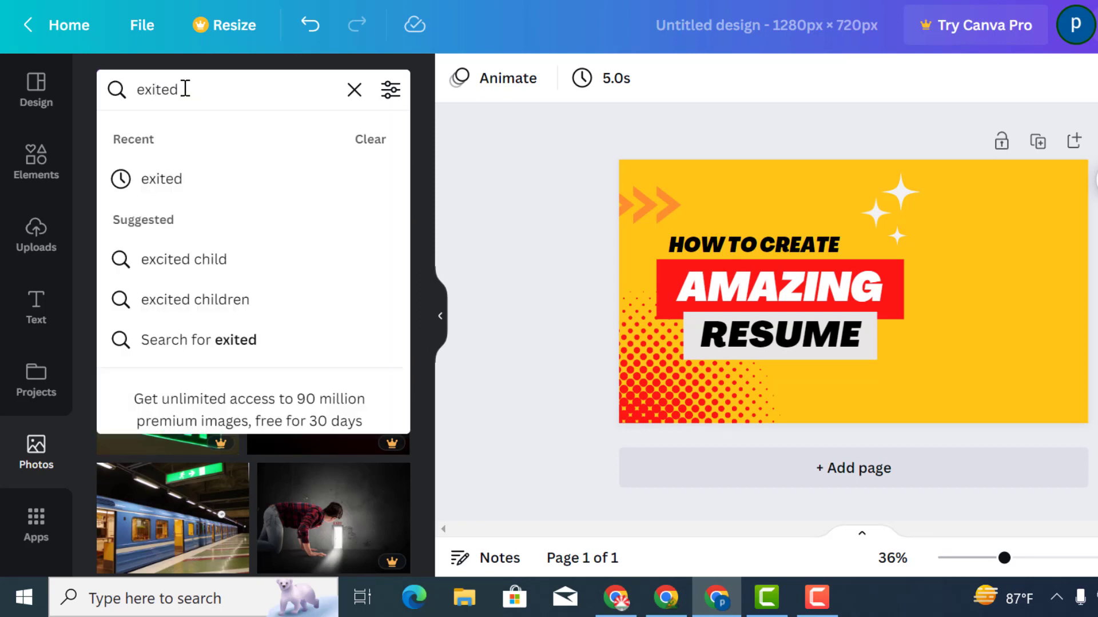
{"action": "left_click", "coordinate": [207, 263]}
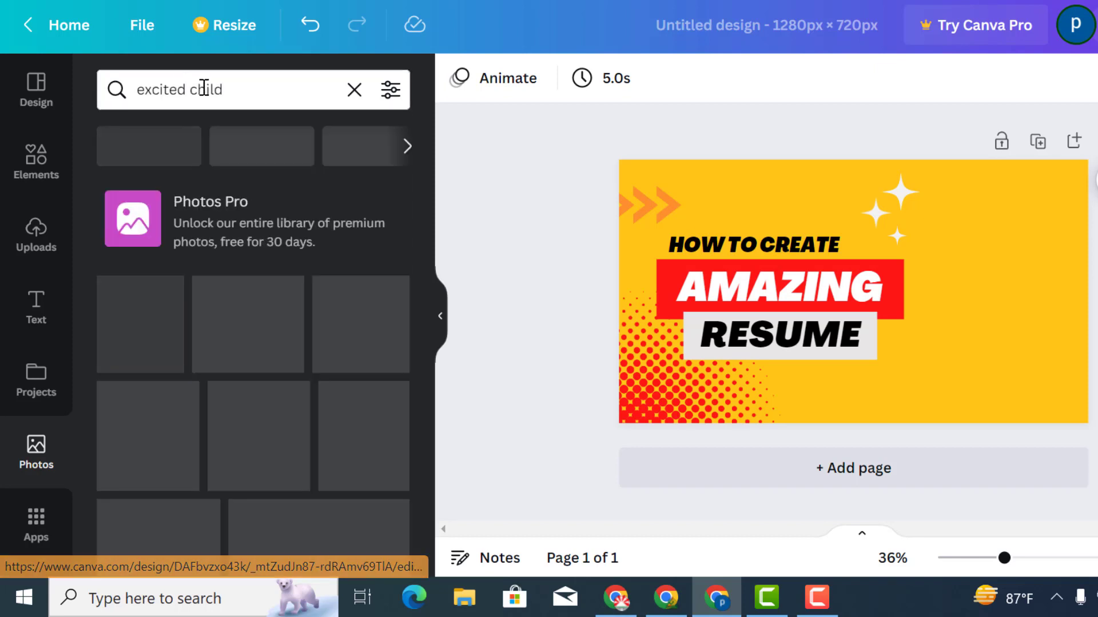
{"action": "left_click_drag", "start_coordinate": [193, 90], "coordinate": [238, 90]}
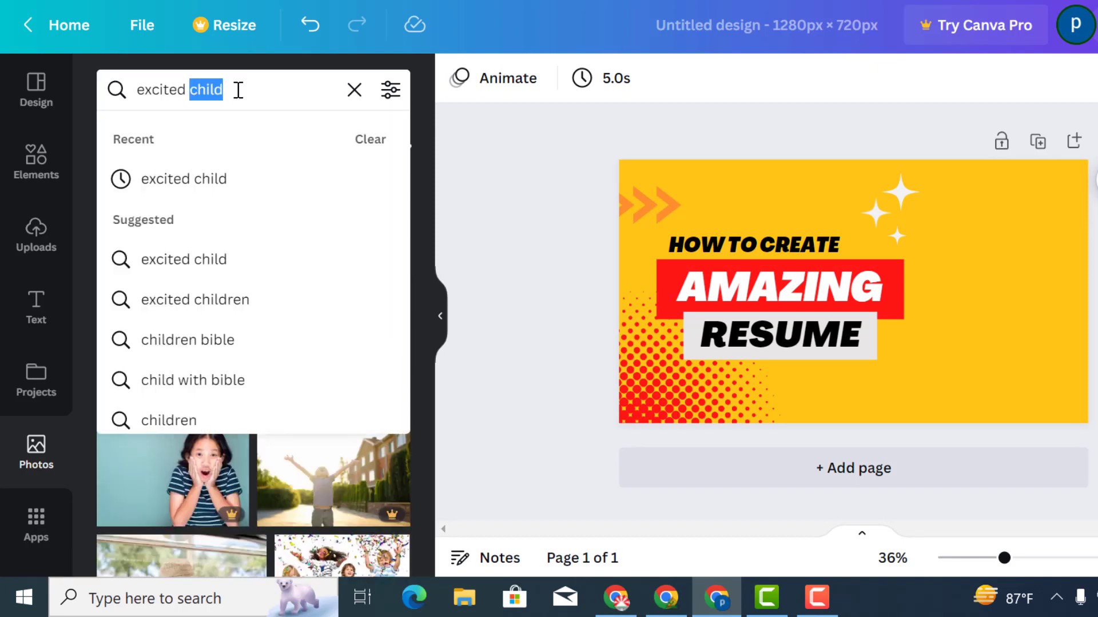
{"action": "key", "text": "BackSpace"}
{"action": "key", "text": "Return"}
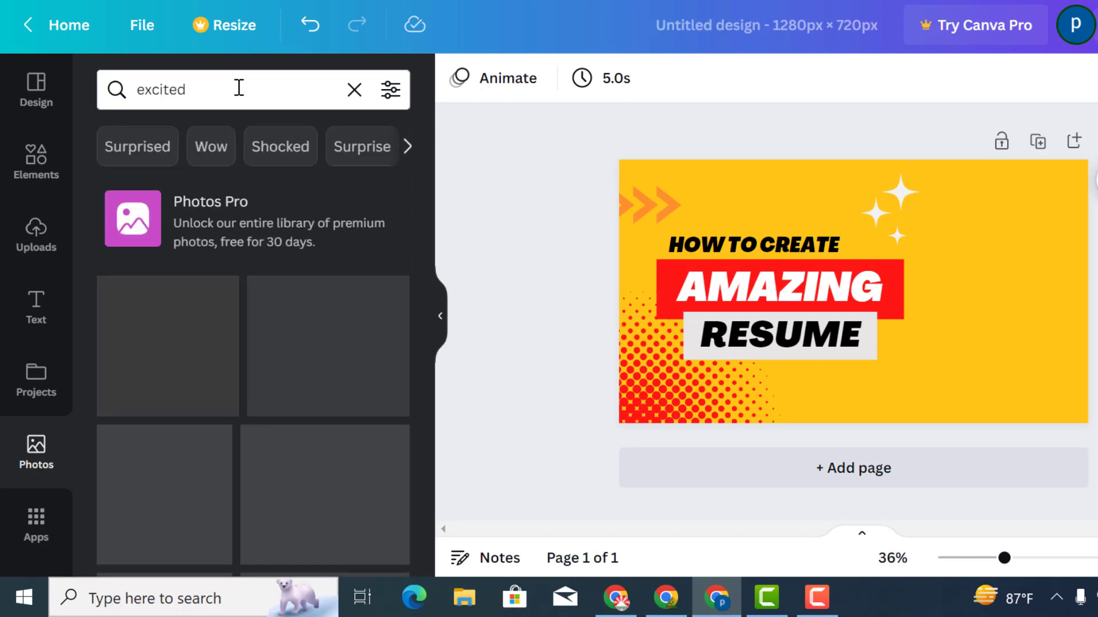
Browse the excited photos and add the photo of the cheering young man in a yellow shirt to the design
{"action": "scroll", "coordinate": [259, 405], "scroll_direction": "down", "scroll_amount": 2}
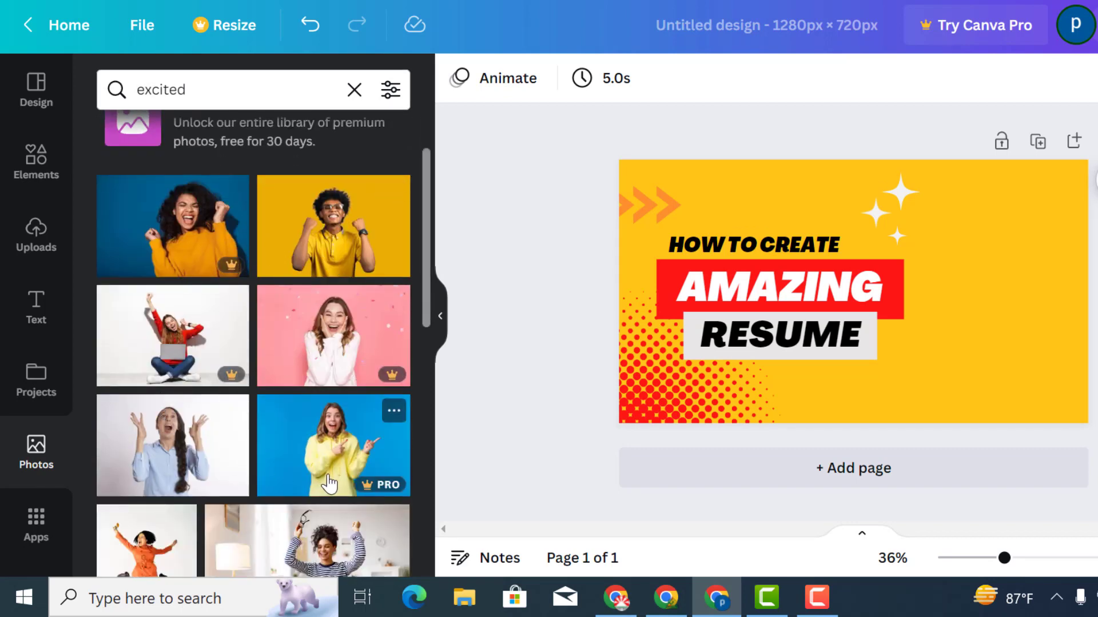
{"action": "scroll", "coordinate": [180, 470], "scroll_direction": "down", "scroll_amount": 4}
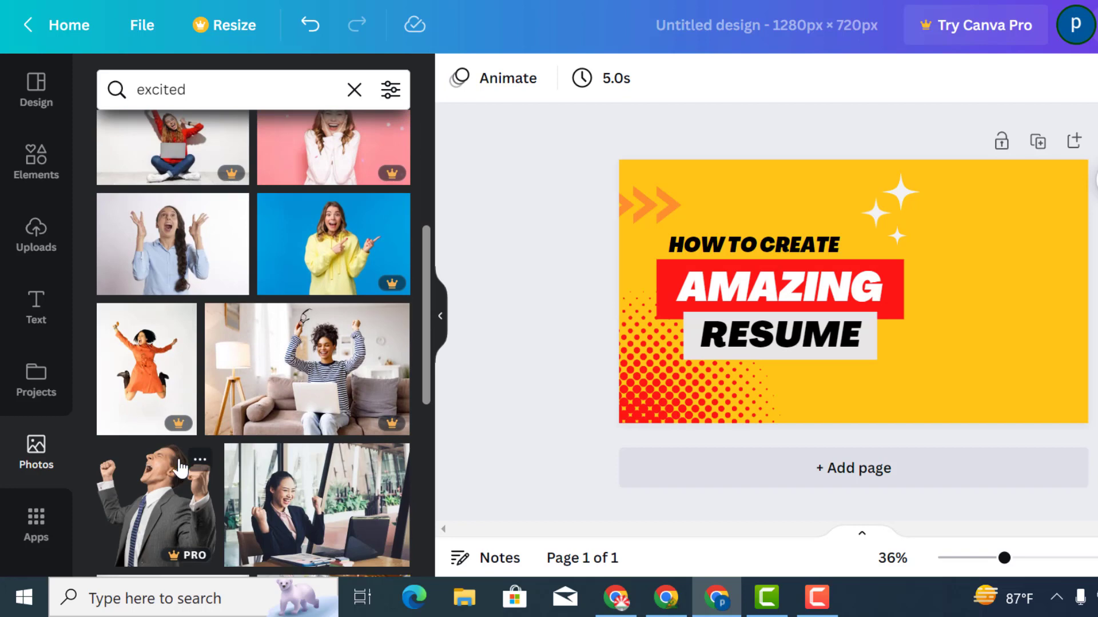
{"action": "scroll", "coordinate": [150, 369], "scroll_direction": "down", "scroll_amount": 2}
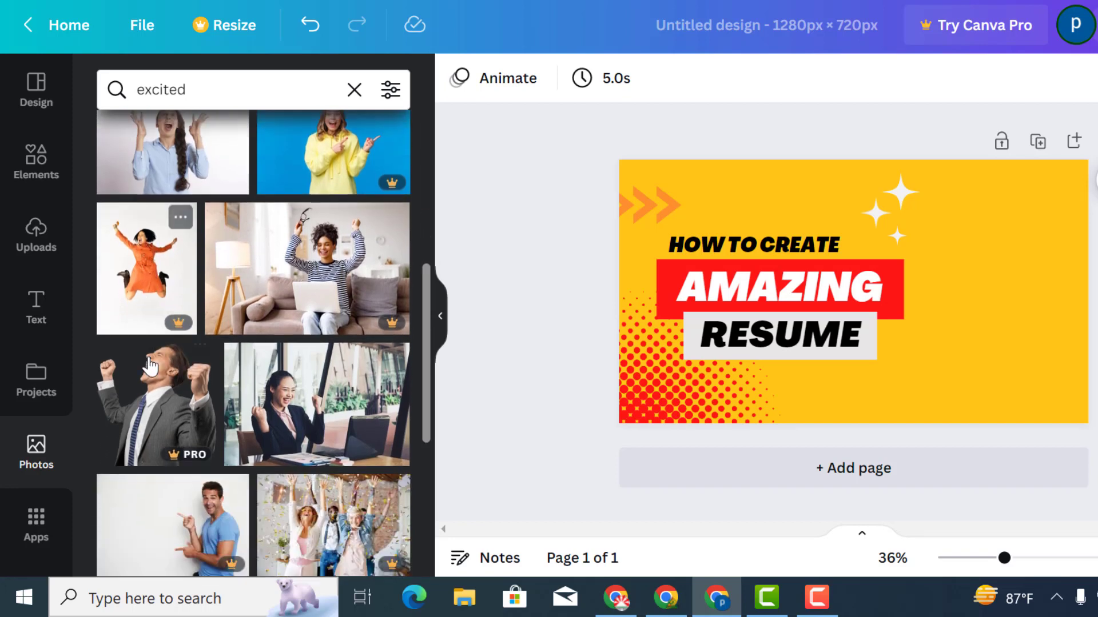
{"action": "scroll", "coordinate": [264, 397], "scroll_direction": "down", "scroll_amount": 4}
{"action": "scroll", "coordinate": [267, 400], "scroll_direction": "down", "scroll_amount": 2}
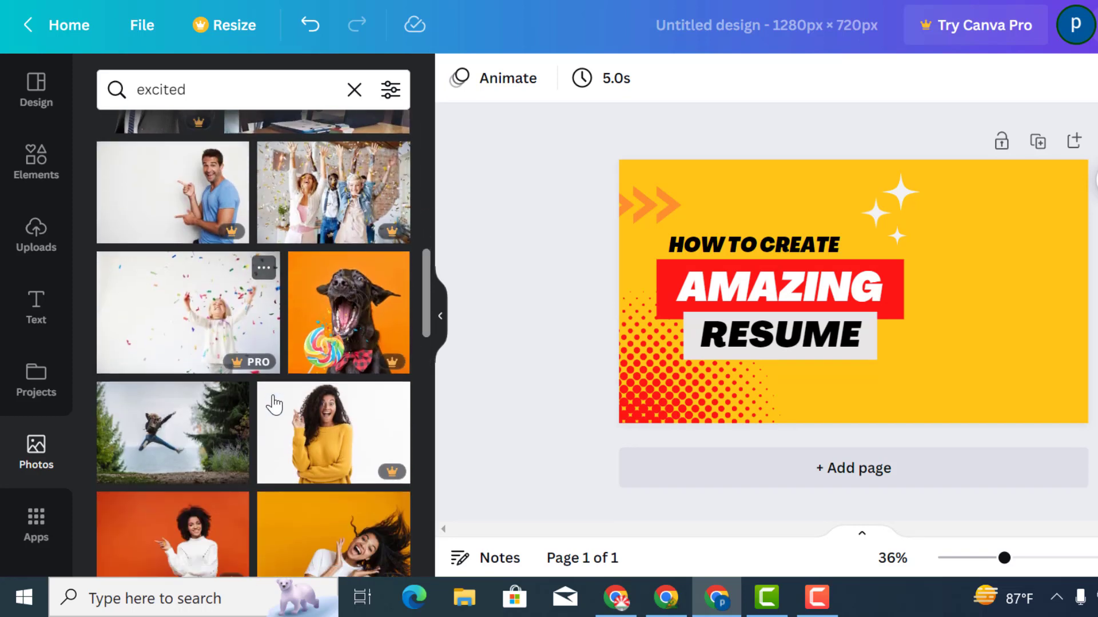
{"action": "scroll", "coordinate": [243, 427], "scroll_direction": "down", "scroll_amount": 4}
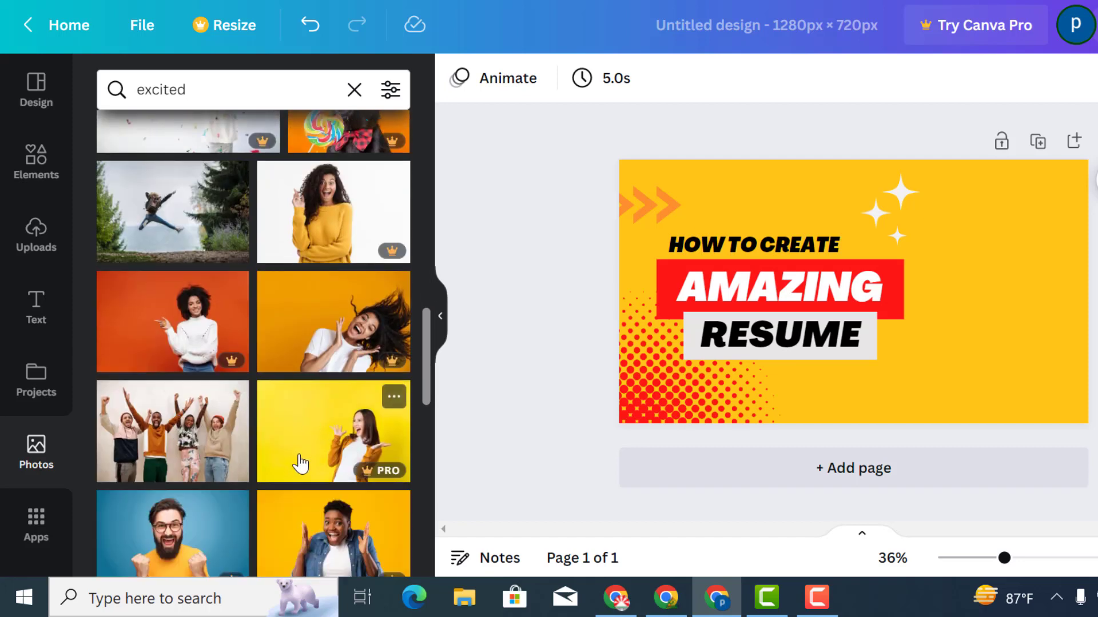
{"action": "scroll", "coordinate": [332, 435], "scroll_direction": "down", "scroll_amount": 4}
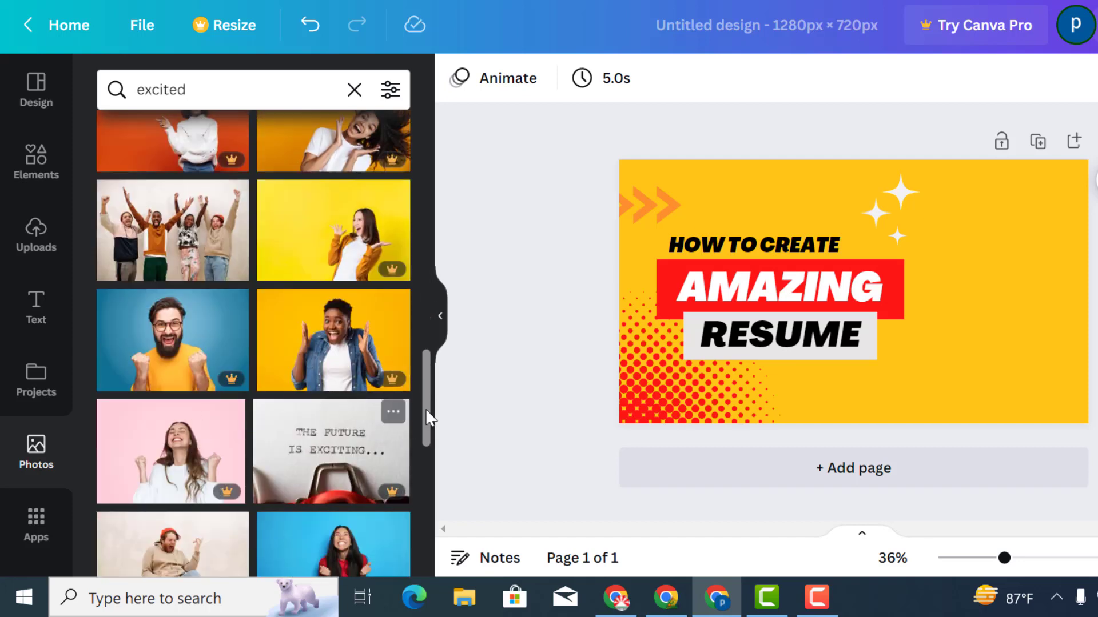
{"action": "left_click_drag", "start_coordinate": [426, 417], "coordinate": [404, 180]}
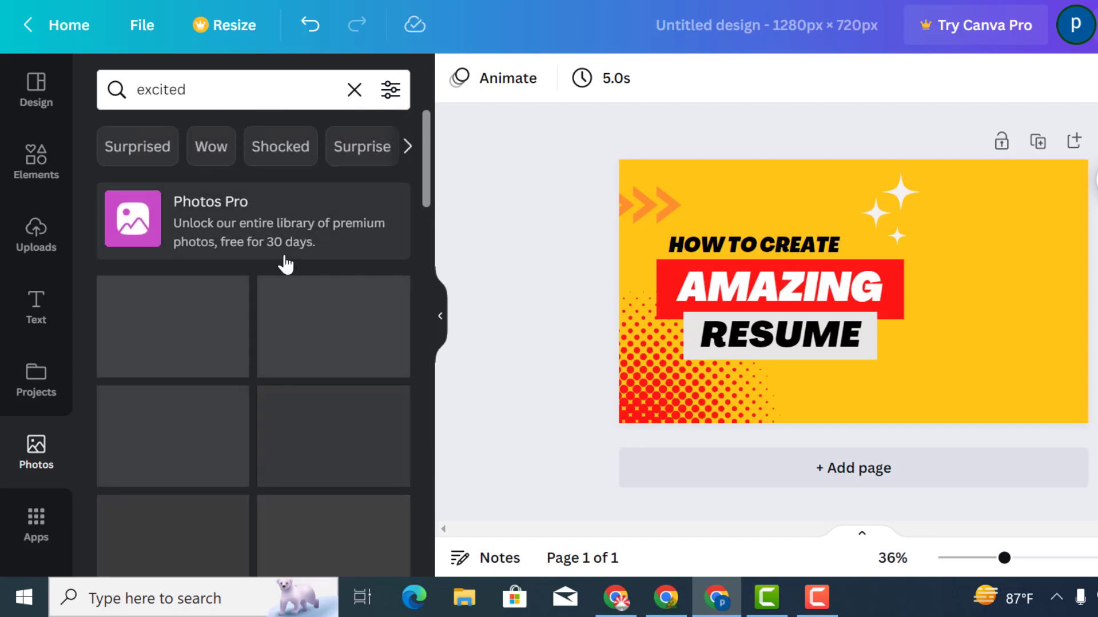
{"action": "left_click", "coordinate": [320, 336]}
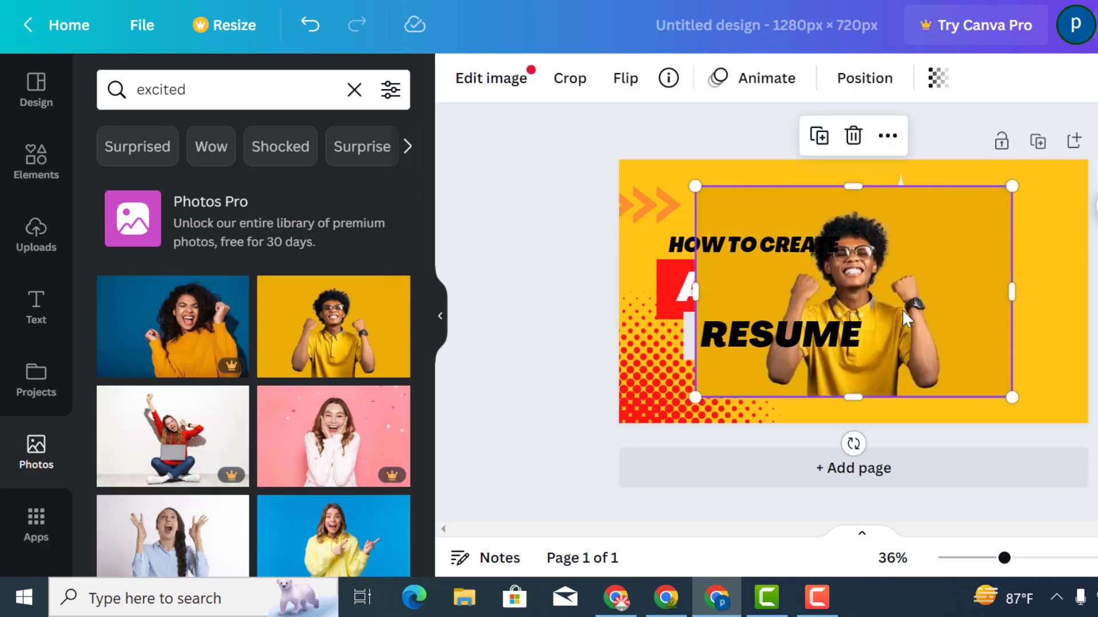
Move and enlarge the cheering man's photo so it fills the right half of the thumbnail
{"action": "left_click_drag", "start_coordinate": [925, 322], "coordinate": [1048, 319]}
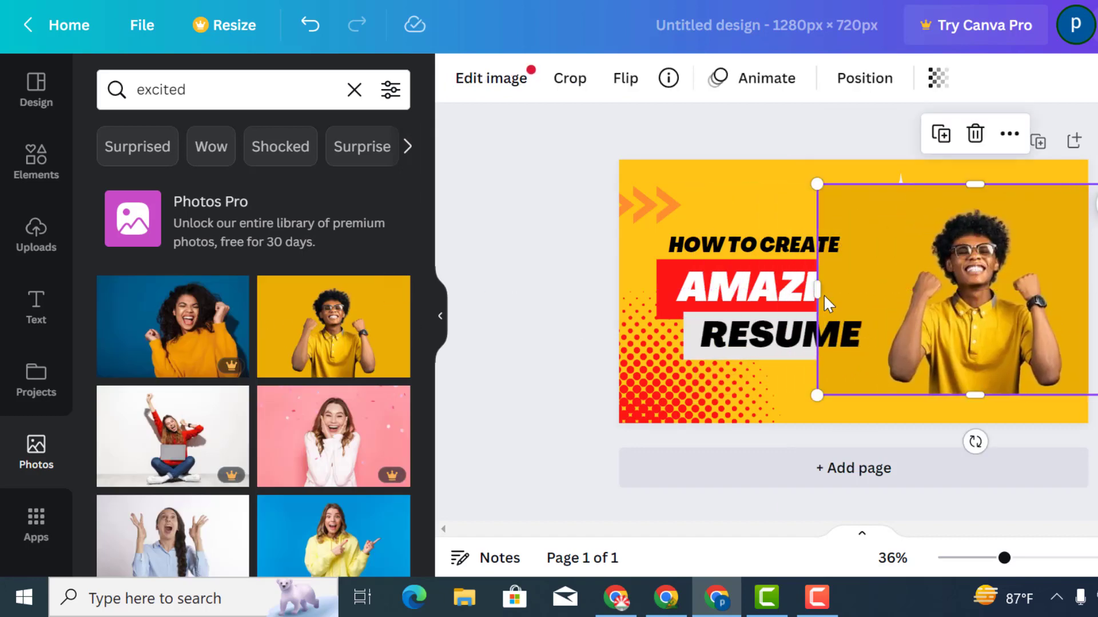
{"action": "left_click_drag", "start_coordinate": [819, 290], "coordinate": [880, 289]}
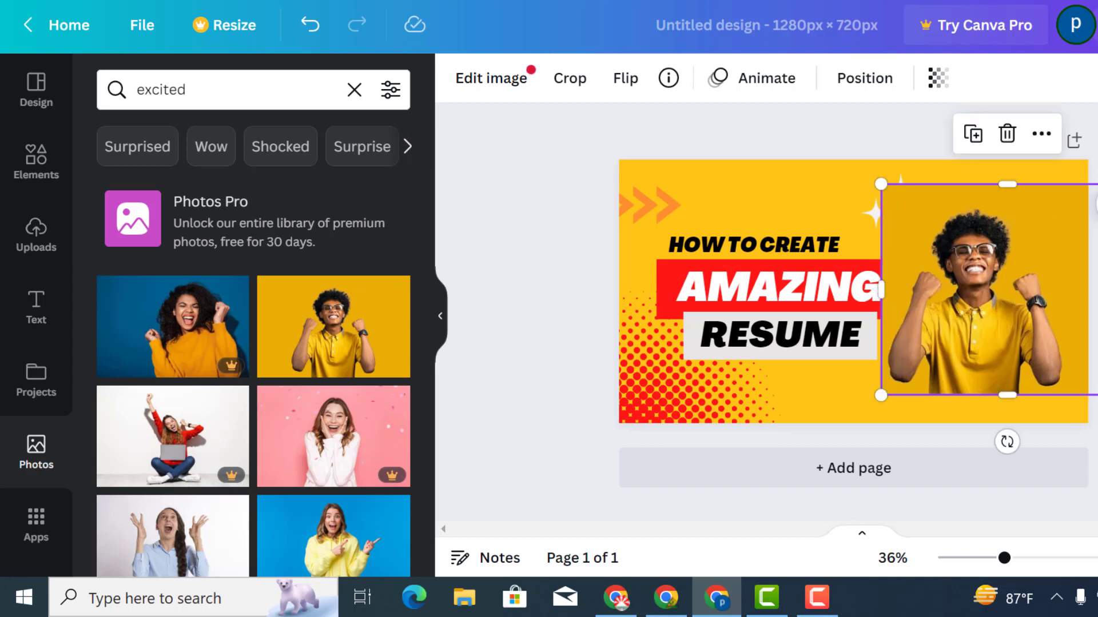
{"action": "left_click_drag", "start_coordinate": [1097, 293], "coordinate": [1089, 304]}
{"action": "left_click_drag", "start_coordinate": [881, 395], "coordinate": [847, 429]}
{"action": "left_click_drag", "start_coordinate": [1083, 189], "coordinate": [1097, 144]}
{"action": "mouse_move", "coordinate": [958, 280]}
{"action": "left_mouse_down"}
{"action": "mouse_move", "coordinate": [979, 270]}
{"action": "mouse_move", "coordinate": [950, 275]}
{"action": "left_mouse_up"}
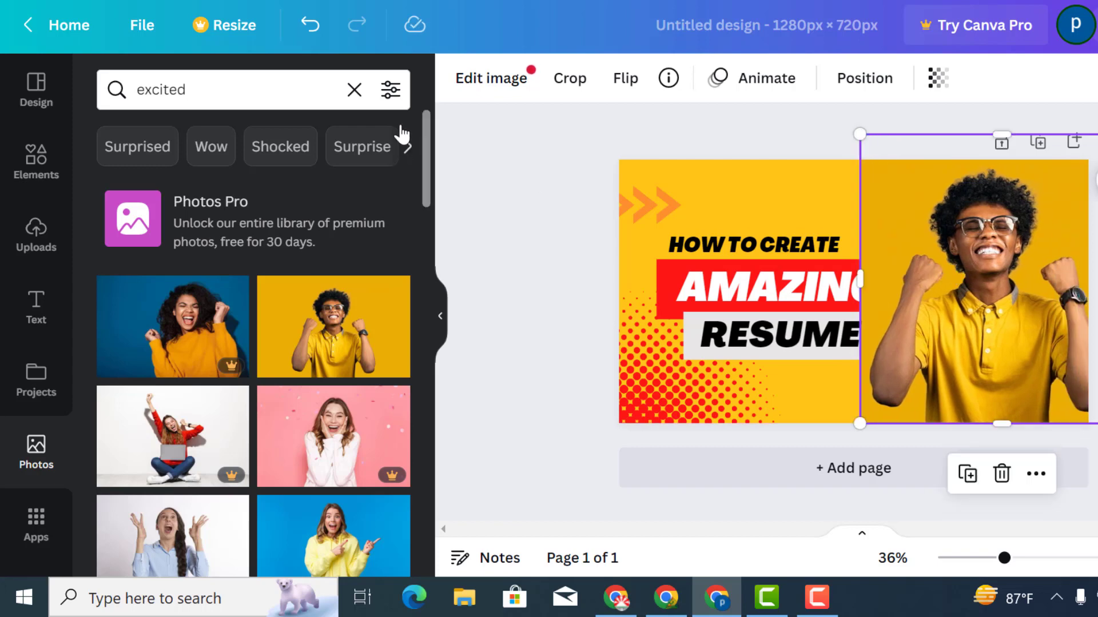
{"action": "left_click", "coordinate": [506, 80]}
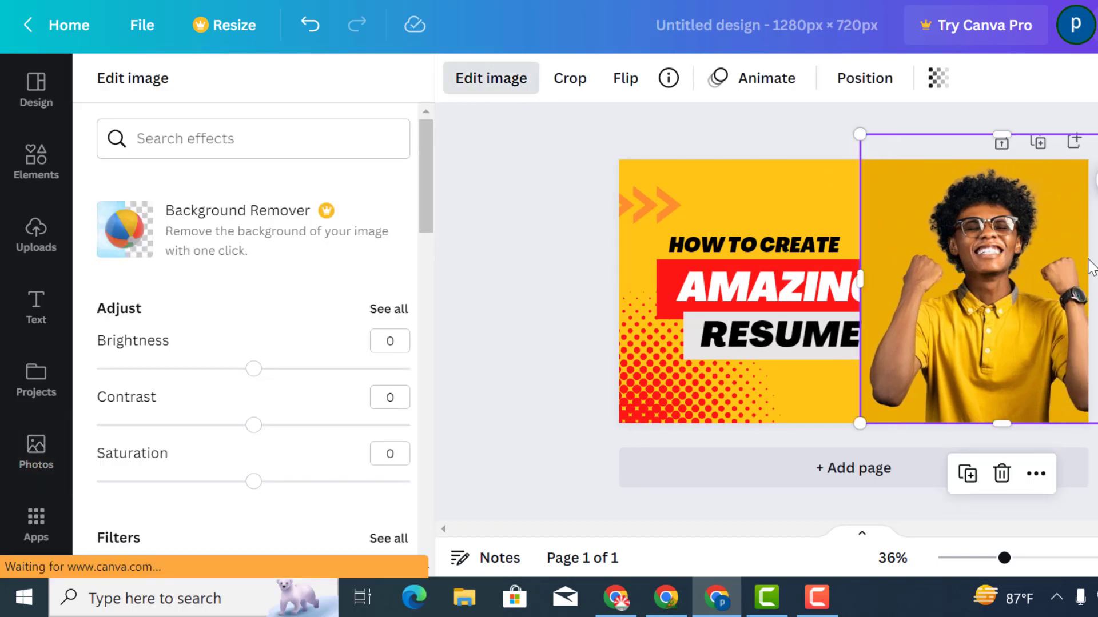
{"action": "left_click_drag", "start_coordinate": [1063, 338], "coordinate": [917, 346]}
{"action": "left_click_drag", "start_coordinate": [922, 300], "coordinate": [993, 299]}
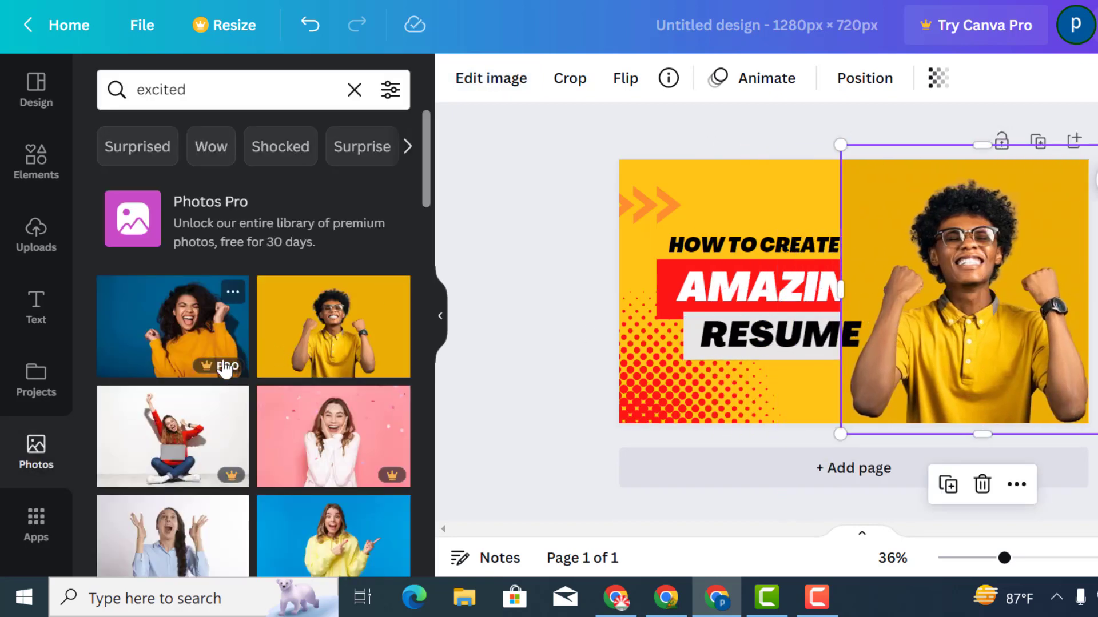
{"action": "left_click", "coordinate": [532, 257]}
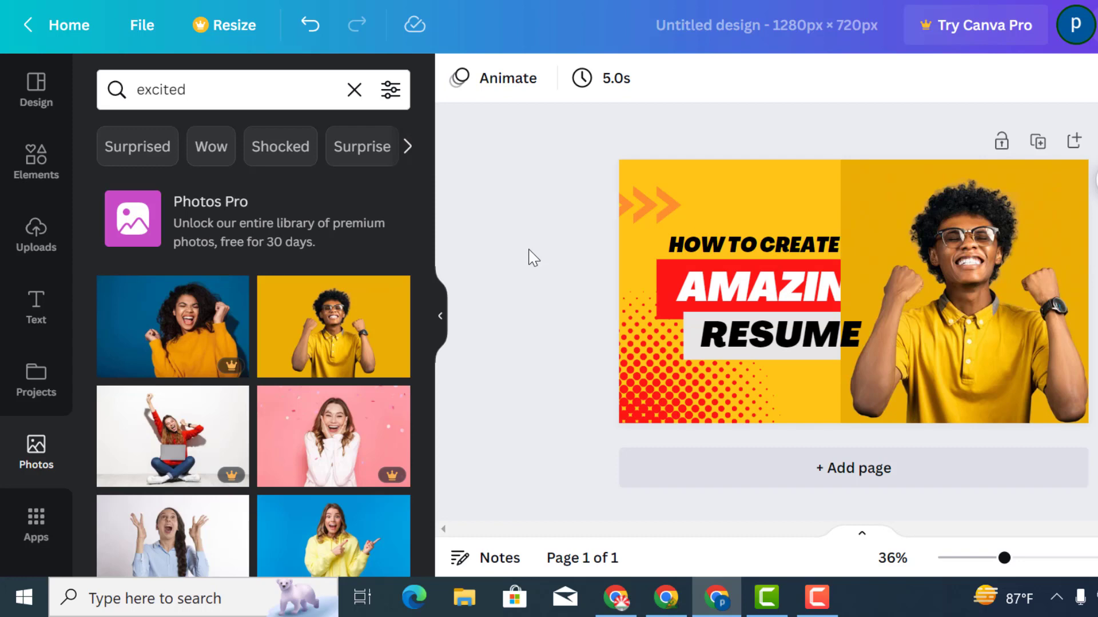
{"action": "left_click", "coordinate": [991, 291]}
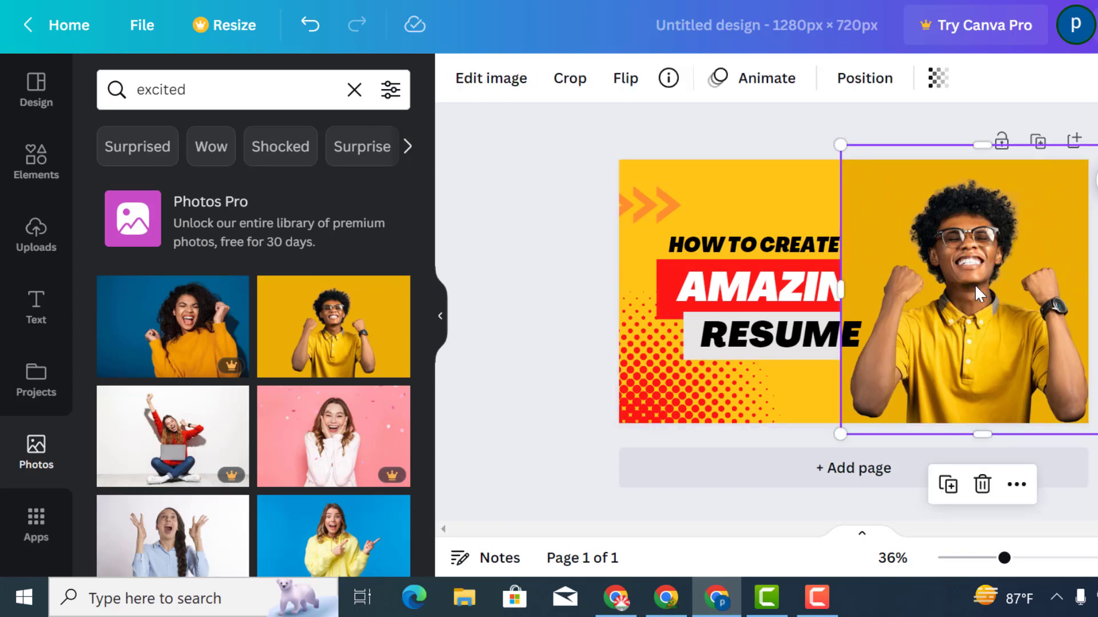
{"action": "left_click_drag", "start_coordinate": [979, 284], "coordinate": [999, 285]}
{"action": "key", "text": "Escape"}
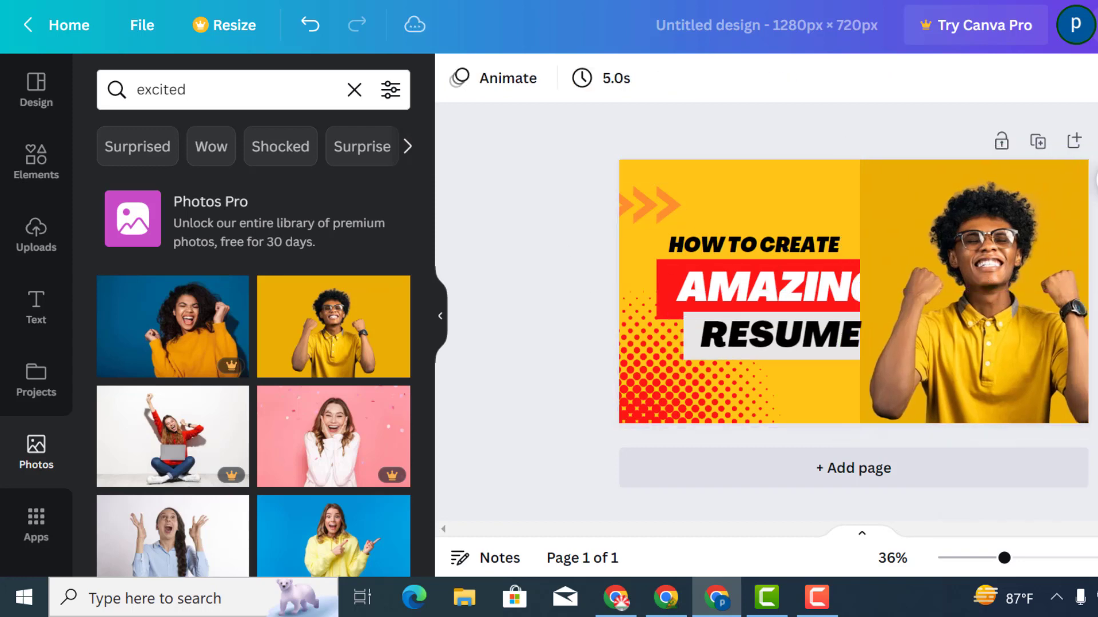
{"action": "scroll", "coordinate": [272, 351], "scroll_direction": "down", "scroll_amount": 5}
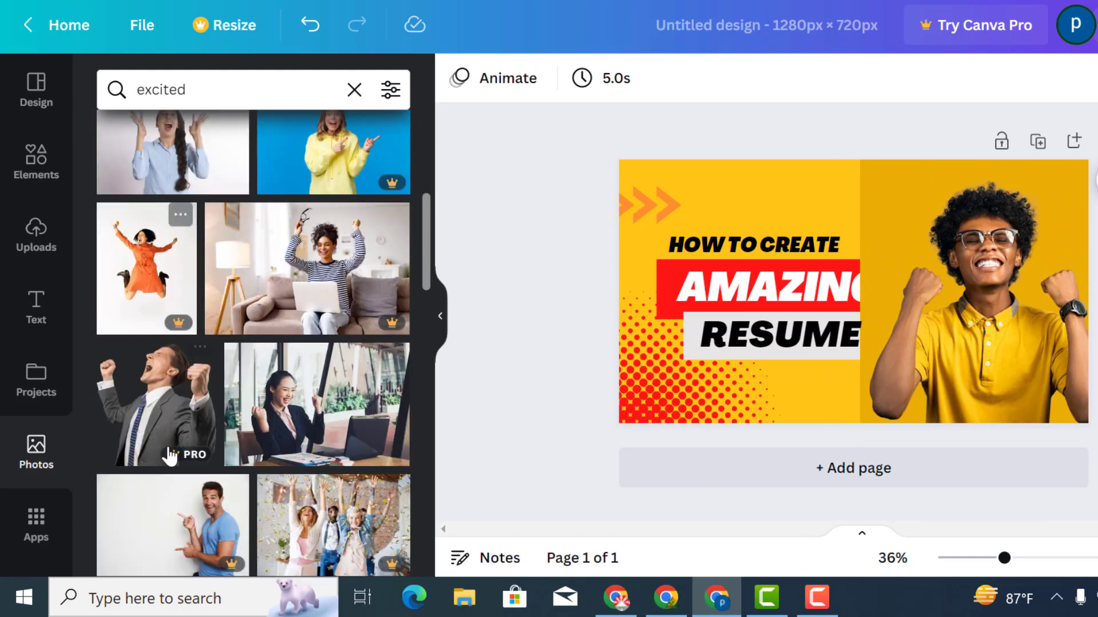
{"action": "scroll", "coordinate": [327, 424], "scroll_direction": "down", "scroll_amount": 1}
{"action": "scroll", "coordinate": [327, 424], "scroll_direction": "up", "scroll_amount": 1}
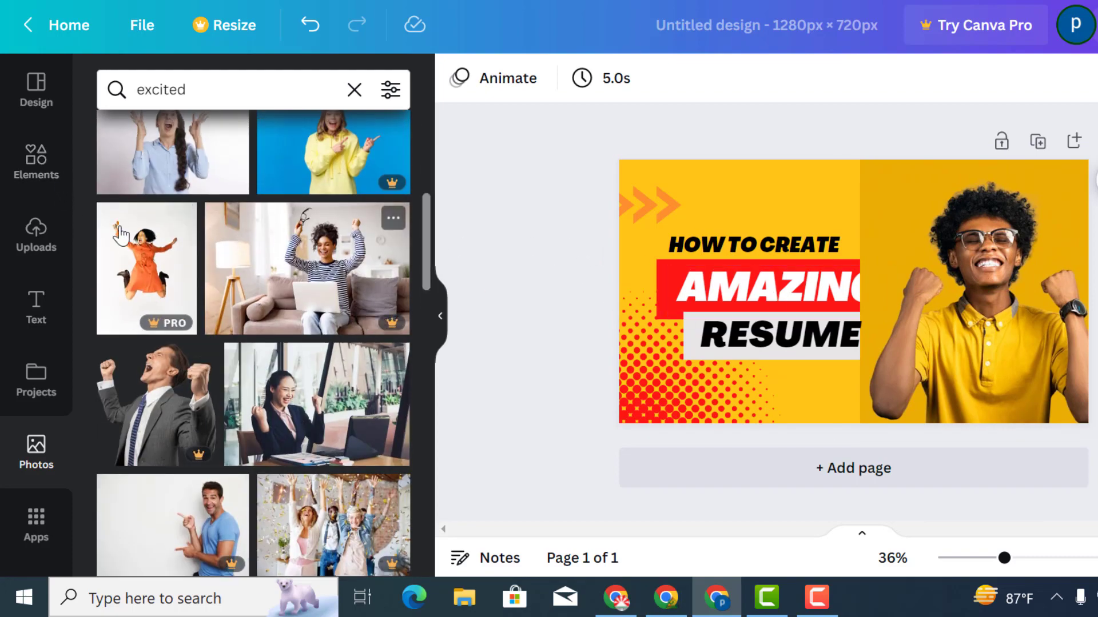
{"action": "left_click", "coordinate": [34, 526]}
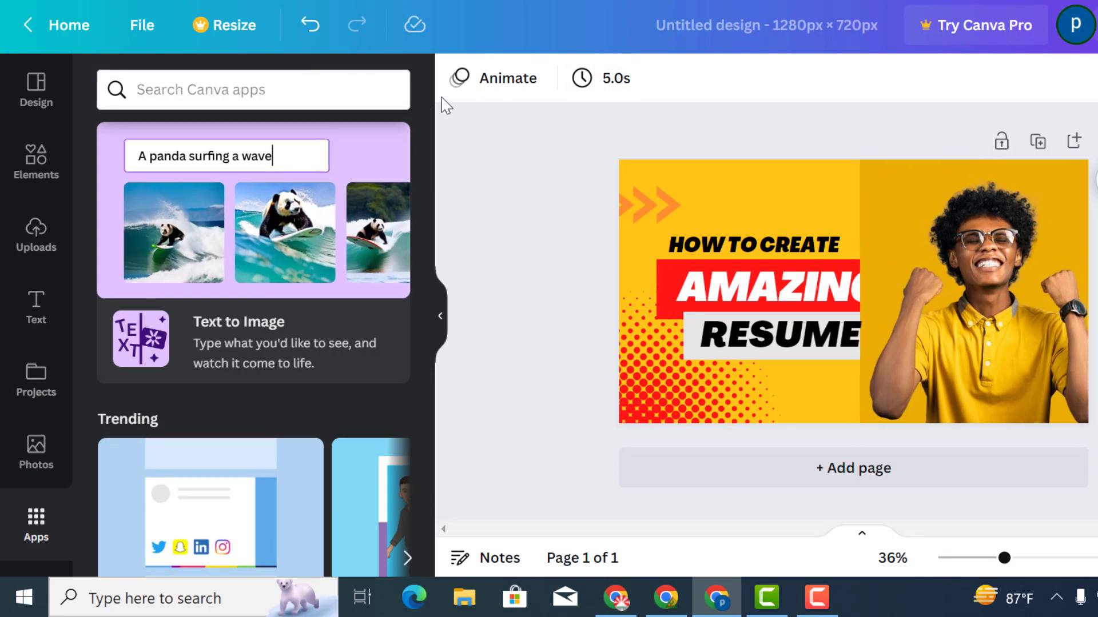
Search the fonts for Bengali and apply Ekushey Sharifa to the HOW TO CREATE heading
{"action": "left_click", "coordinate": [715, 281]}
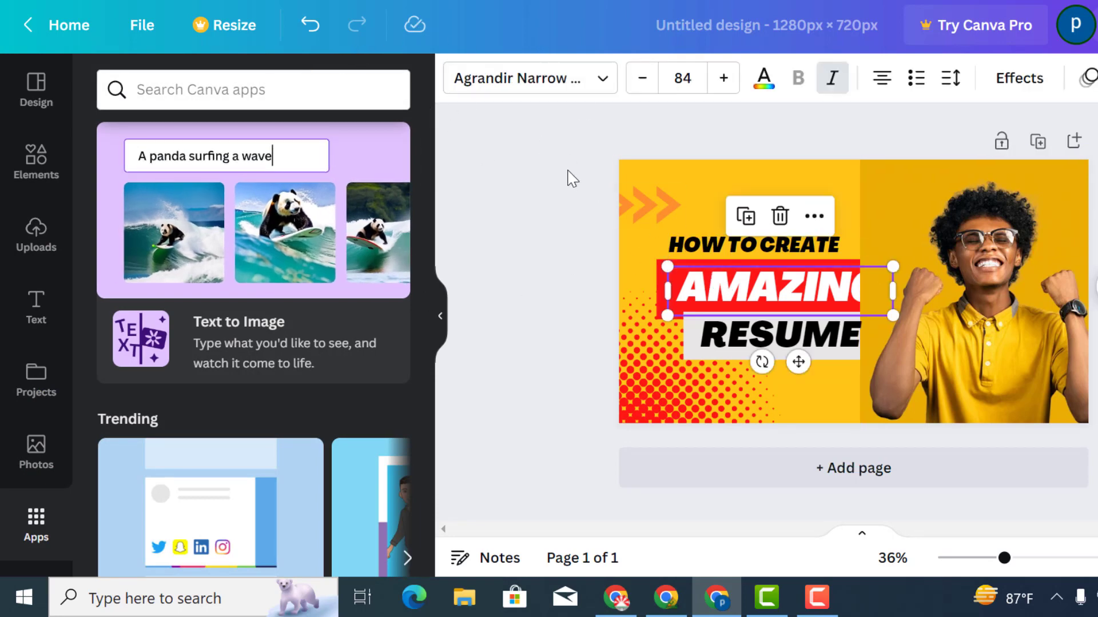
{"action": "left_click", "coordinate": [696, 250]}
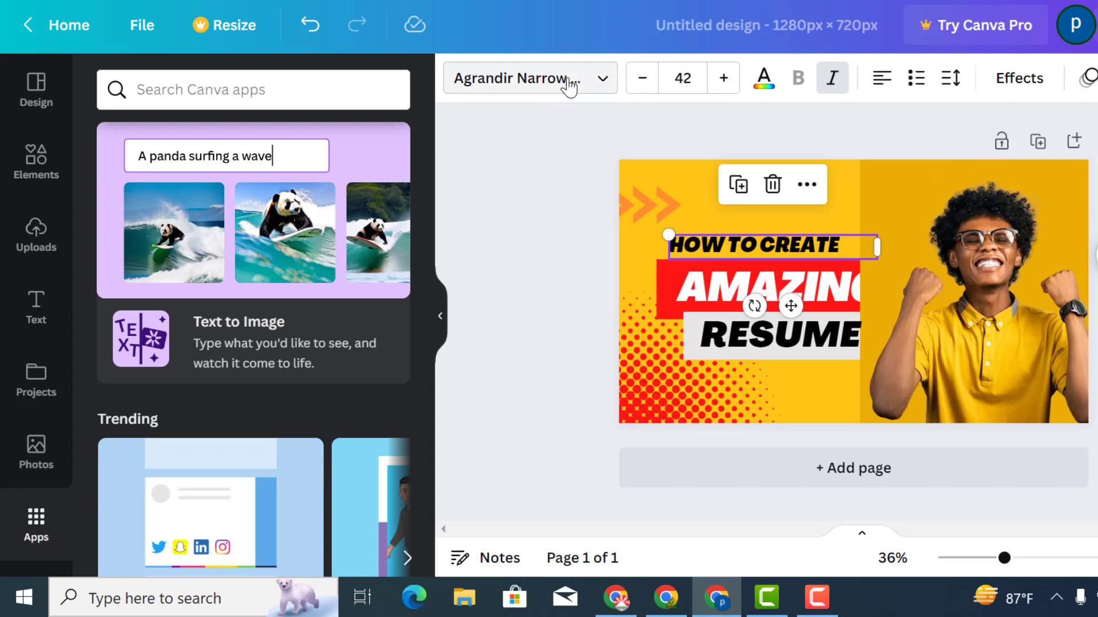
{"action": "left_click", "coordinate": [566, 80]}
{"action": "left_click", "coordinate": [217, 90]}
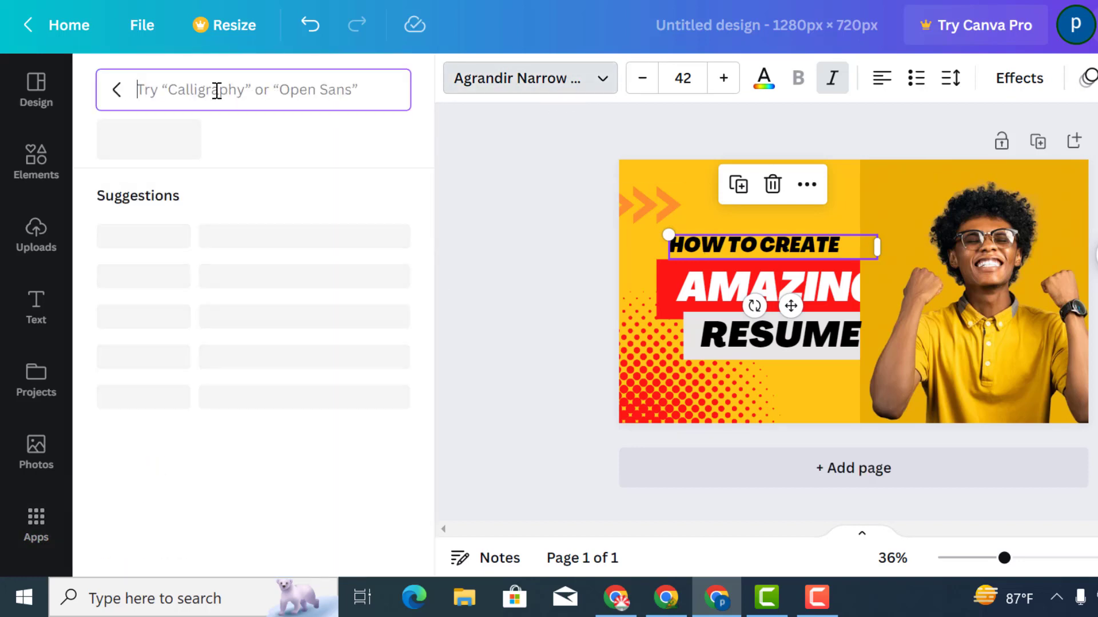
{"action": "type", "text": "ban"}
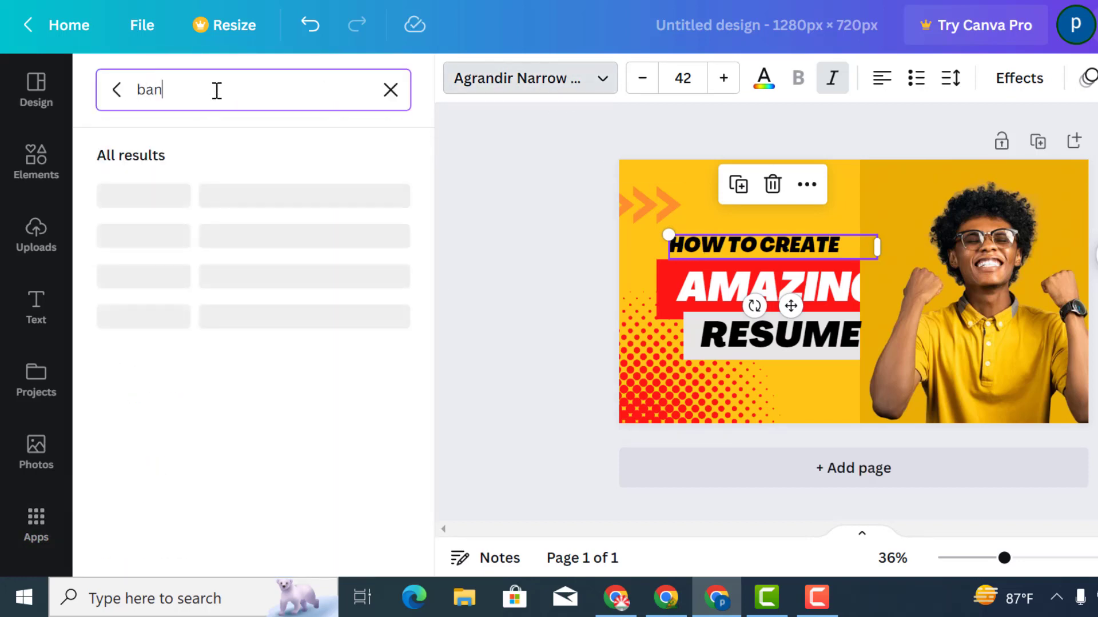
{"action": "key", "text": "BackSpace"}
{"action": "key", "text": "BackSpace"}
{"action": "key", "text": "BackSpace"}
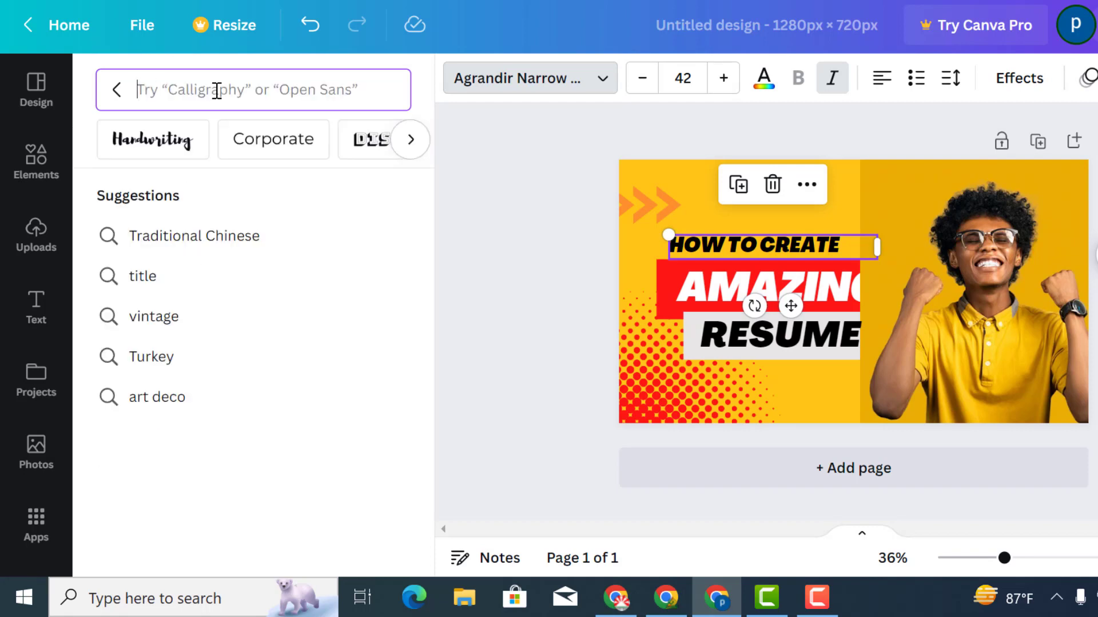
{"action": "type", "text": "Ba"}
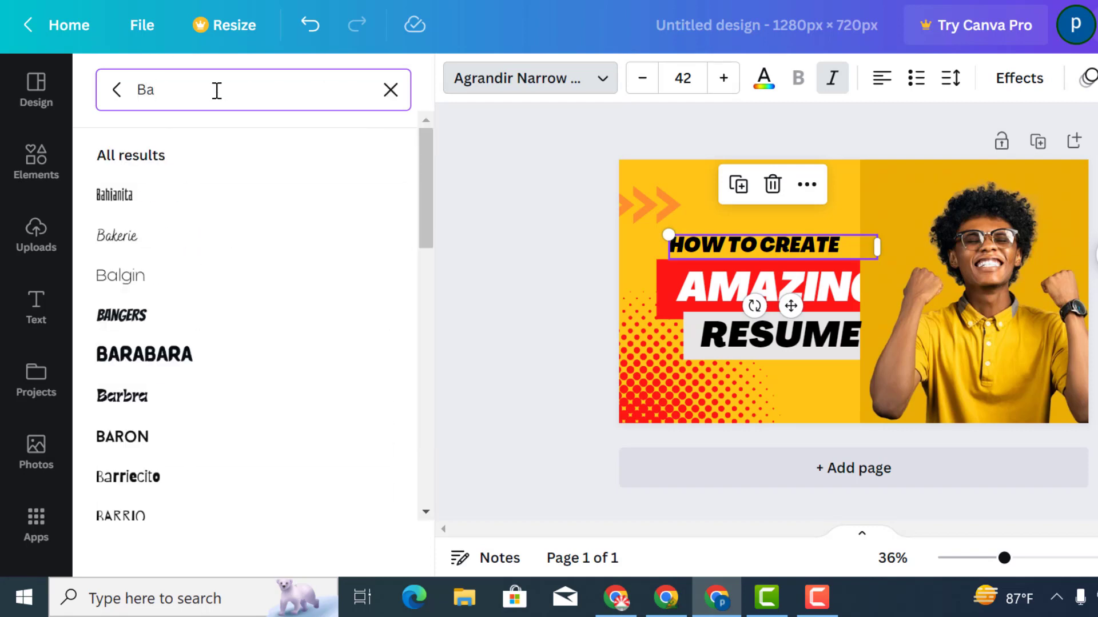
{"action": "type", "text": "ali"}
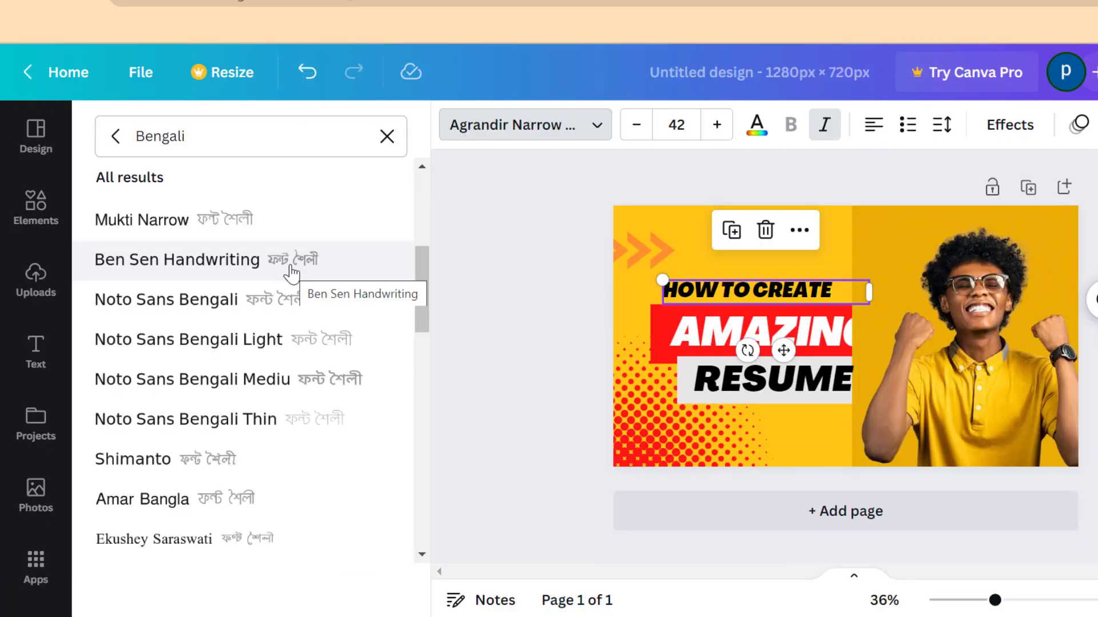
{"action": "left_click_drag", "start_coordinate": [418, 285], "coordinate": [423, 403]}
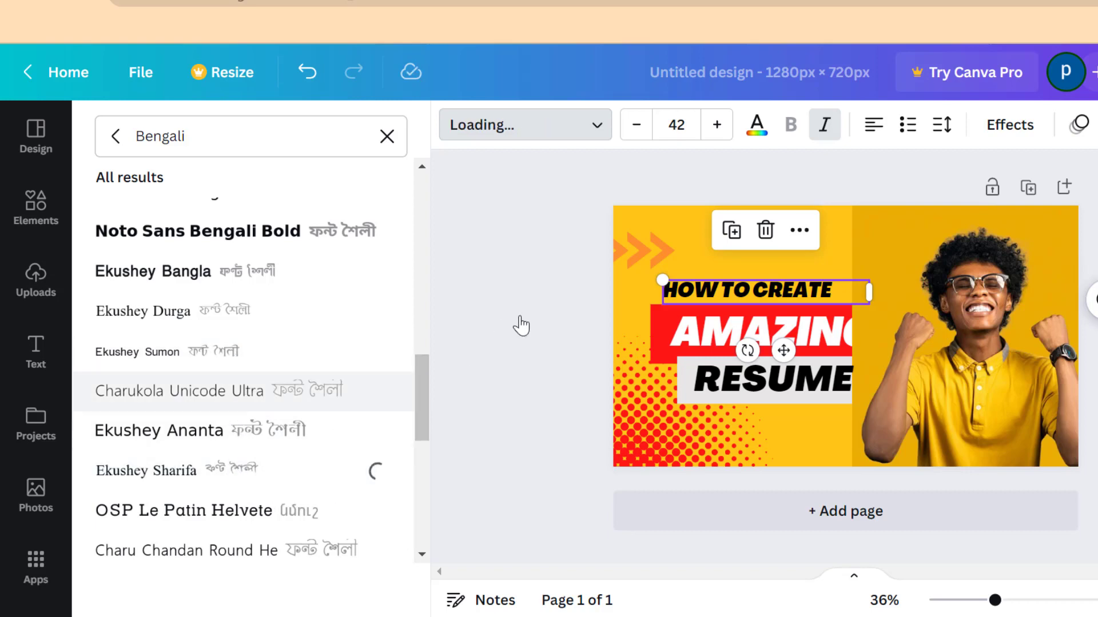
Replace the heading text with কিভাবে ক্যানভা প্রো পাবো
{"action": "left_click", "coordinate": [745, 290]}
{"action": "left_click_drag", "start_coordinate": [836, 294], "coordinate": [660, 309]}
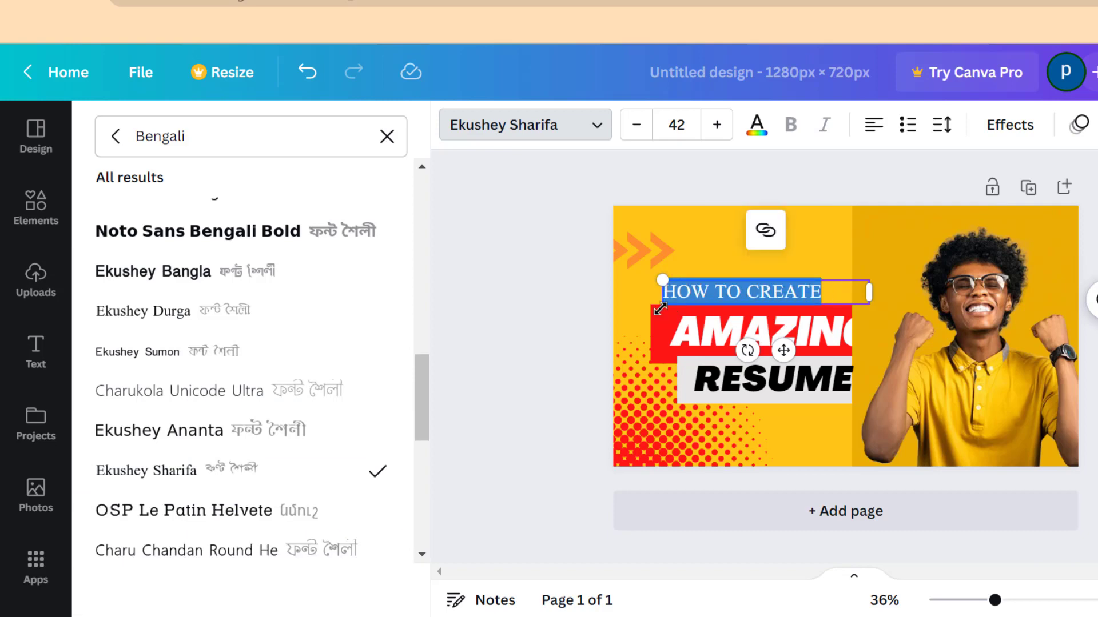
{"action": "type", "text": "KI"}
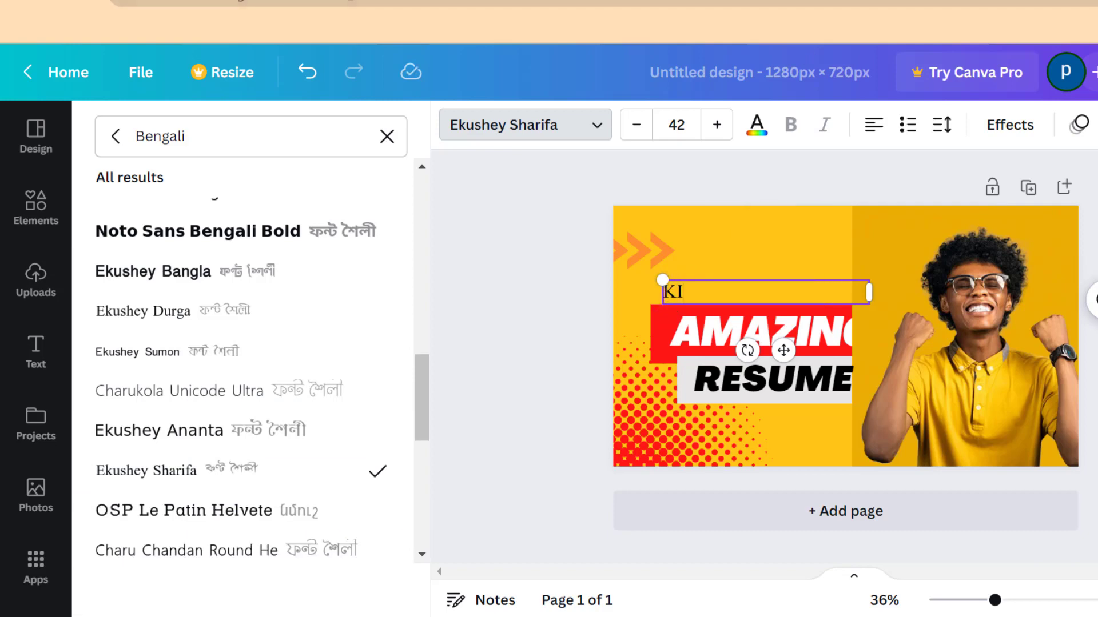
{"action": "type", "text": "ভাবে চ"}
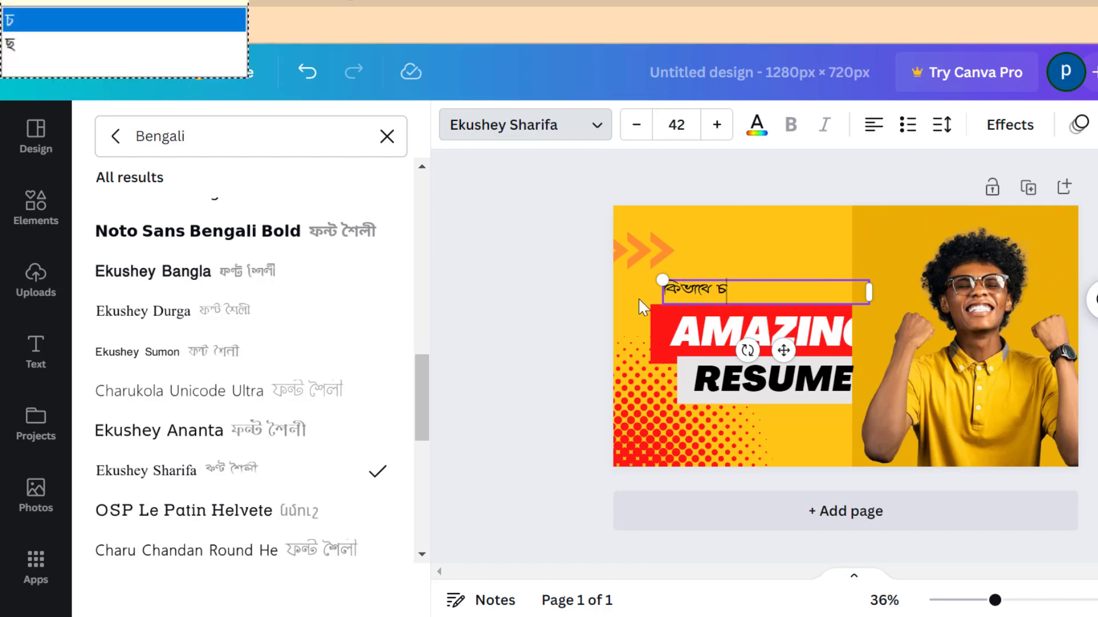
{"action": "key", "text": "BackSpace"}
{"action": "type", "text": "ক"}
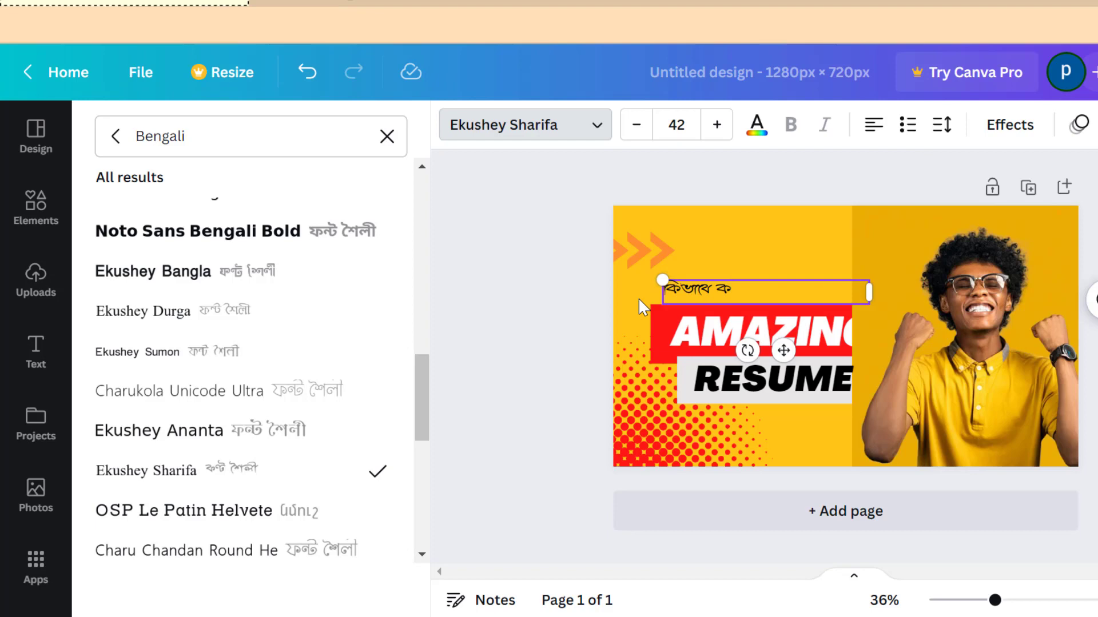
{"action": "type", "text": "্যানভা প্রো"}
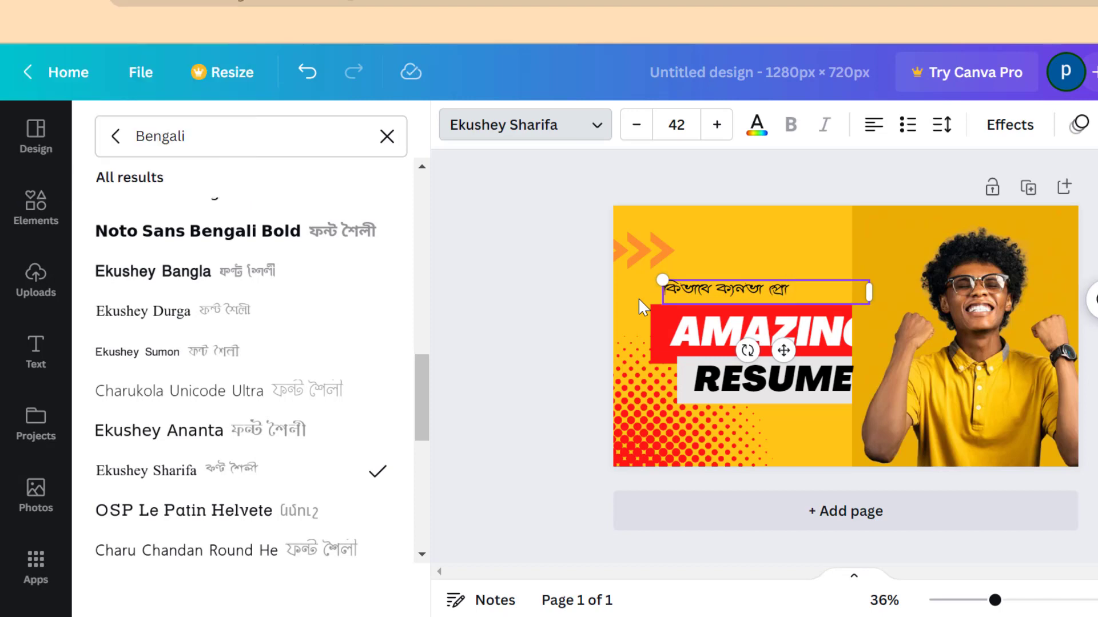
{"action": "type", "text": " পাব"}
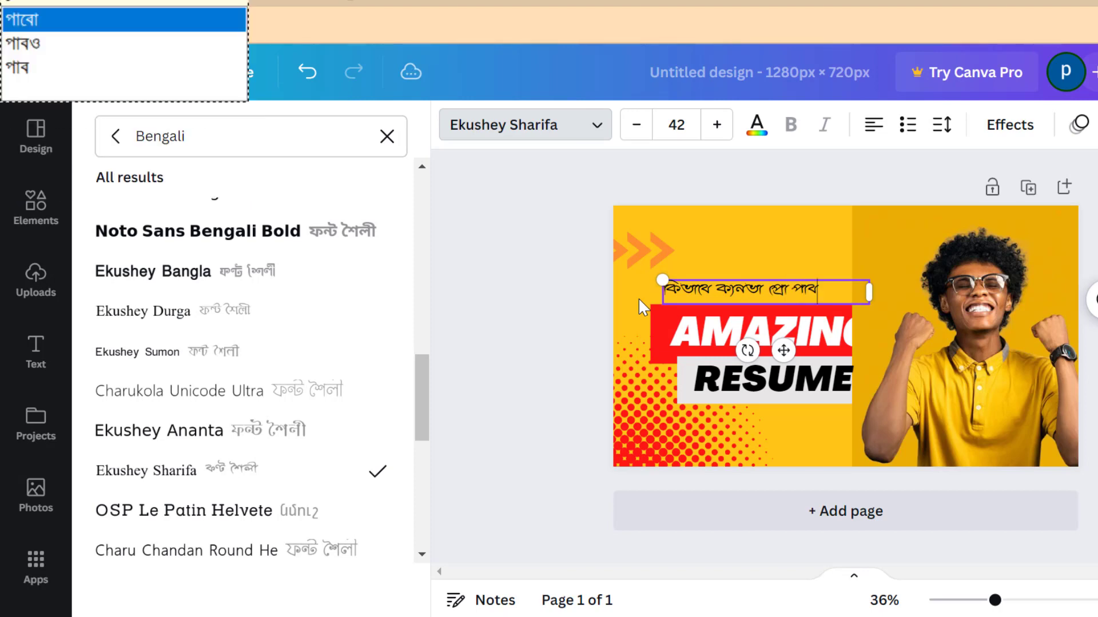
{"action": "type", "text": "ো"}
Enlarge the Bengali heading to font size 91.1 and move it to the top of the thumbnail
{"action": "left_click", "coordinate": [514, 312]}
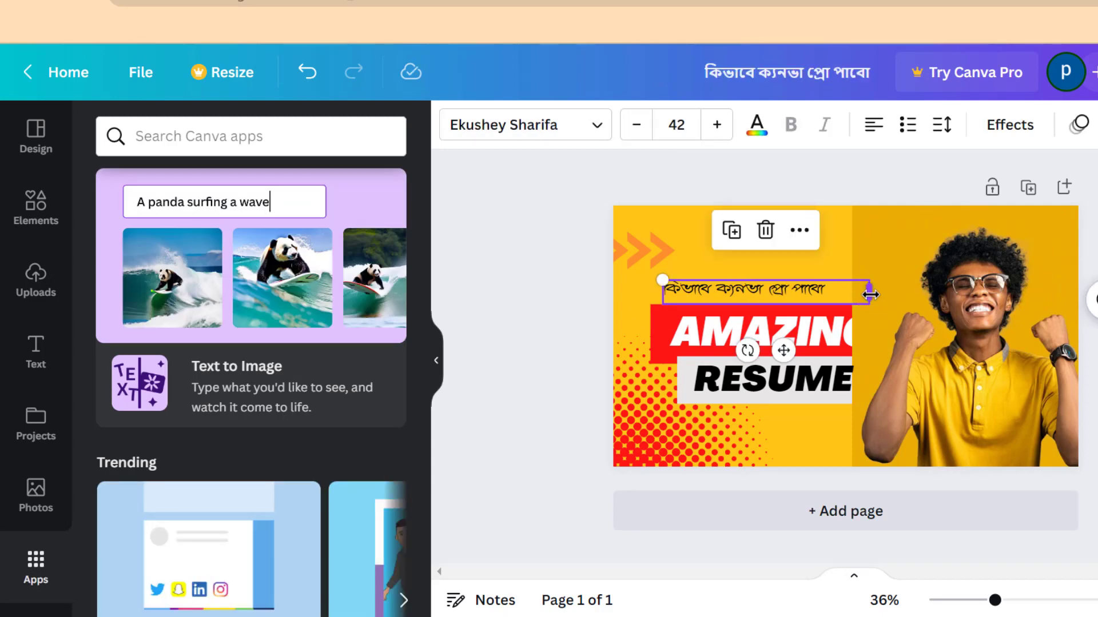
{"action": "left_click_drag", "start_coordinate": [868, 292], "coordinate": [1028, 333]}
{"action": "left_click", "coordinate": [505, 306]}
{"action": "left_click_drag", "start_coordinate": [769, 302], "coordinate": [721, 273]}
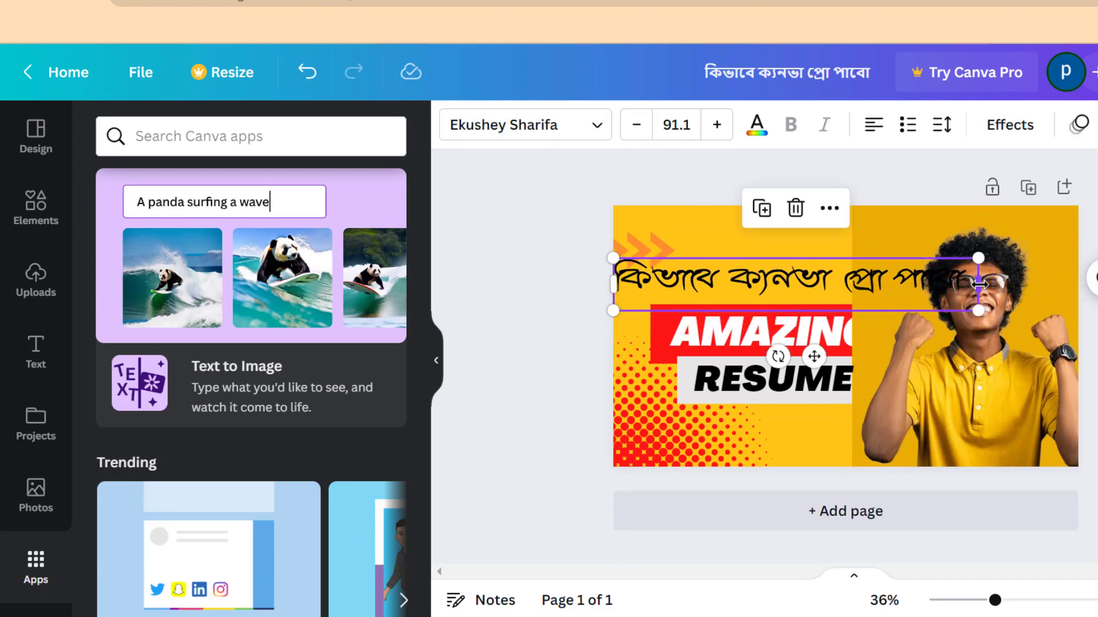
{"action": "left_click_drag", "start_coordinate": [978, 284], "coordinate": [1021, 205]}
{"action": "left_click", "coordinate": [560, 316]}
Delete the AMAZING and RESUME texts along with their red and grey background boxes
{"action": "left_click", "coordinate": [780, 343]}
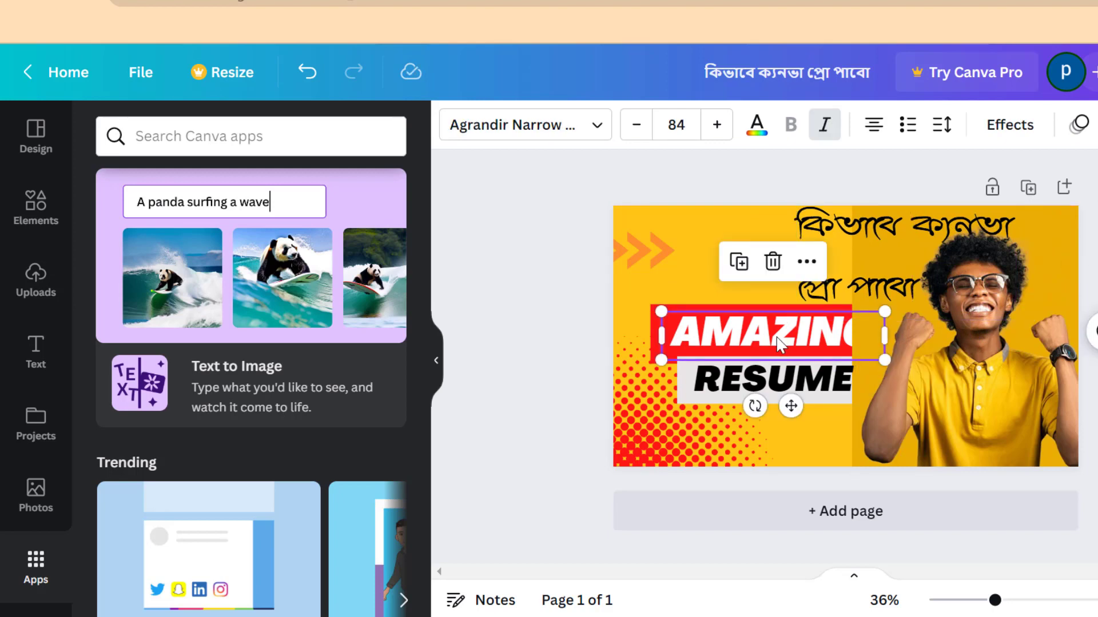
{"action": "key", "text": "Delete"}
{"action": "left_click", "coordinate": [740, 341]}
{"action": "key", "text": "Delete"}
{"action": "left_click", "coordinate": [762, 379]}
{"action": "key", "text": "Delete"}
{"action": "left_click", "coordinate": [774, 380]}
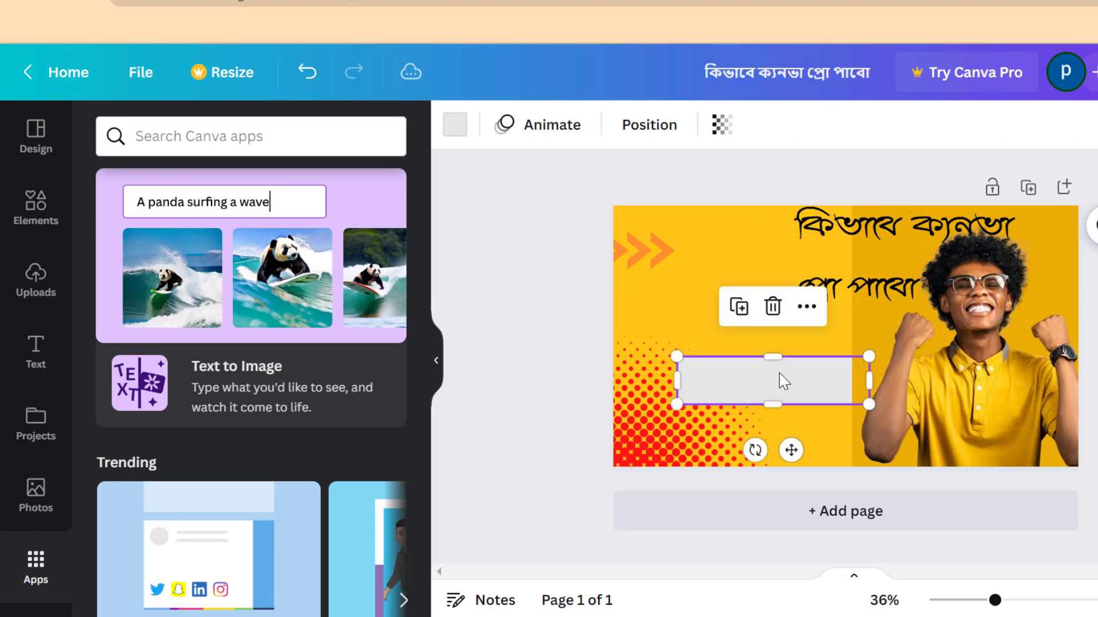
{"action": "key", "text": "Delete"}
Move the Bengali heading onto the left side and reduce its line spacing
{"action": "left_click_drag", "start_coordinate": [824, 264], "coordinate": [690, 334]}
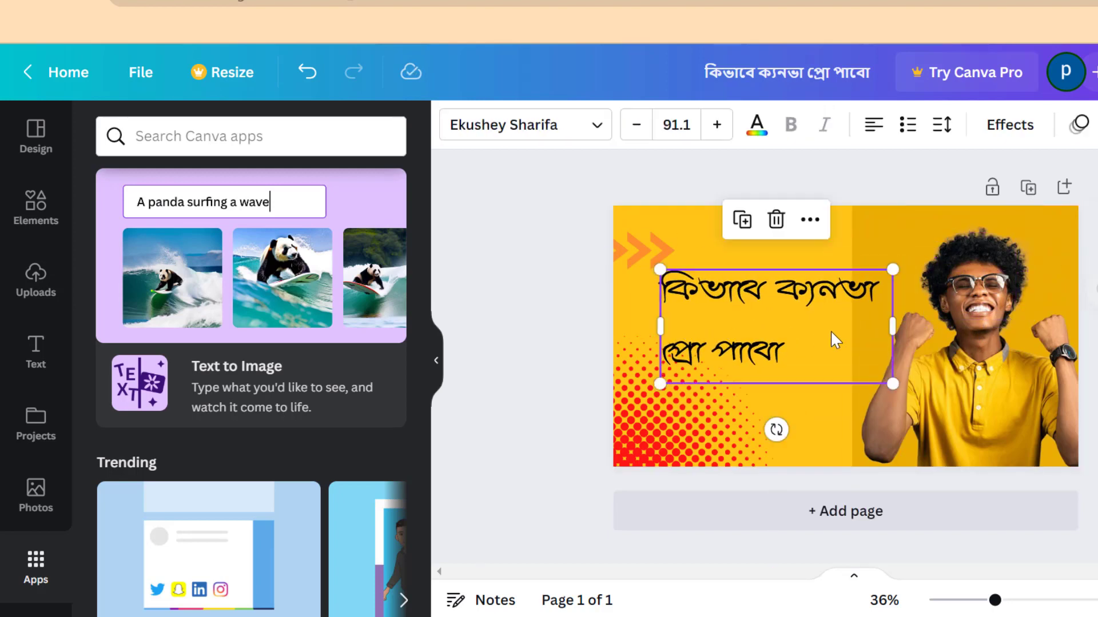
{"action": "left_click", "coordinate": [941, 124]}
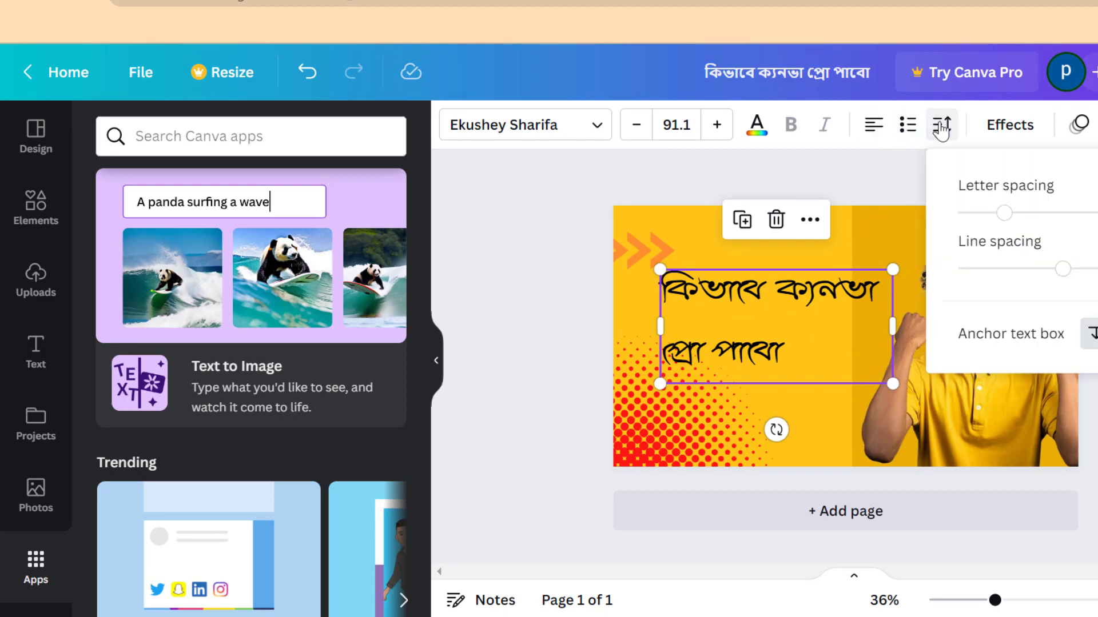
{"action": "left_click_drag", "start_coordinate": [1037, 271], "coordinate": [1004, 269]}
{"action": "left_click", "coordinate": [873, 313]}
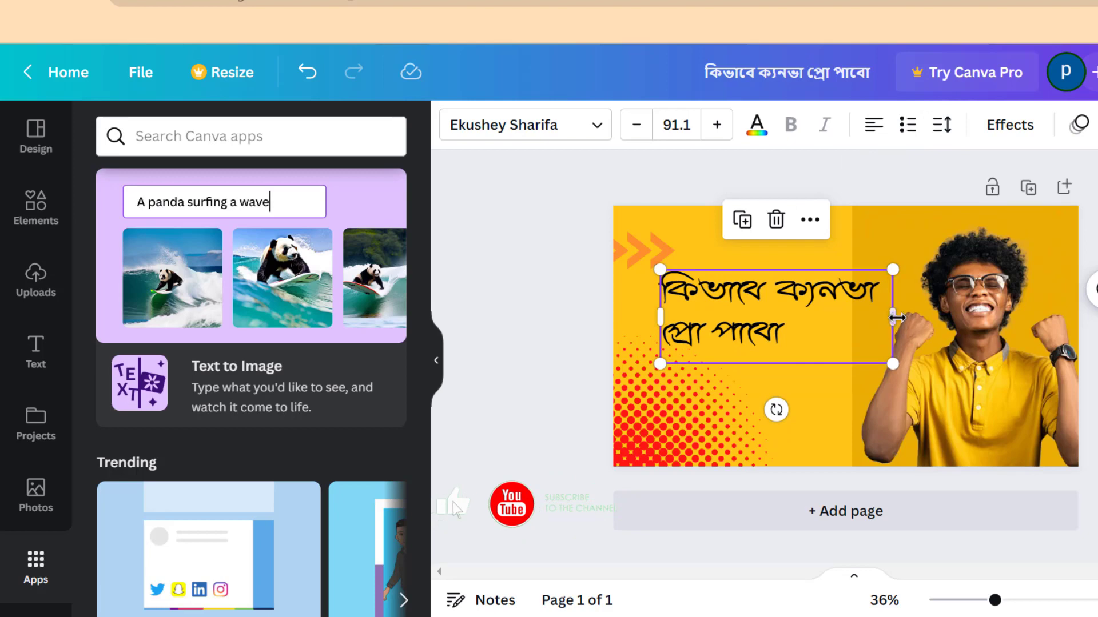
Narrow the heading's text box to about 373 px so it wraps onto three lines, and reposition it
{"action": "left_click_drag", "start_coordinate": [897, 318], "coordinate": [803, 328]}
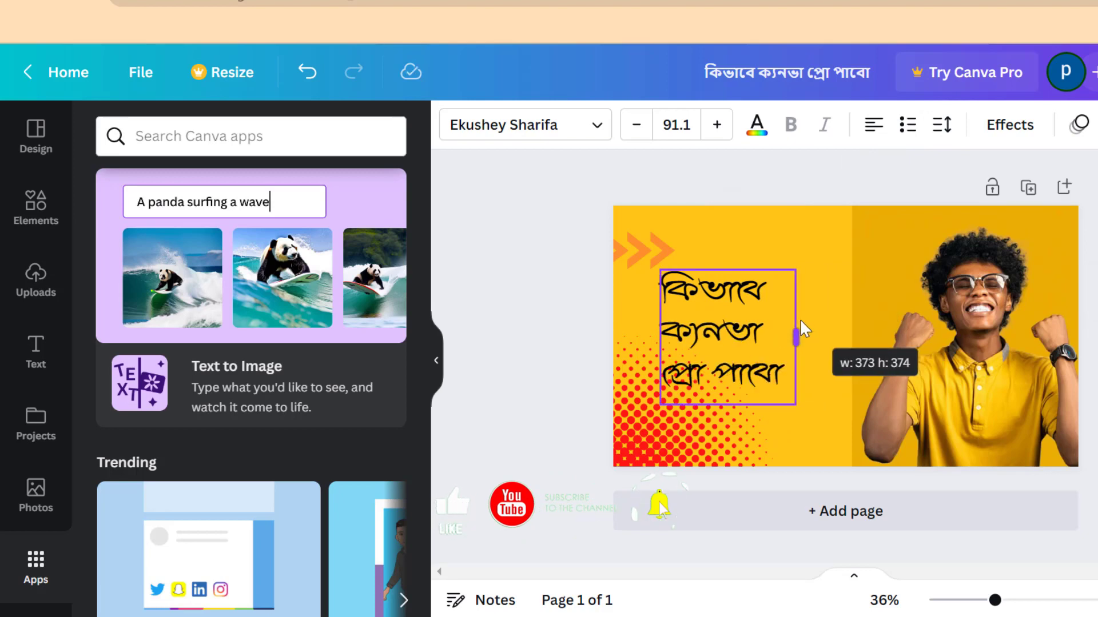
{"action": "left_click", "coordinate": [510, 311]}
{"action": "left_click_drag", "start_coordinate": [768, 364], "coordinate": [803, 337]}
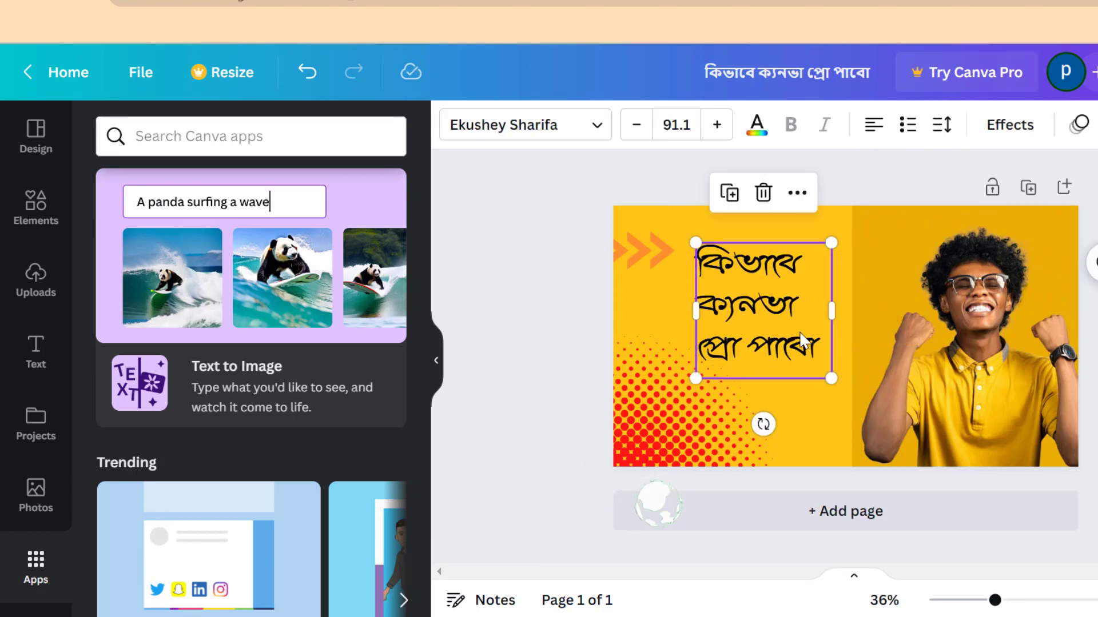
Increase the heading's line spacing and nudge the heading slightly to the right
{"action": "left_click", "coordinate": [943, 130]}
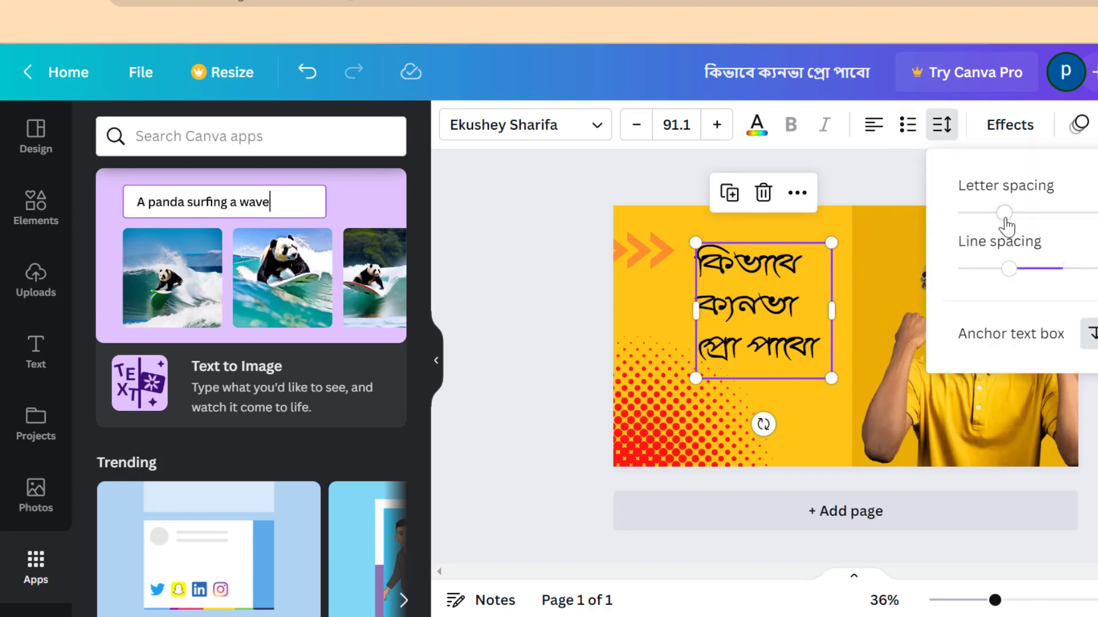
{"action": "mouse_move", "coordinate": [1005, 219]}
{"action": "left_mouse_down"}
{"action": "mouse_move", "coordinate": [1027, 217]}
{"action": "mouse_move", "coordinate": [1002, 220]}
{"action": "left_mouse_up"}
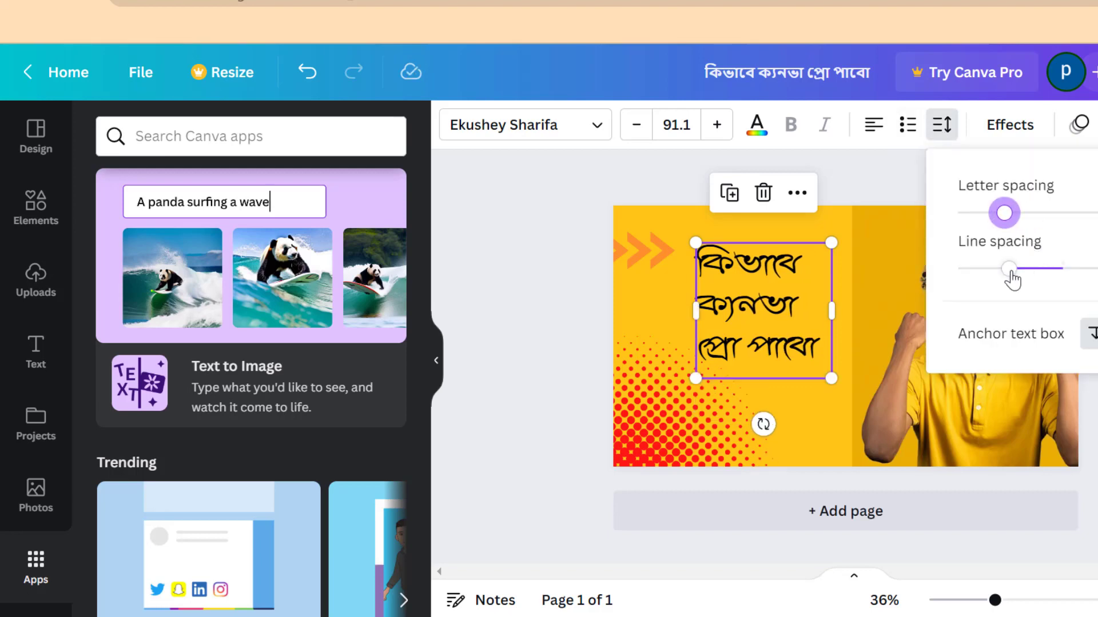
{"action": "mouse_move", "coordinate": [1011, 275]}
{"action": "left_mouse_down"}
{"action": "mouse_move", "coordinate": [1033, 274]}
{"action": "mouse_move", "coordinate": [1025, 279]}
{"action": "left_mouse_up"}
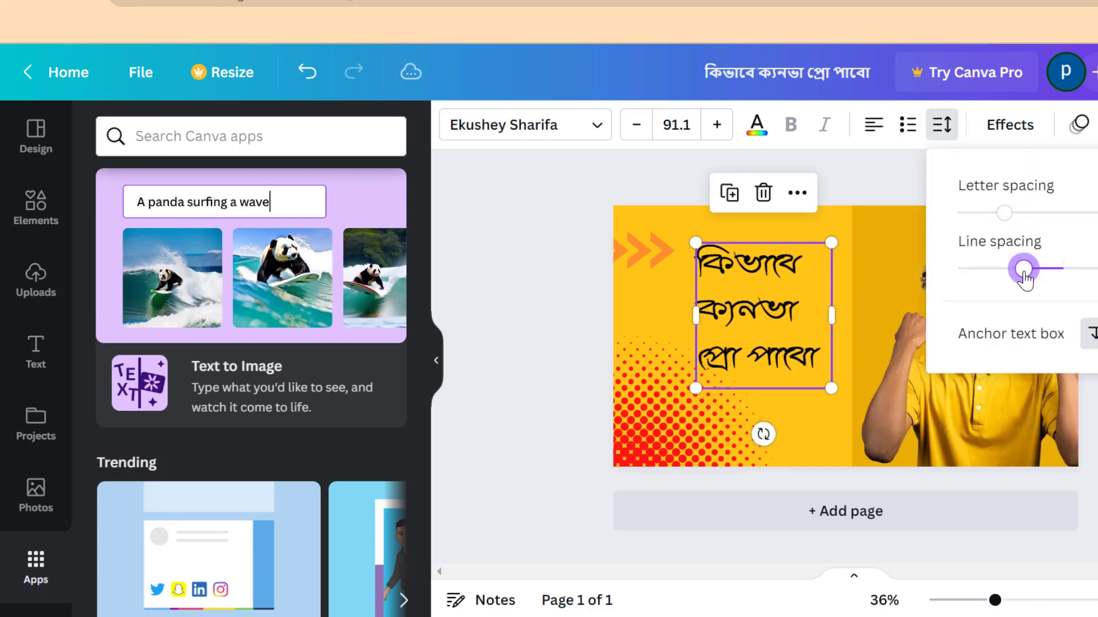
{"action": "left_click", "coordinate": [573, 307]}
{"action": "left_click", "coordinate": [531, 300]}
{"action": "left_click_drag", "start_coordinate": [743, 314], "coordinate": [753, 304]}
{"action": "left_click", "coordinate": [561, 298]}
{"action": "left_click", "coordinate": [770, 305]}
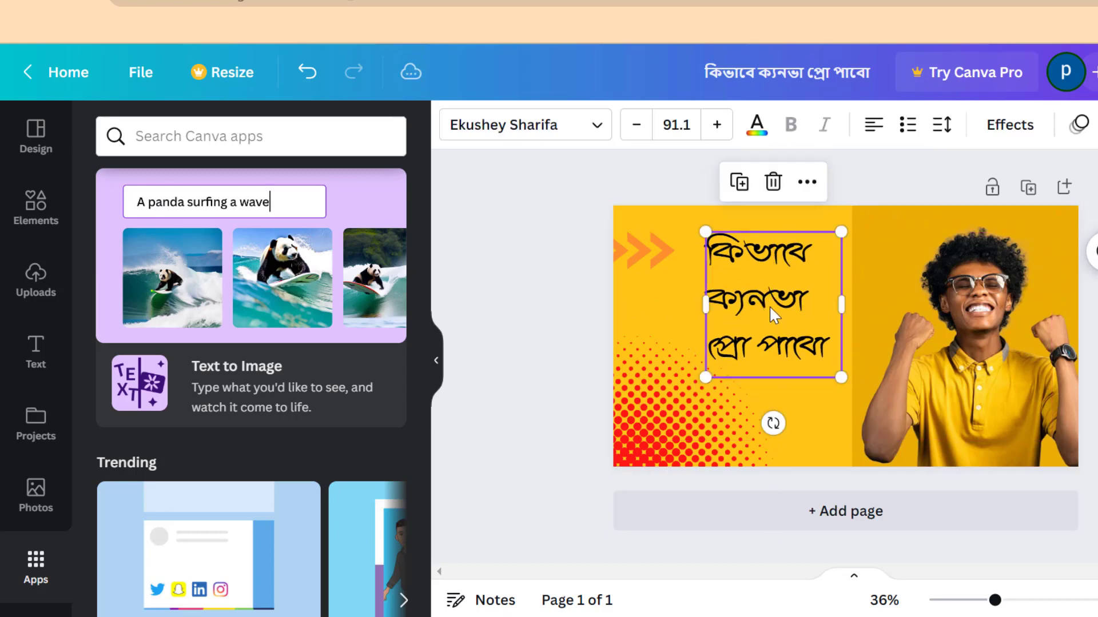
Try several text colours on the heading and set it to red
{"action": "left_click", "coordinate": [754, 135]}
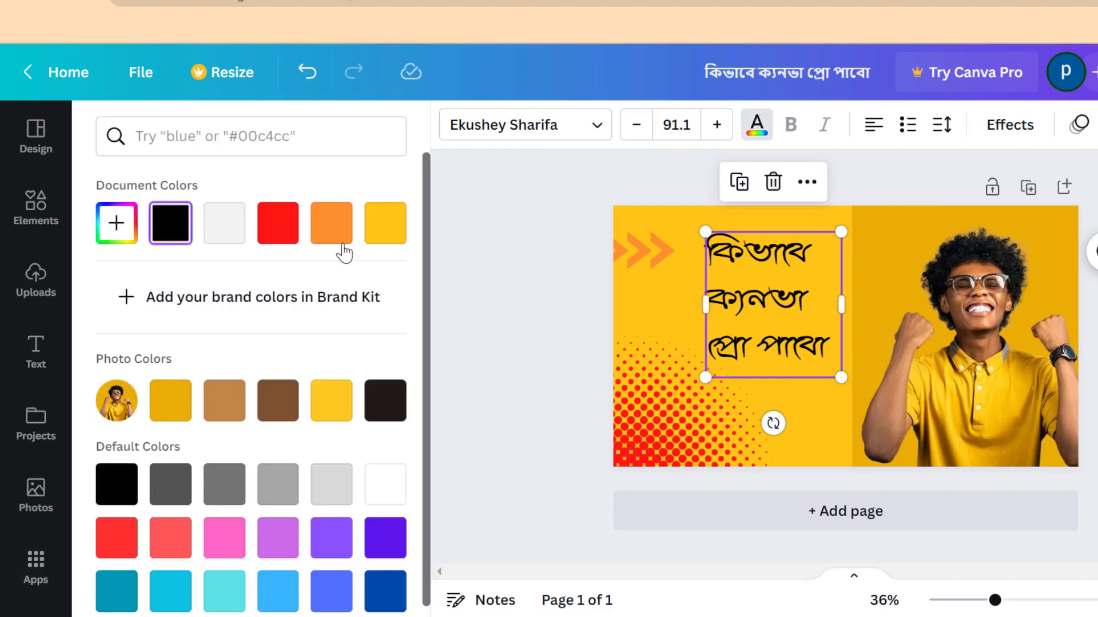
{"action": "left_click", "coordinate": [277, 239]}
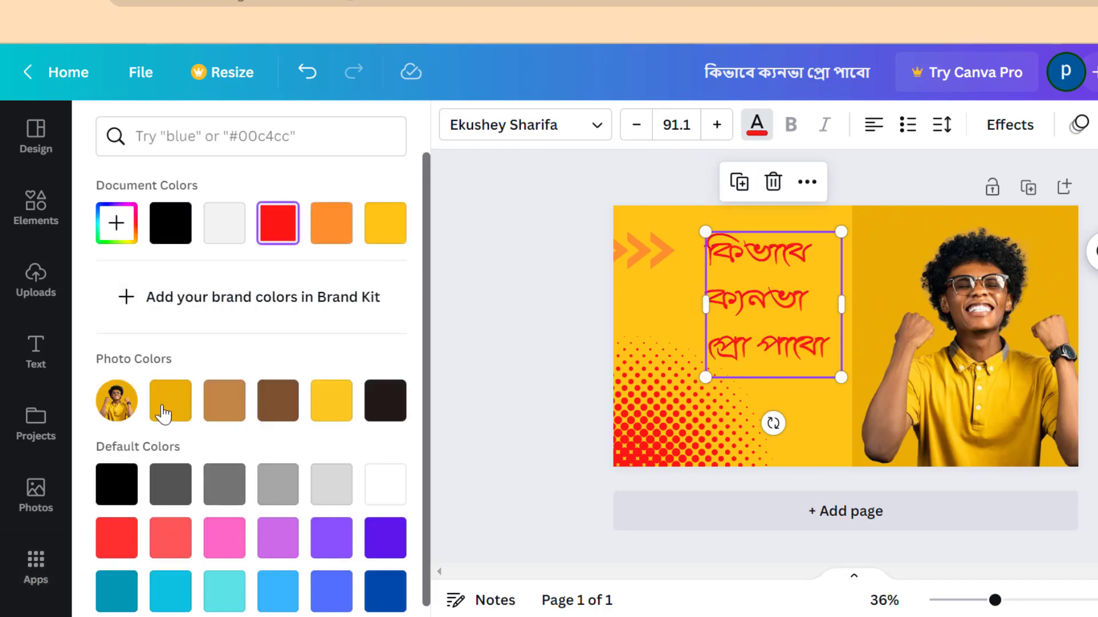
{"action": "left_click", "coordinate": [385, 408]}
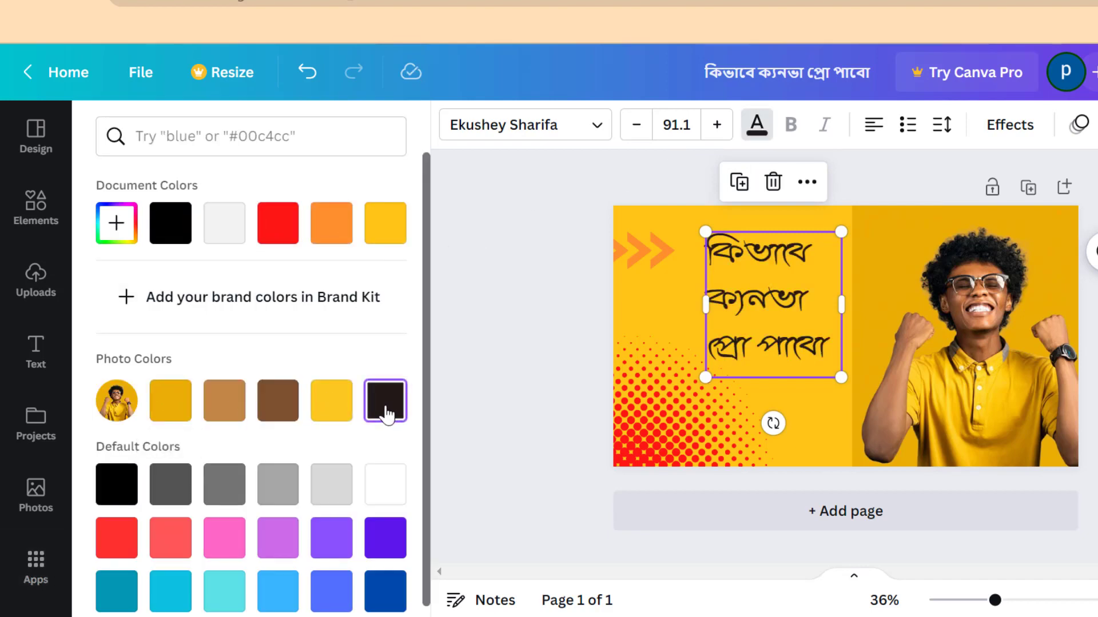
{"action": "left_click", "coordinate": [293, 411]}
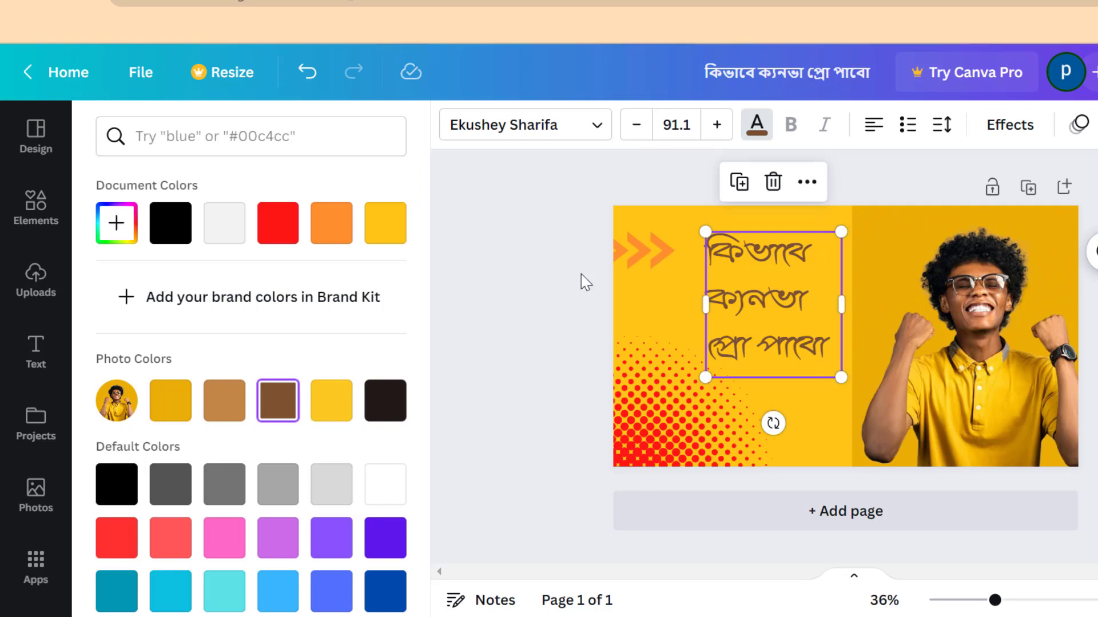
{"action": "left_click", "coordinate": [532, 127]}
{"action": "left_click", "coordinate": [756, 124]}
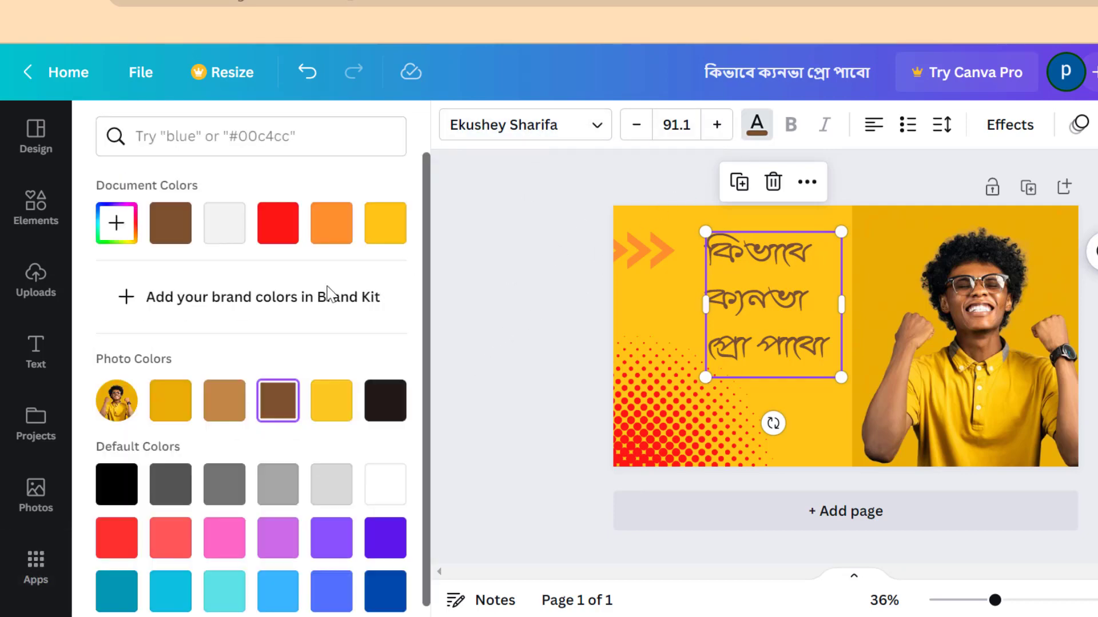
{"action": "left_click", "coordinate": [292, 245]}
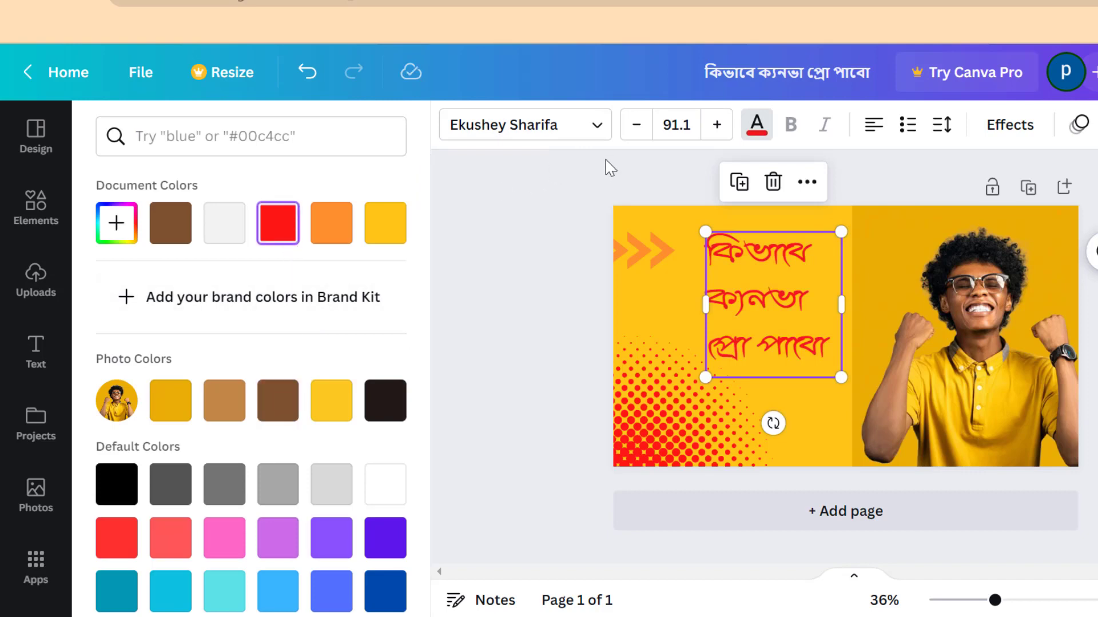
Apply the Lift effect to the heading with its intensity set to 100
{"action": "left_click", "coordinate": [1006, 130]}
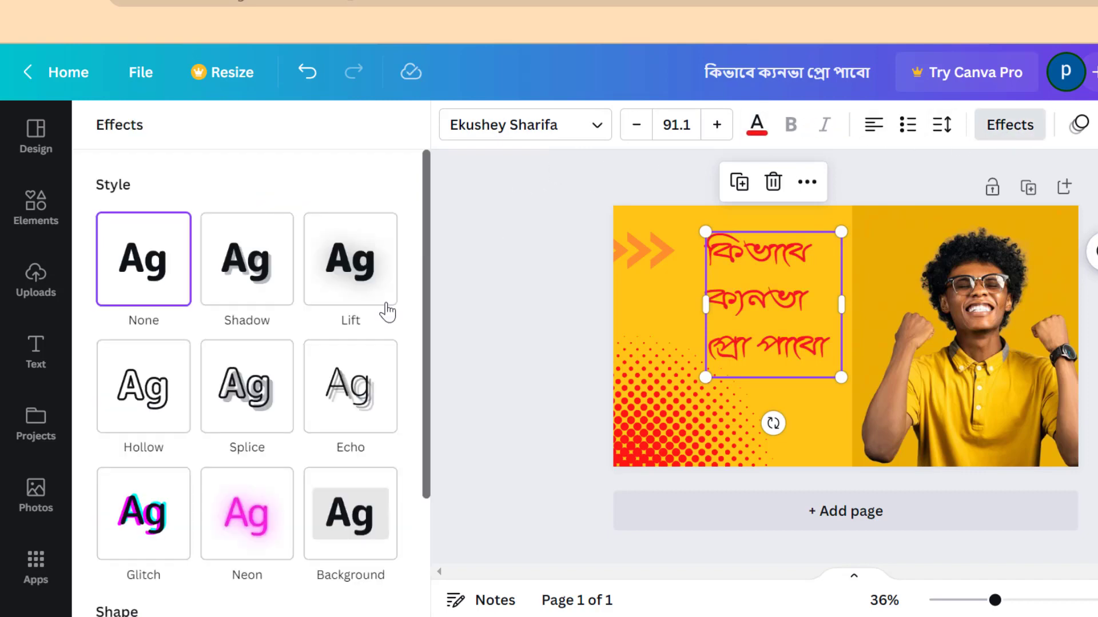
{"action": "left_click", "coordinate": [241, 274]}
{"action": "left_click", "coordinate": [355, 275]}
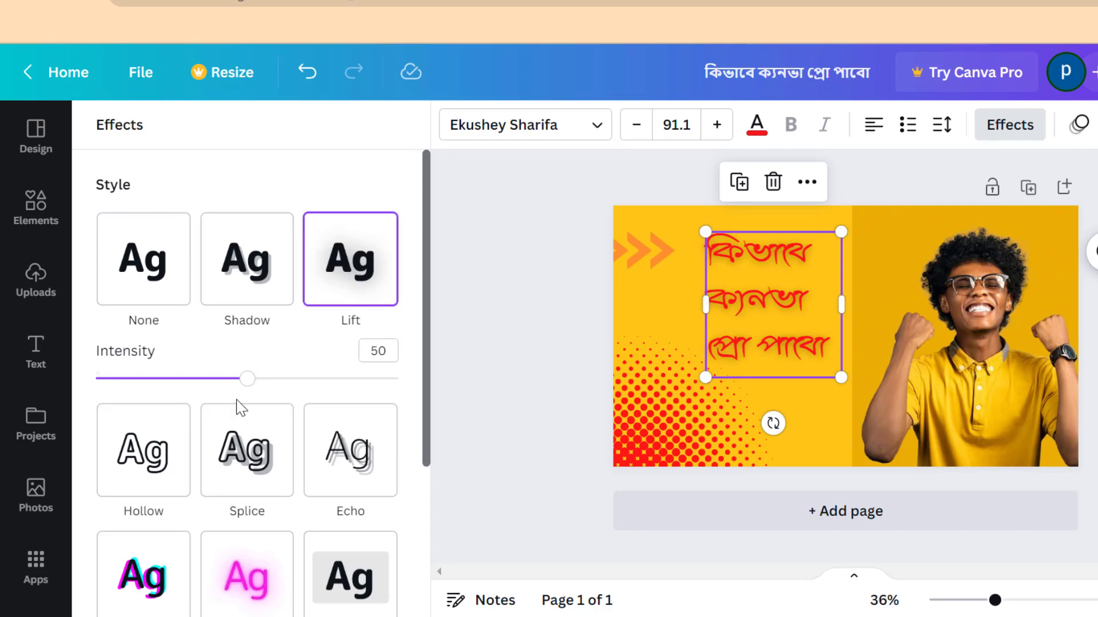
{"action": "left_click_drag", "start_coordinate": [247, 379], "coordinate": [458, 365]}
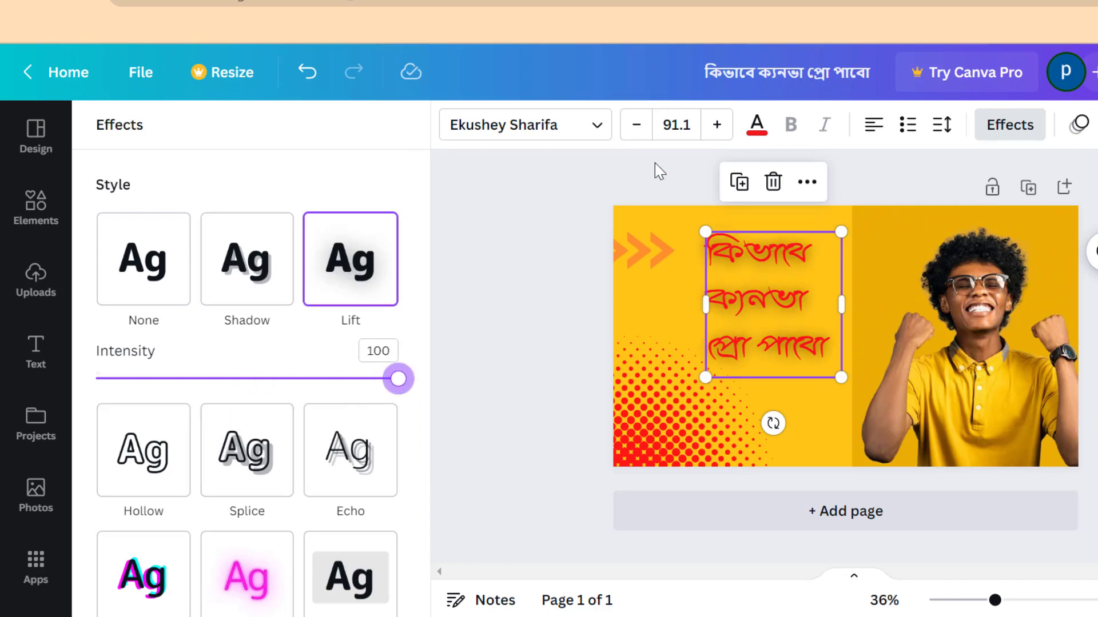
Increase the heading's font size to 96.1
{"action": "left_click", "coordinate": [715, 125]}
{"action": "left_click", "coordinate": [713, 125]}
{"action": "left_click", "coordinate": [713, 126]}
{"action": "left_click", "coordinate": [713, 125]}
{"action": "left_click", "coordinate": [714, 126]}
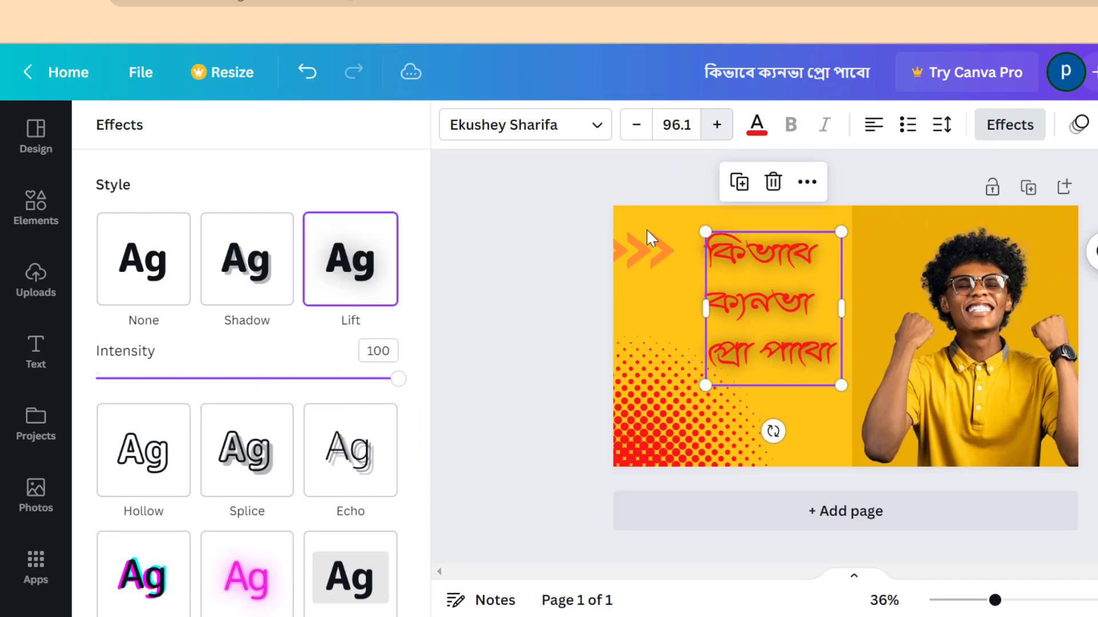
{"action": "left_click", "coordinate": [589, 322]}
{"action": "left_click", "coordinate": [759, 325]}
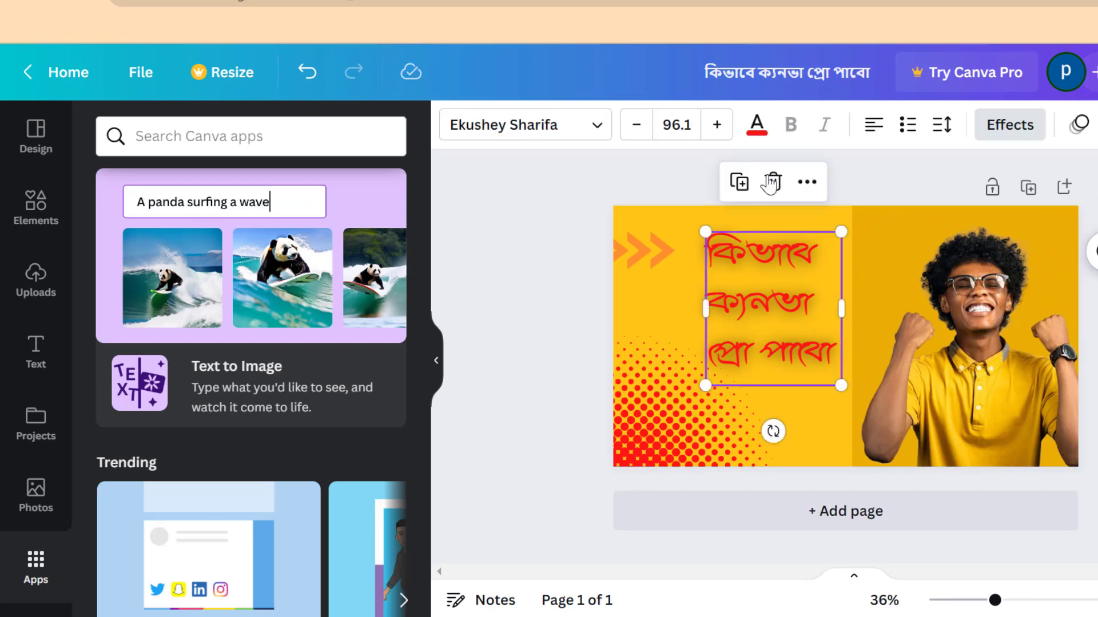
Try several Bengali fonts on the heading, ending with Charukola Unicode Bold
{"action": "left_click", "coordinate": [540, 127]}
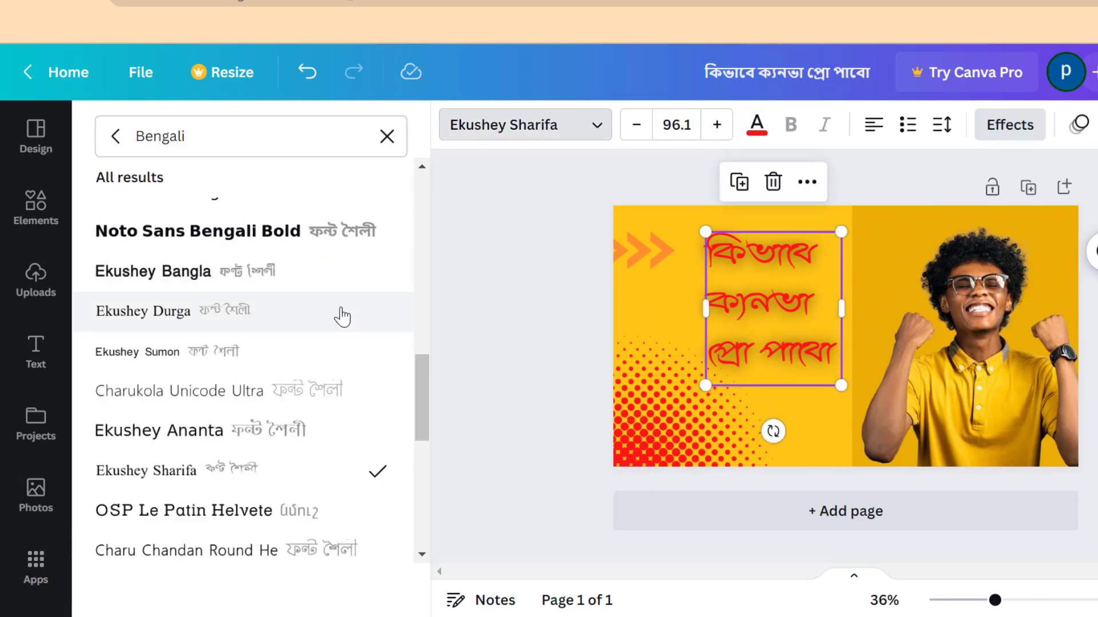
{"action": "left_click", "coordinate": [237, 360]}
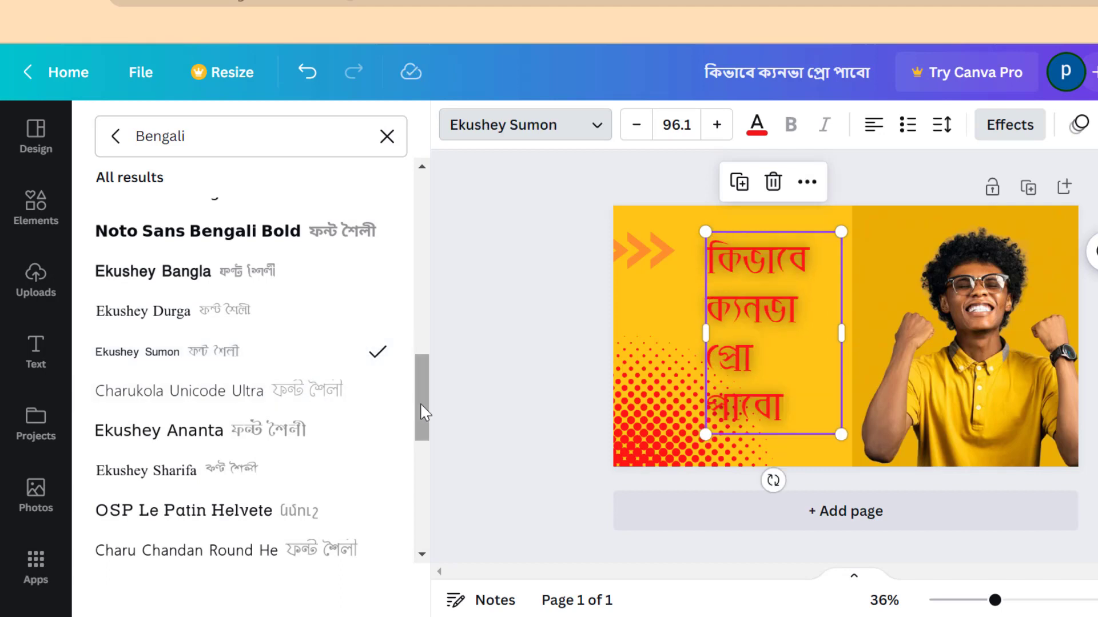
{"action": "left_click_drag", "start_coordinate": [419, 402], "coordinate": [421, 378]}
{"action": "left_click", "coordinate": [333, 357]}
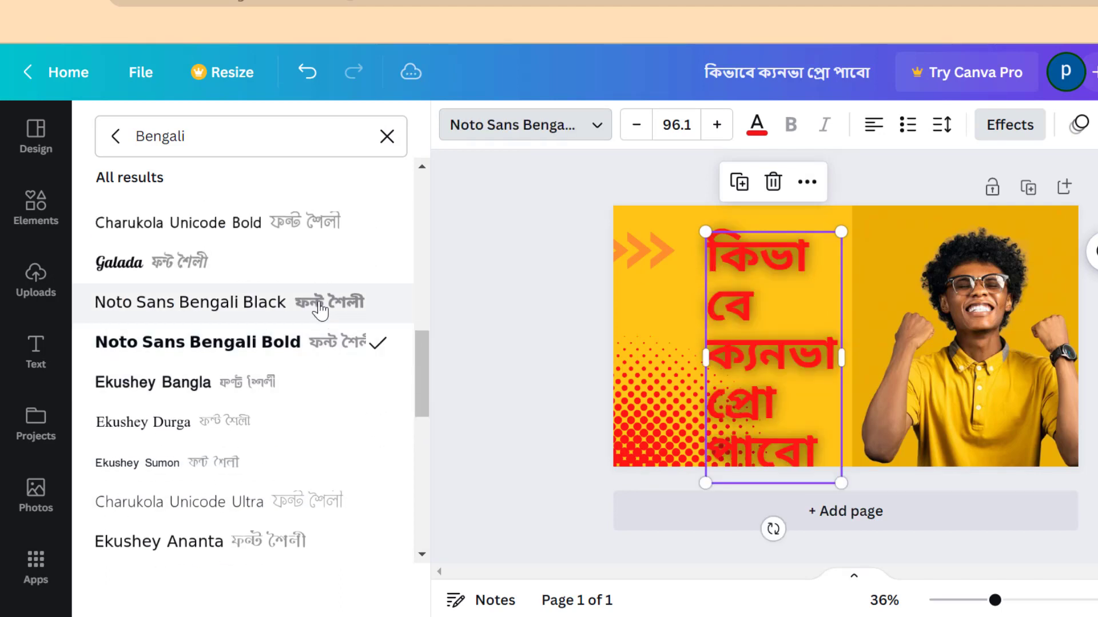
{"action": "left_click", "coordinate": [318, 233]}
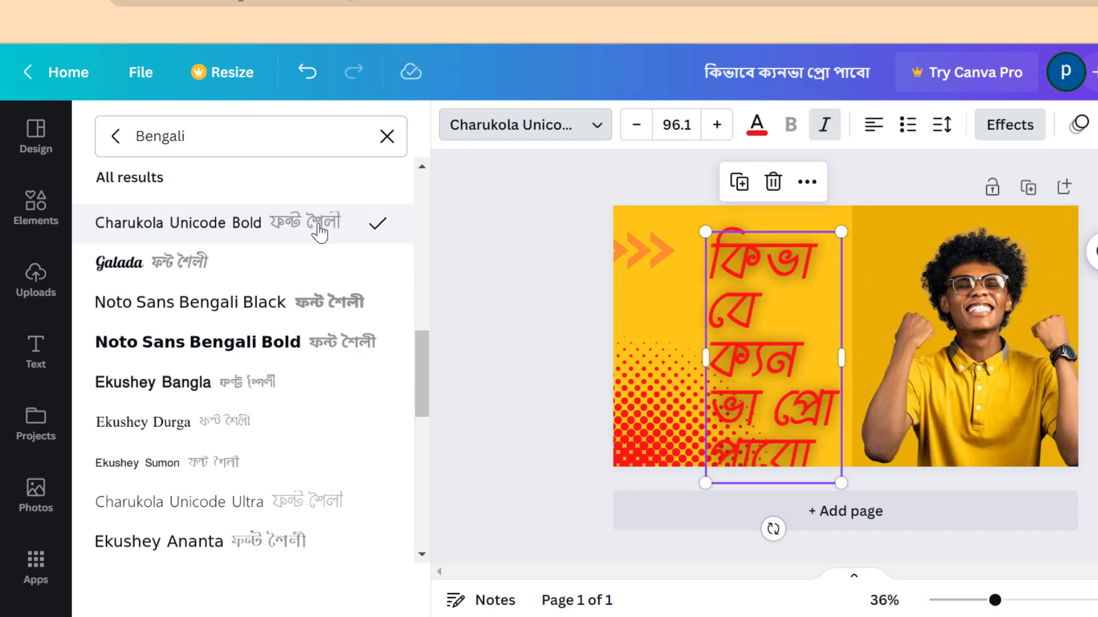
Resize the heading's text box so the title wraps onto four lines, and reposition it beside the photo
{"action": "left_click_drag", "start_coordinate": [840, 358], "coordinate": [932, 365]}
{"action": "mouse_move", "coordinate": [738, 331]}
{"action": "left_mouse_down"}
{"action": "mouse_move", "coordinate": [718, 337]}
{"action": "mouse_move", "coordinate": [739, 353]}
{"action": "mouse_move", "coordinate": [753, 329]}
{"action": "mouse_move", "coordinate": [736, 336]}
{"action": "mouse_move", "coordinate": [748, 334]}
{"action": "left_mouse_up"}
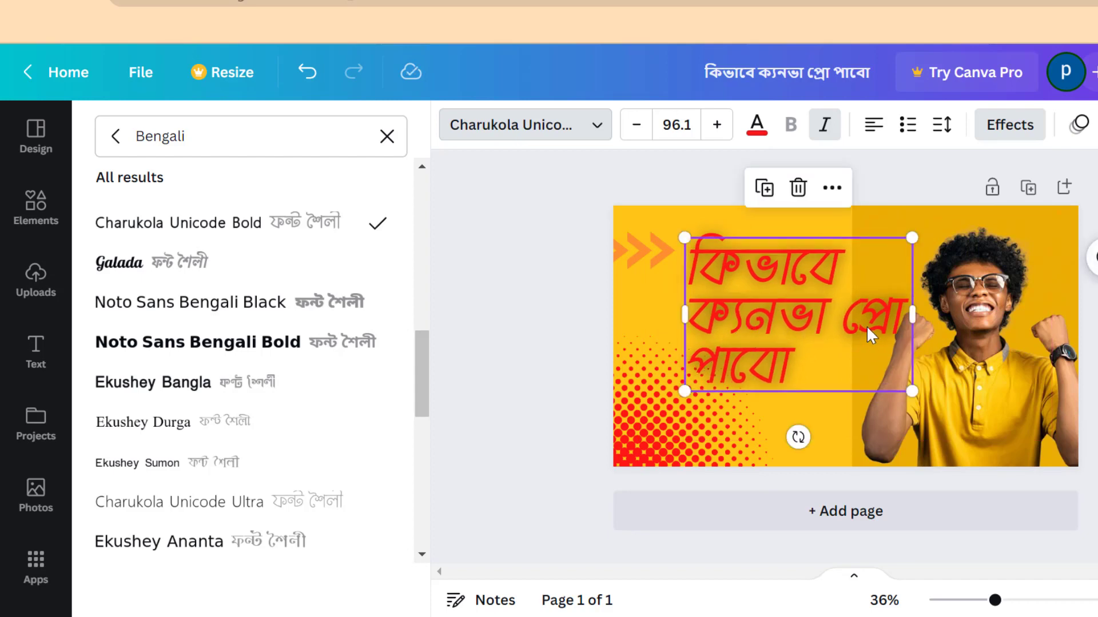
{"action": "left_click_drag", "start_coordinate": [916, 316], "coordinate": [857, 328]}
{"action": "left_click_drag", "start_coordinate": [767, 316], "coordinate": [774, 303]}
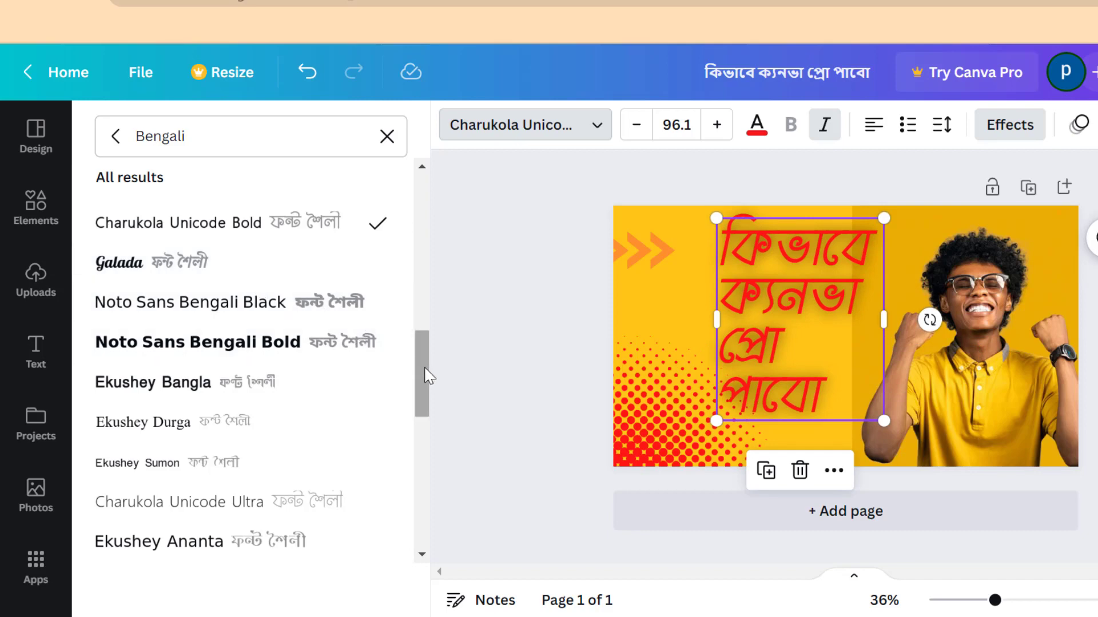
Browse further down the Bengali font list and apply Hind Siliguri Medium to the heading
{"action": "left_click_drag", "start_coordinate": [428, 378], "coordinate": [432, 492]}
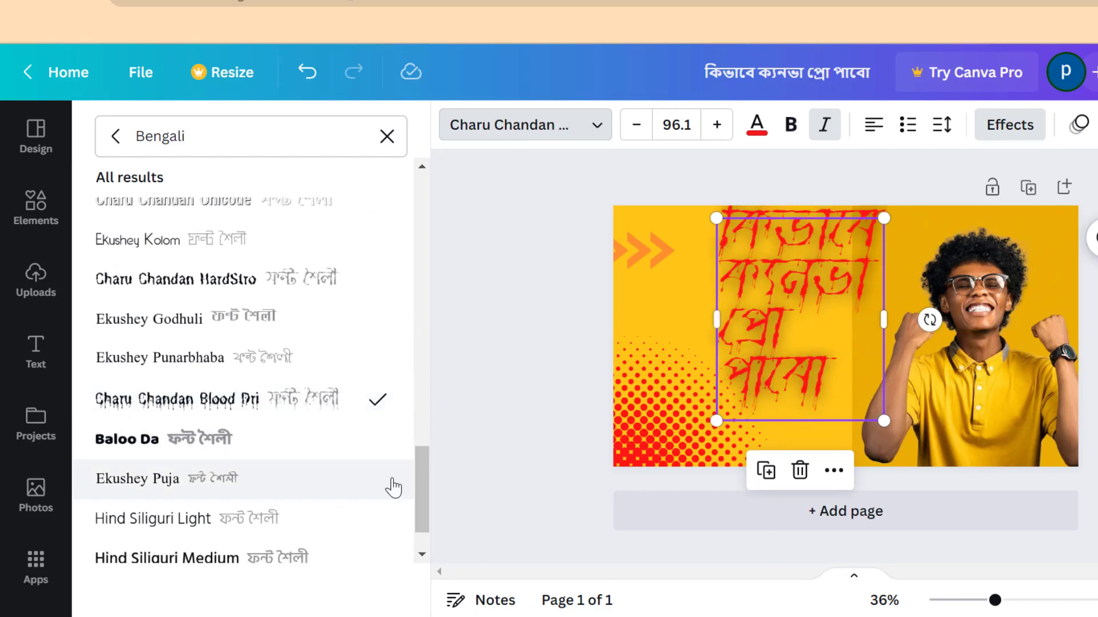
{"action": "scroll", "coordinate": [343, 491], "scroll_direction": "down", "scroll_amount": 1}
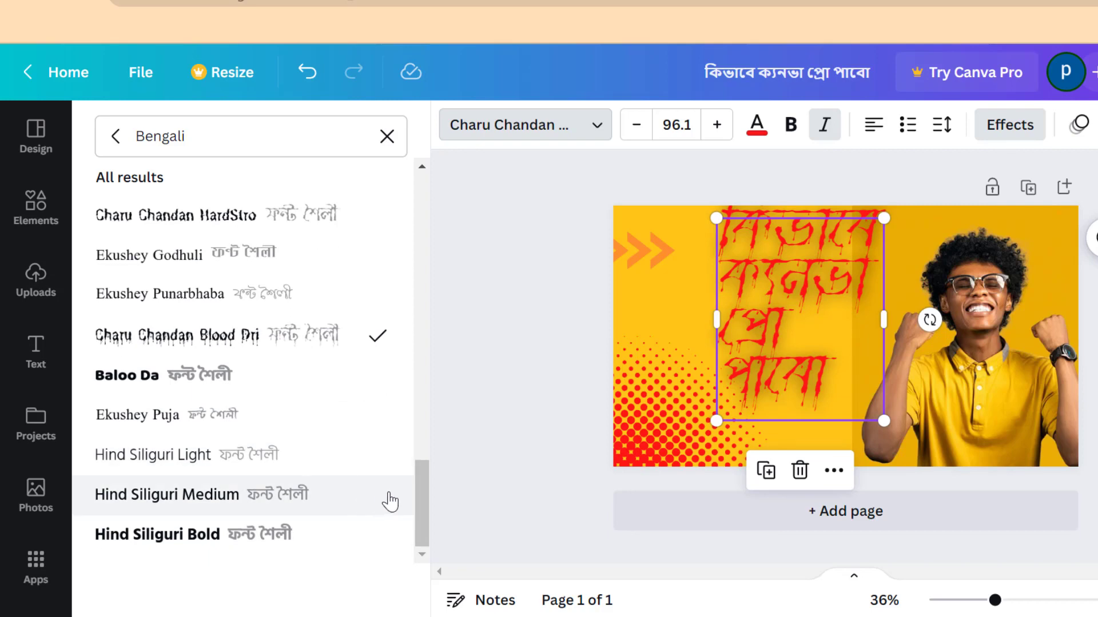
{"action": "left_click", "coordinate": [323, 507]}
{"action": "left_click_drag", "start_coordinate": [428, 502], "coordinate": [430, 328]}
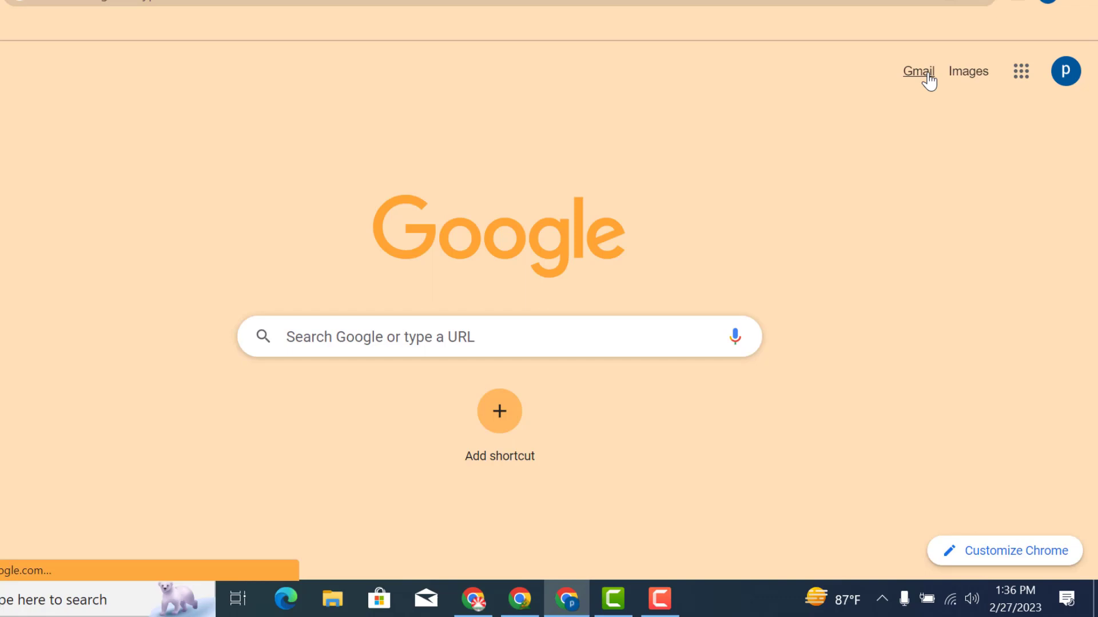
Open the Canva class invitation email and join the teacher's class
{"action": "left_click", "coordinate": [923, 73]}
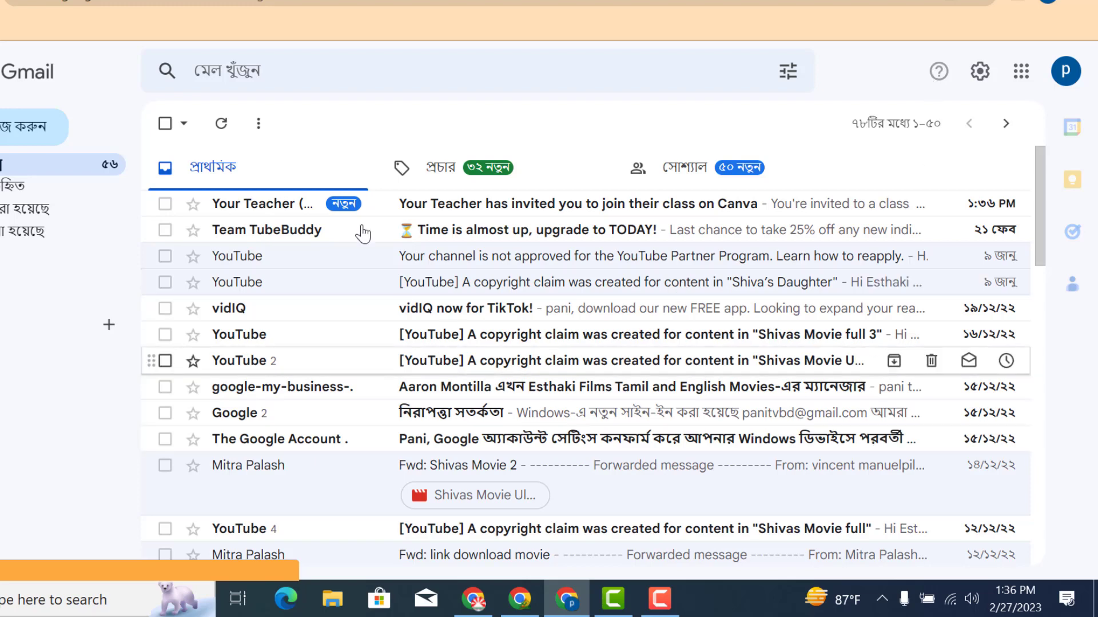
{"action": "left_click", "coordinate": [267, 207]}
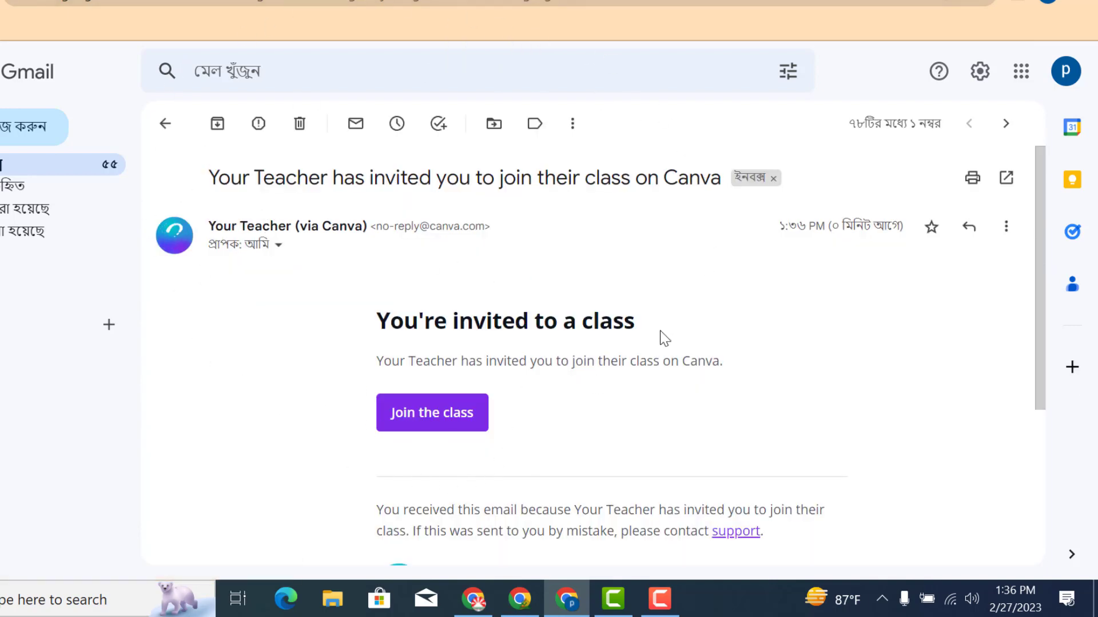
{"action": "left_click", "coordinate": [423, 426]}
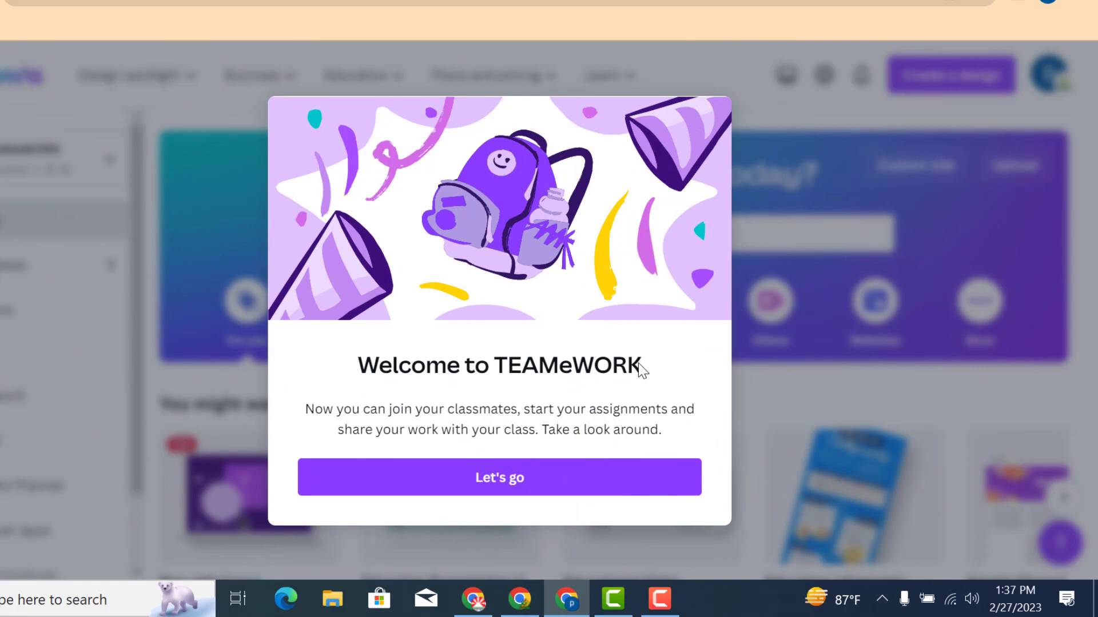
Dismiss the TEAMeWORK welcome and class-work tips, and check the active team in the account menu
{"action": "left_click", "coordinate": [527, 496]}
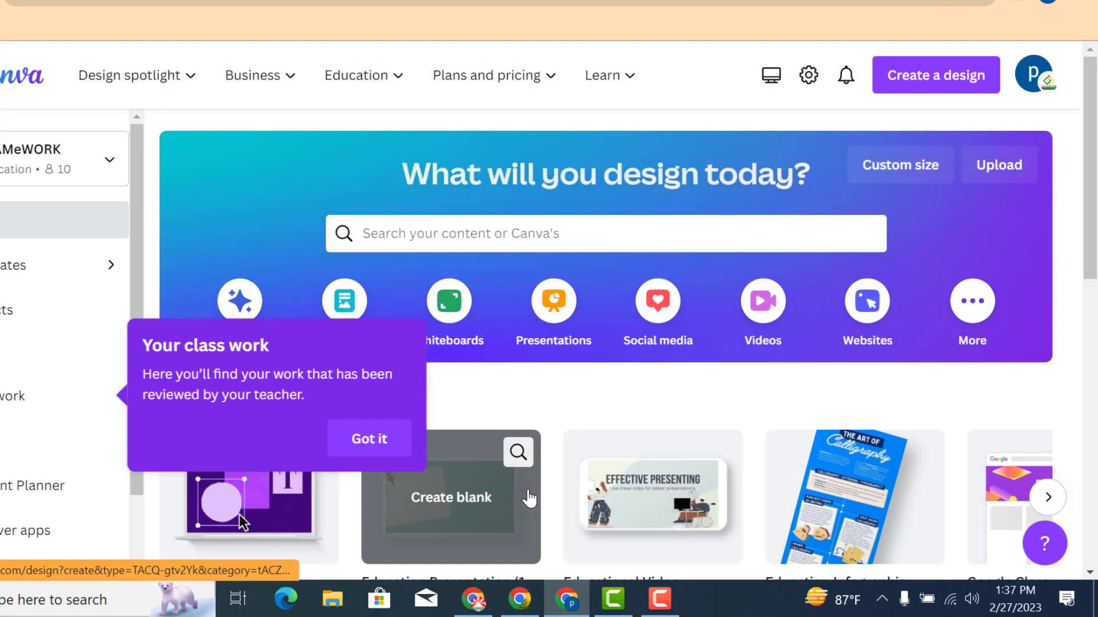
{"action": "left_click", "coordinate": [369, 439]}
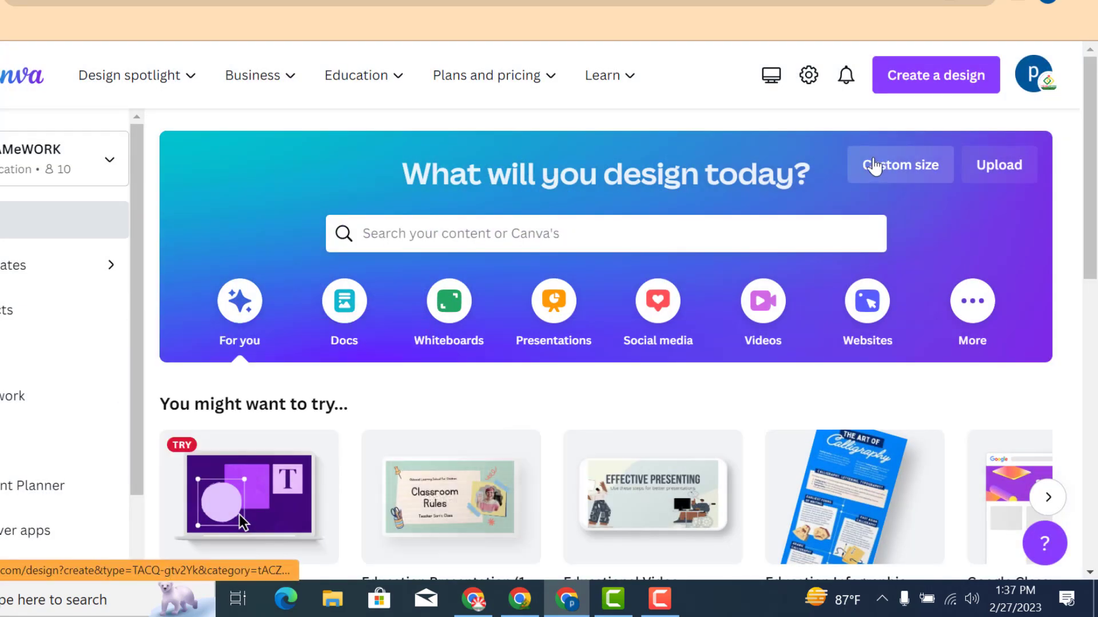
{"action": "left_click", "coordinate": [1048, 89]}
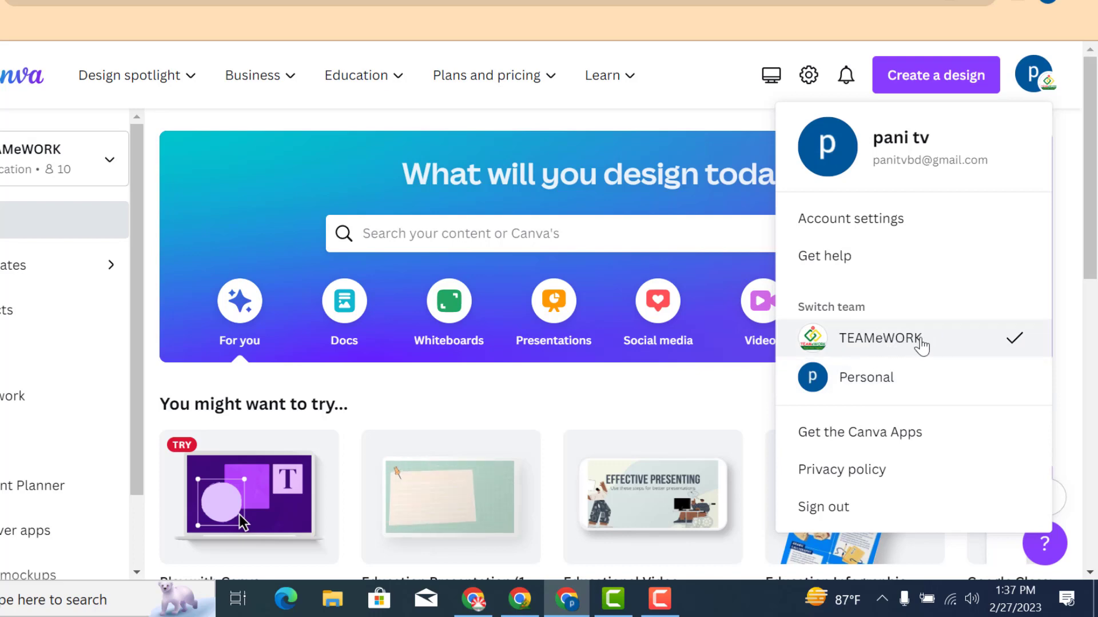
{"action": "left_click", "coordinate": [720, 77]}
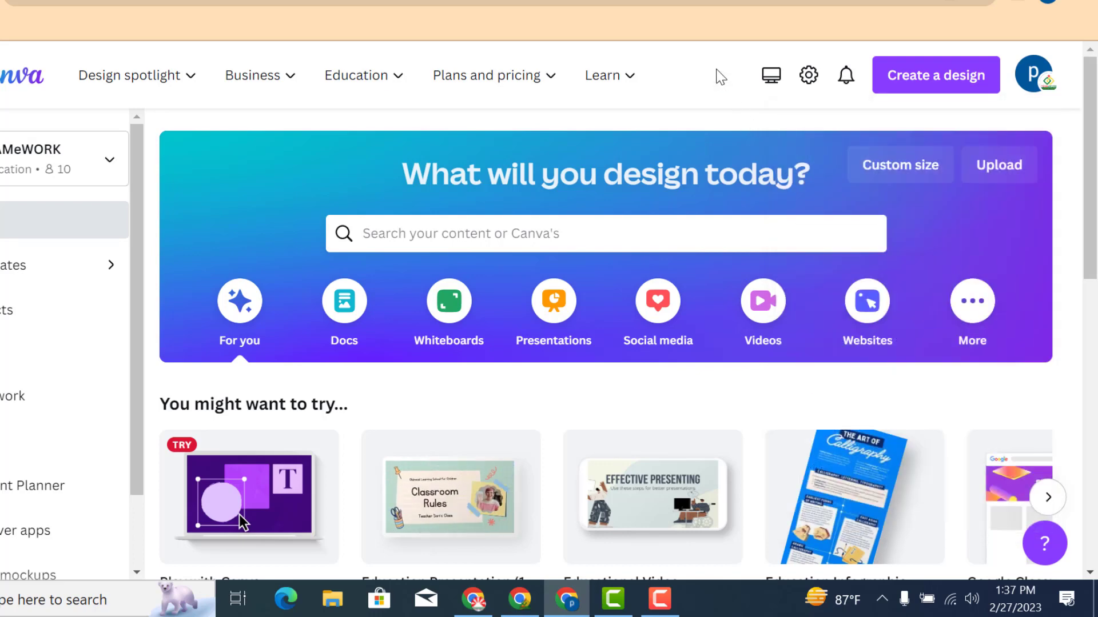
Start a new custom-size design of 1280 × 1720 px
{"action": "left_click", "coordinate": [925, 80]}
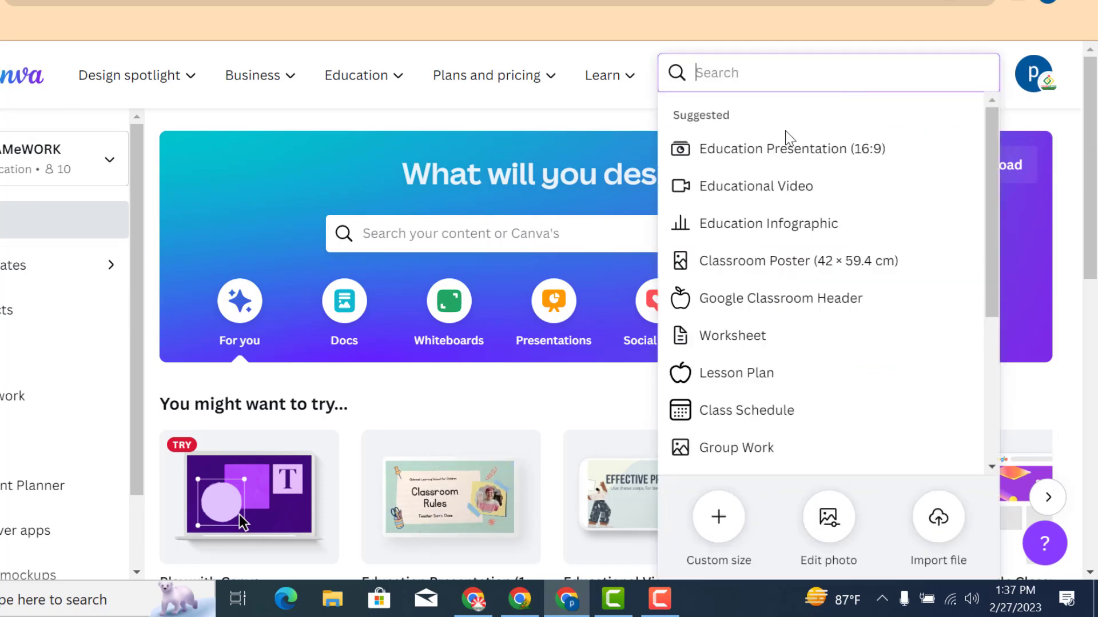
{"action": "left_click", "coordinate": [718, 520]}
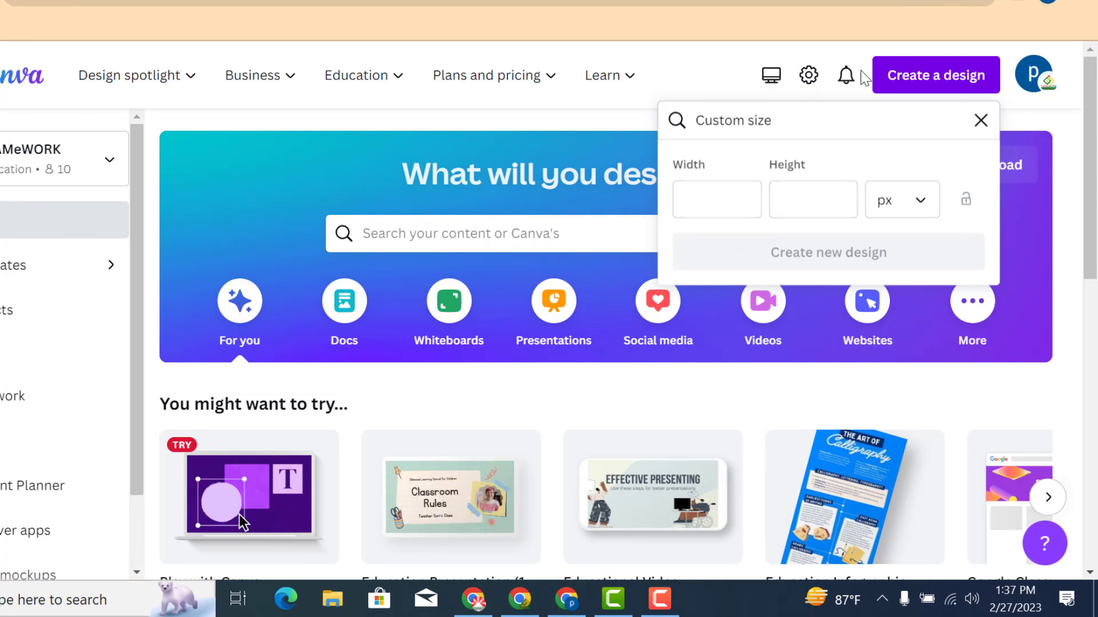
{"action": "left_click", "coordinate": [721, 196]}
{"action": "type", "text": "128"}
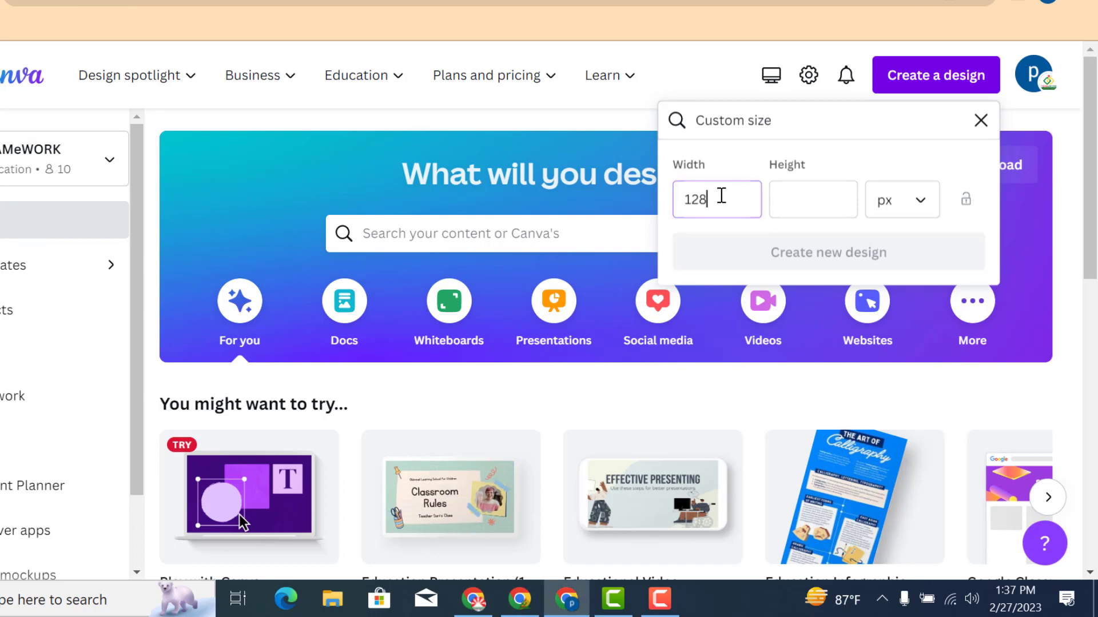
{"action": "type", "text": "0"}
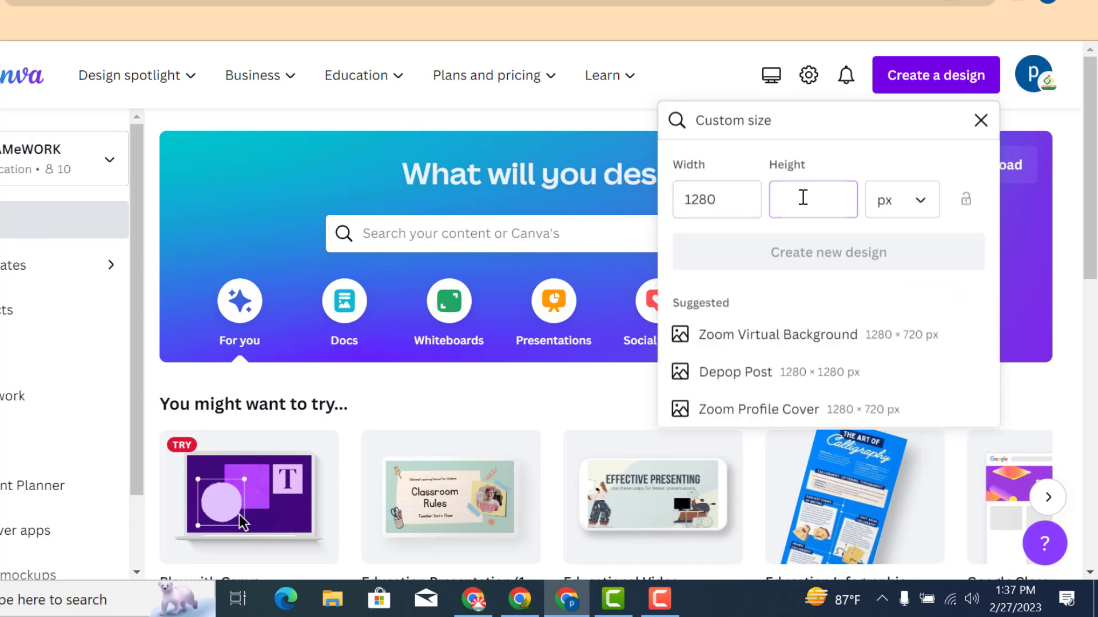
{"action": "left_click", "coordinate": [802, 197]}
{"action": "type", "text": "1720"}
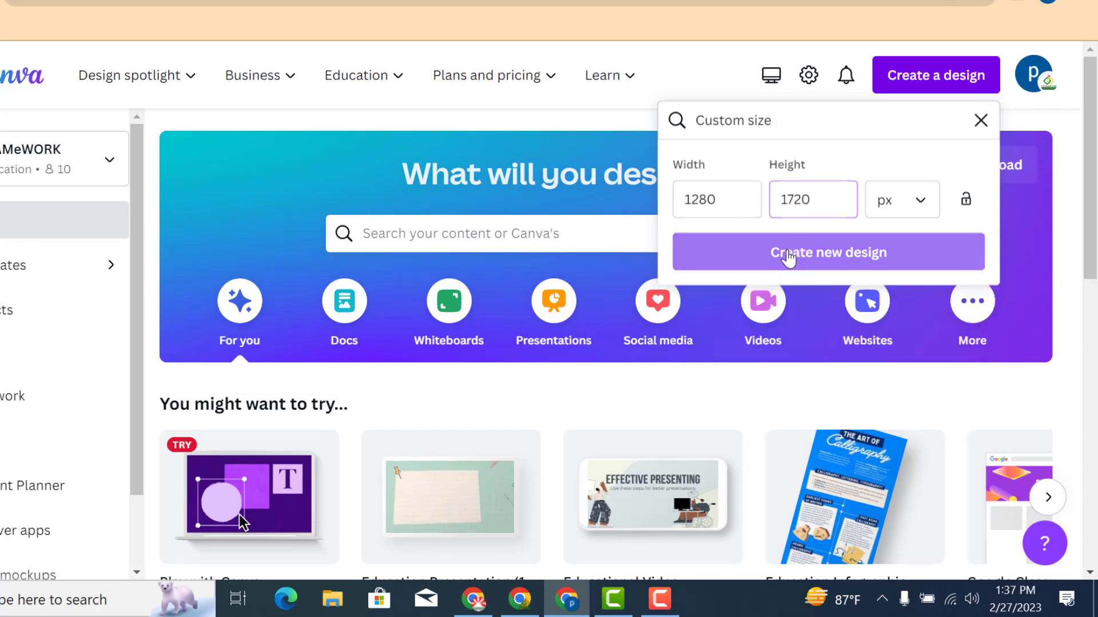
{"action": "left_click", "coordinate": [788, 253]}
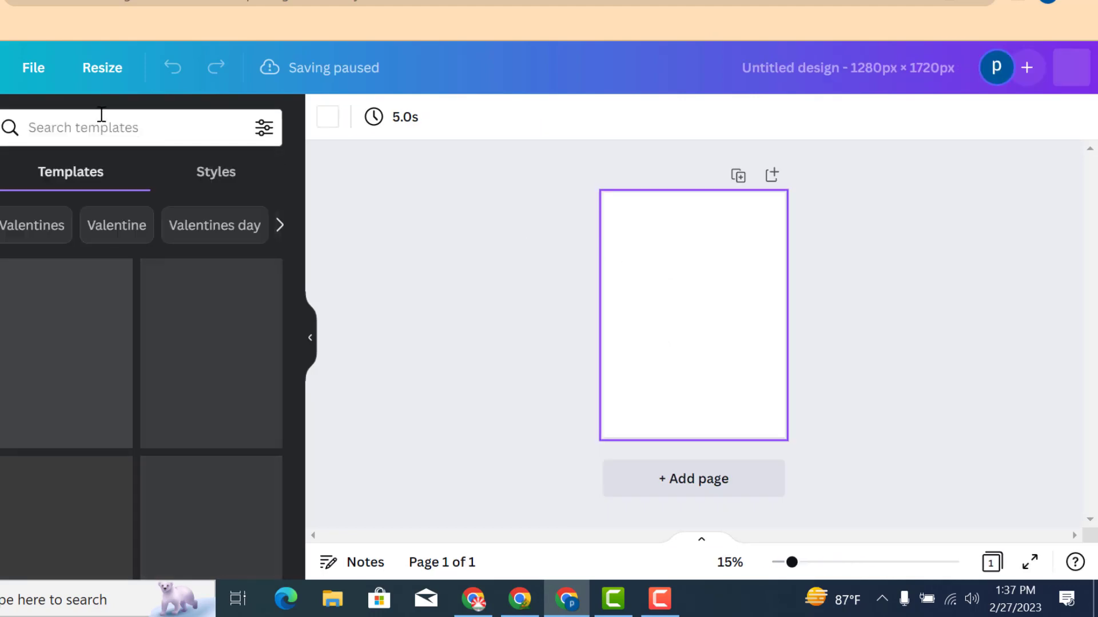
Resize the design to 1280 × 720 px
{"action": "left_click", "coordinate": [100, 71]}
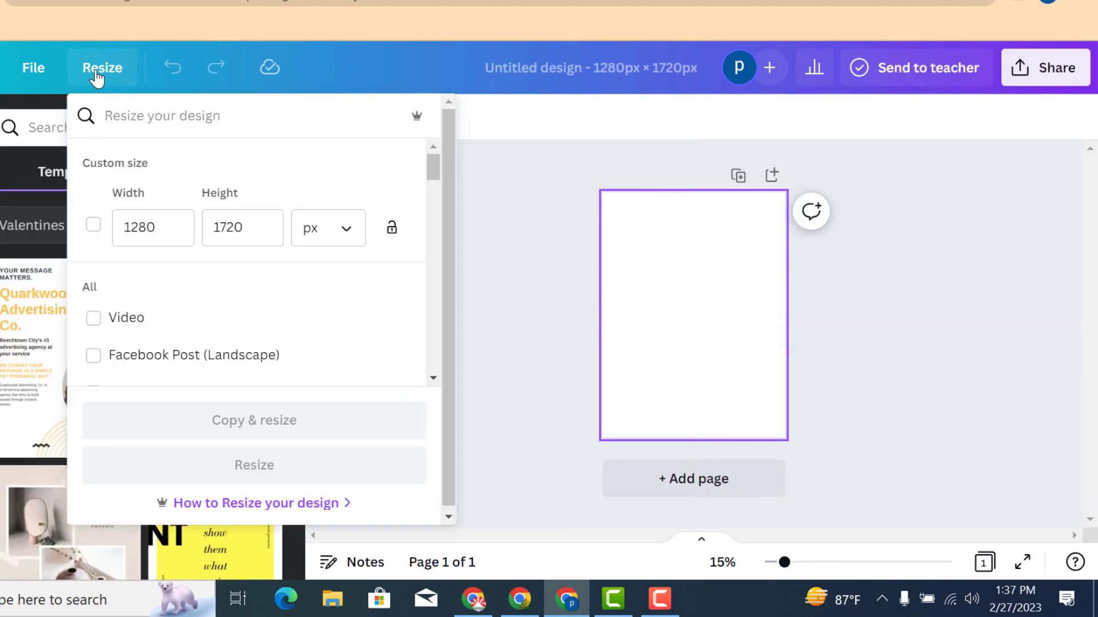
{"action": "left_click", "coordinate": [220, 228]}
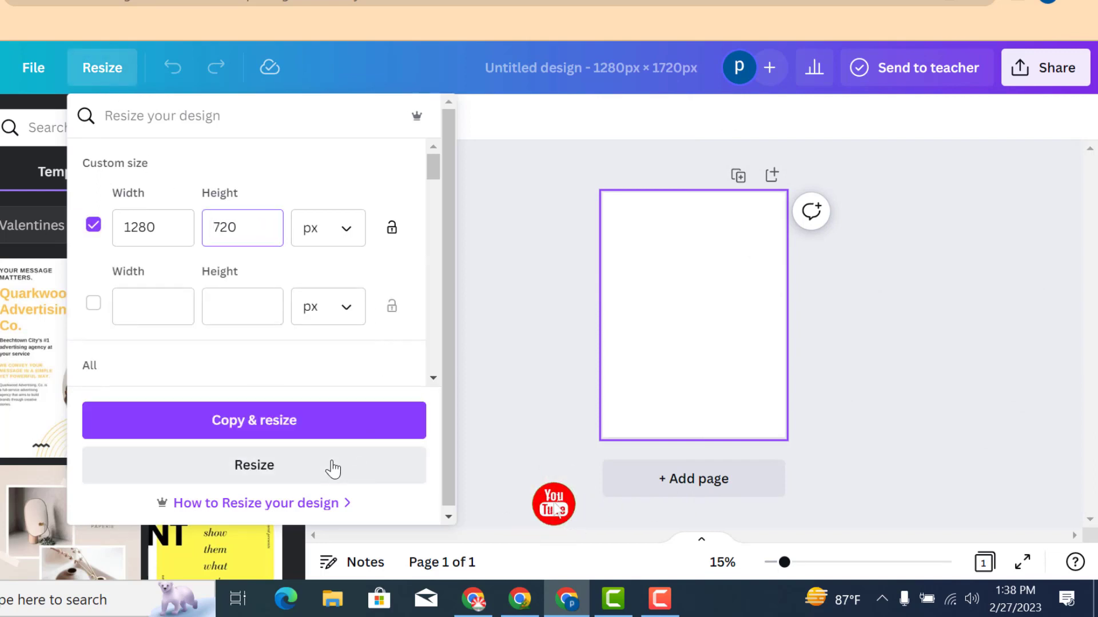
{"action": "left_click", "coordinate": [253, 461]}
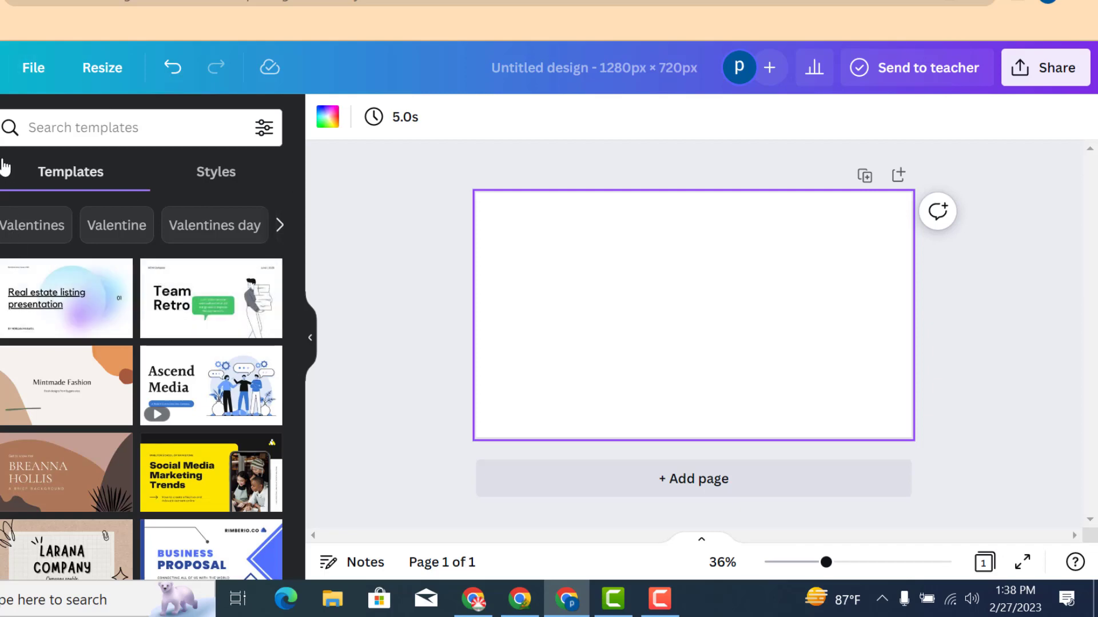
Search templates for YouTube Thumbnails and apply the "How to Create Amazing Resume" thumbnail template
{"action": "left_click", "coordinate": [73, 128]}
{"action": "type", "text": "thu"}
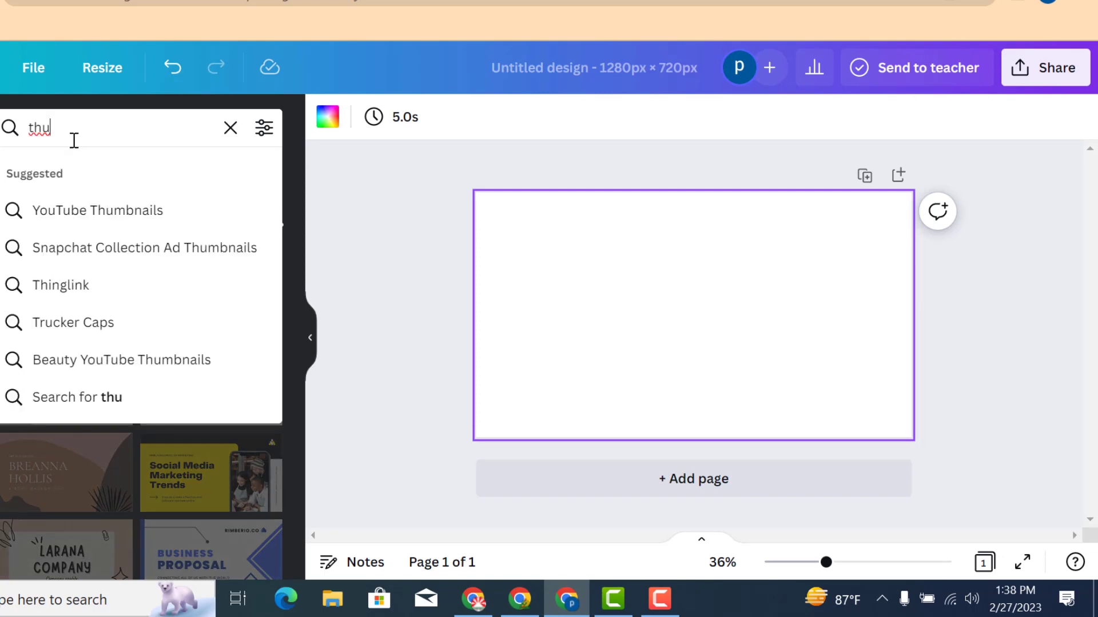
{"action": "left_click", "coordinate": [89, 210]}
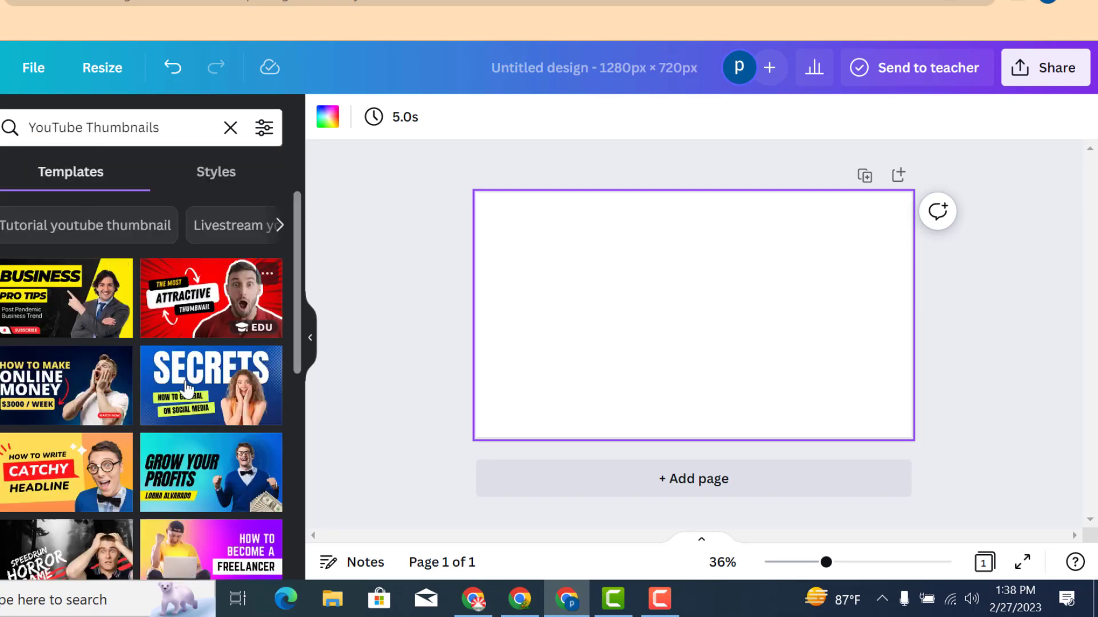
{"action": "scroll", "coordinate": [186, 429], "scroll_direction": "down", "scroll_amount": 3}
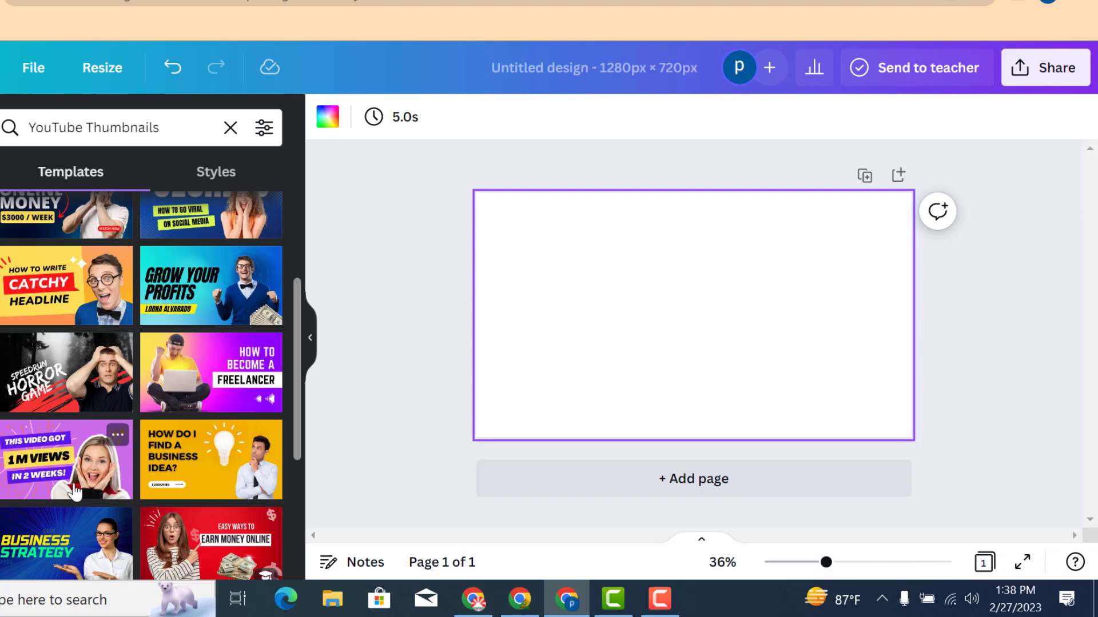
{"action": "scroll", "coordinate": [74, 491], "scroll_direction": "down", "scroll_amount": 3}
{"action": "scroll", "coordinate": [84, 315], "scroll_direction": "up", "scroll_amount": 3}
{"action": "scroll", "coordinate": [108, 482], "scroll_direction": "down", "scroll_amount": 3}
{"action": "scroll", "coordinate": [263, 454], "scroll_direction": "up", "scroll_amount": 1}
{"action": "scroll", "coordinate": [240, 449], "scroll_direction": "down", "scroll_amount": 3}
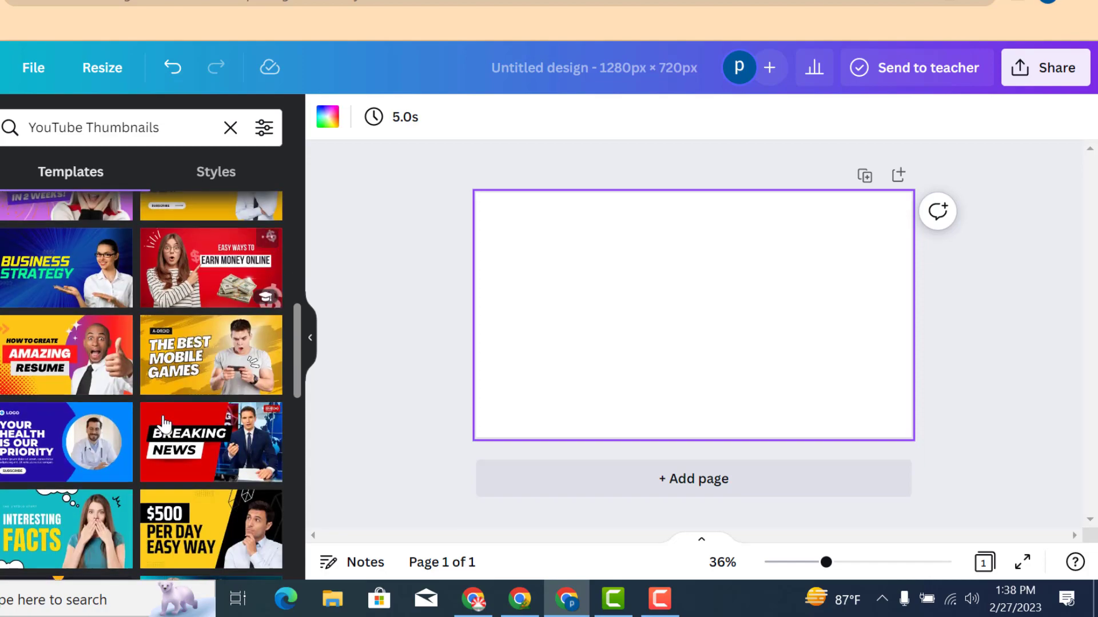
{"action": "scroll", "coordinate": [206, 437], "scroll_direction": "up", "scroll_amount": 4}
{"action": "scroll", "coordinate": [171, 426], "scroll_direction": "down", "scroll_amount": 4}
{"action": "scroll", "coordinate": [163, 423], "scroll_direction": "up", "scroll_amount": 3}
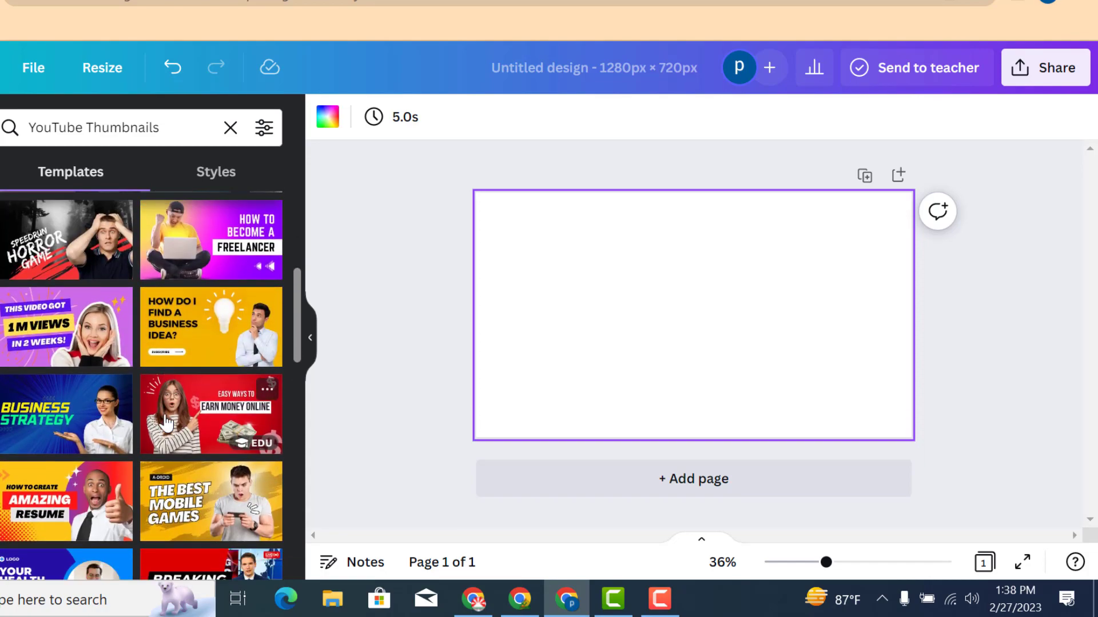
{"action": "scroll", "coordinate": [166, 423], "scroll_direction": "down", "scroll_amount": 1}
{"action": "left_click", "coordinate": [66, 452]}
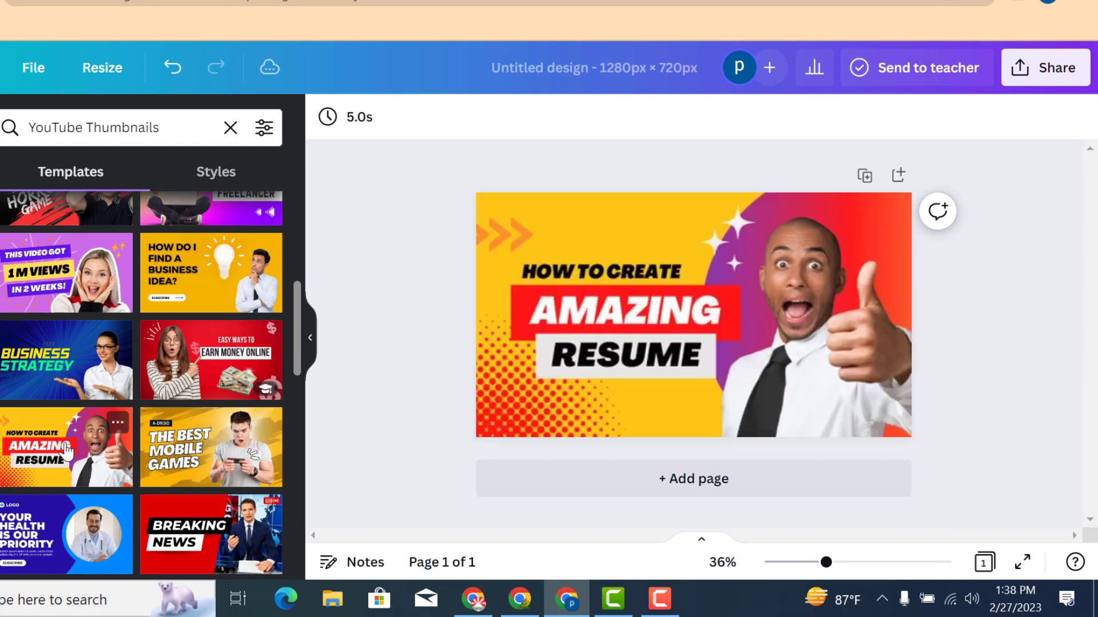
Delete the man's photo from the template
{"action": "left_click", "coordinate": [824, 325]}
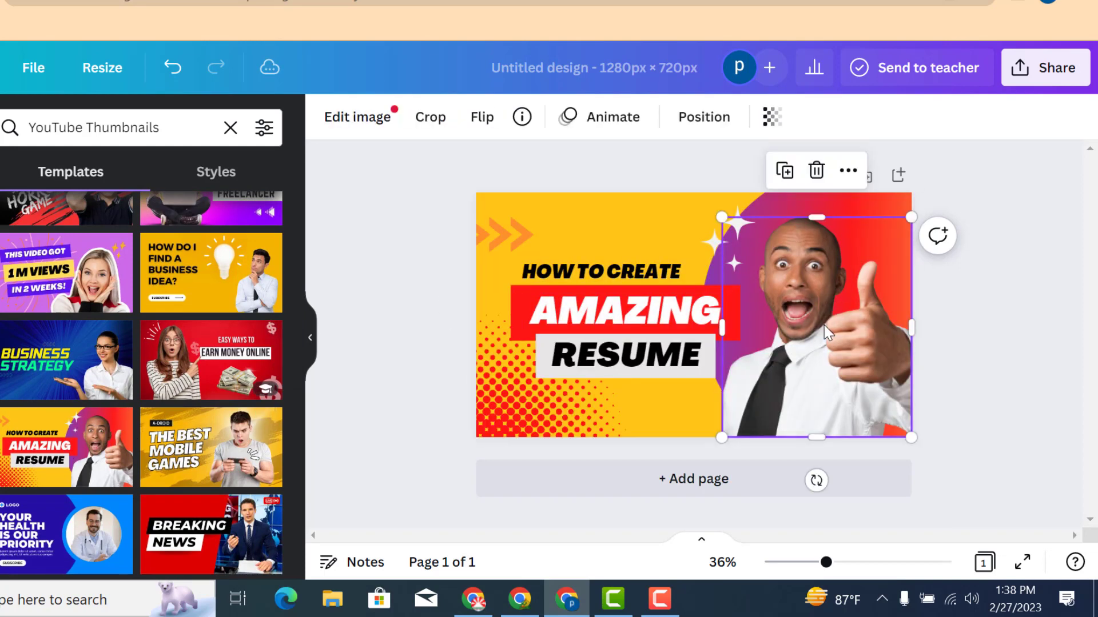
{"action": "mouse_move", "coordinate": [839, 327]}
{"action": "left_mouse_down"}
{"action": "mouse_move", "coordinate": [846, 357]}
{"action": "mouse_move", "coordinate": [848, 347]}
{"action": "left_mouse_up"}
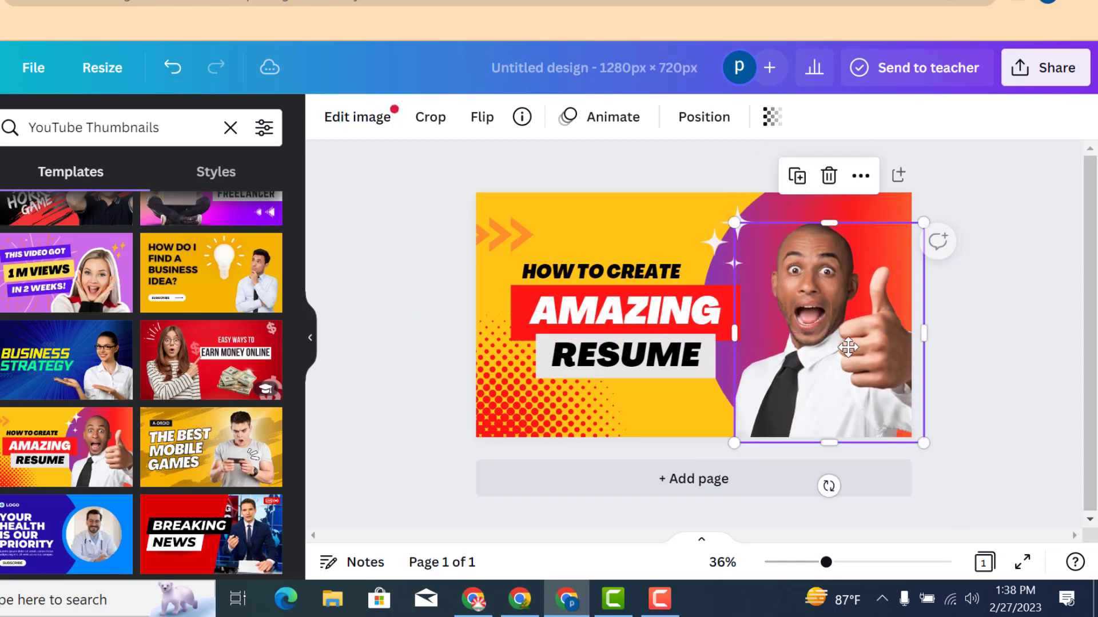
{"action": "key", "text": "Delete"}
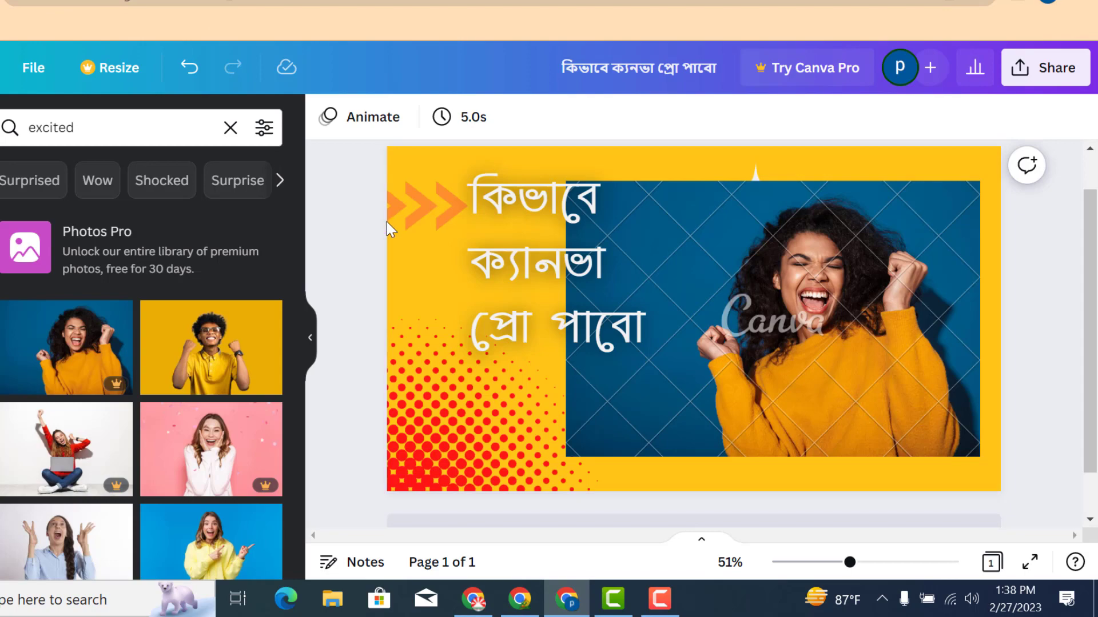
Copy the Bengali heading from the earlier design and paste it into the new thumbnail
{"action": "left_click", "coordinate": [541, 222]}
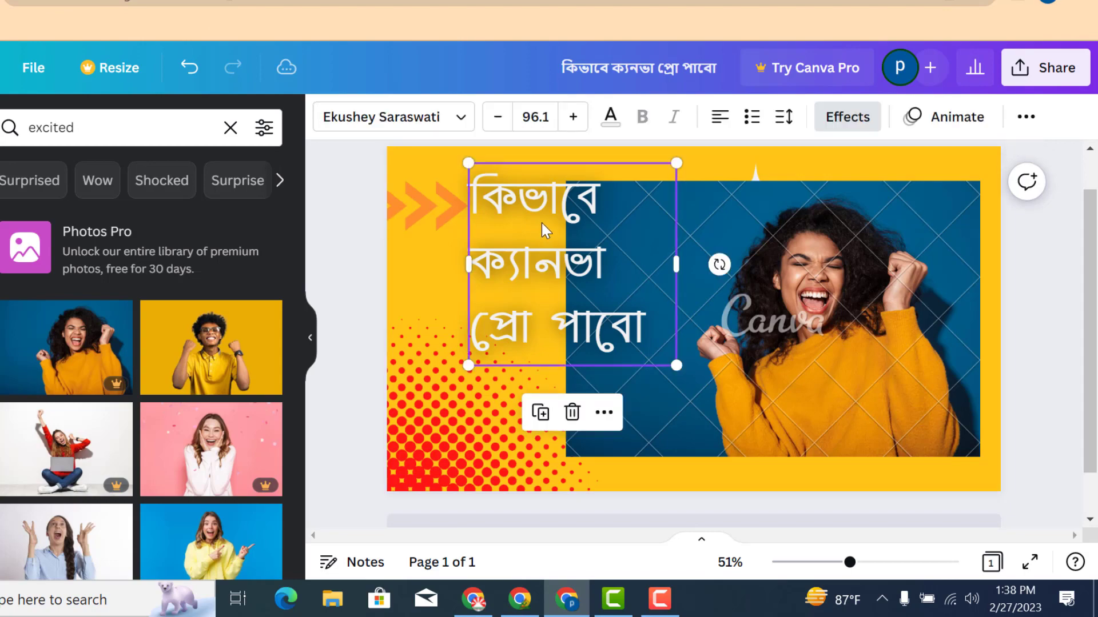
{"action": "left_click", "coordinate": [579, 271]}
{"action": "left_click", "coordinate": [527, 252]}
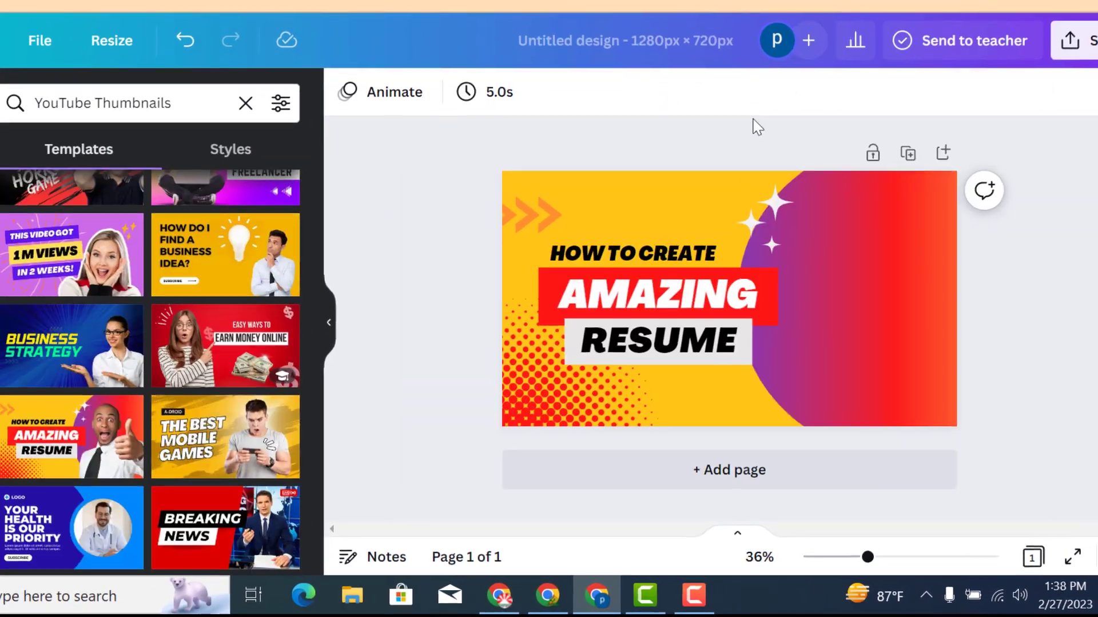
{"action": "left_click", "coordinate": [833, 294]}
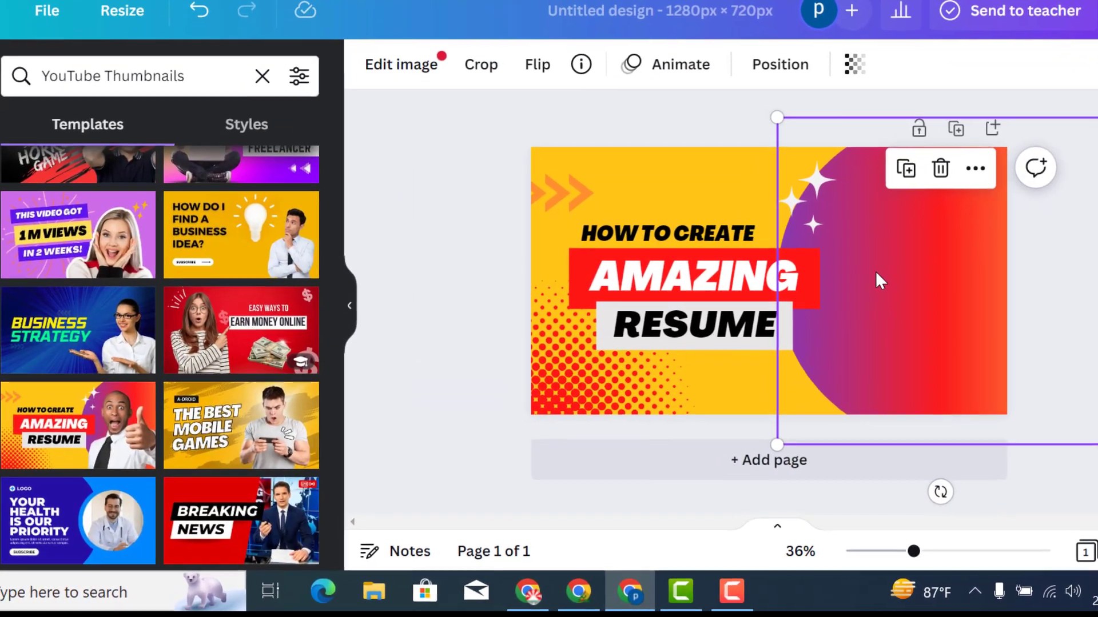
{"action": "key", "text": "ctrl+v"}
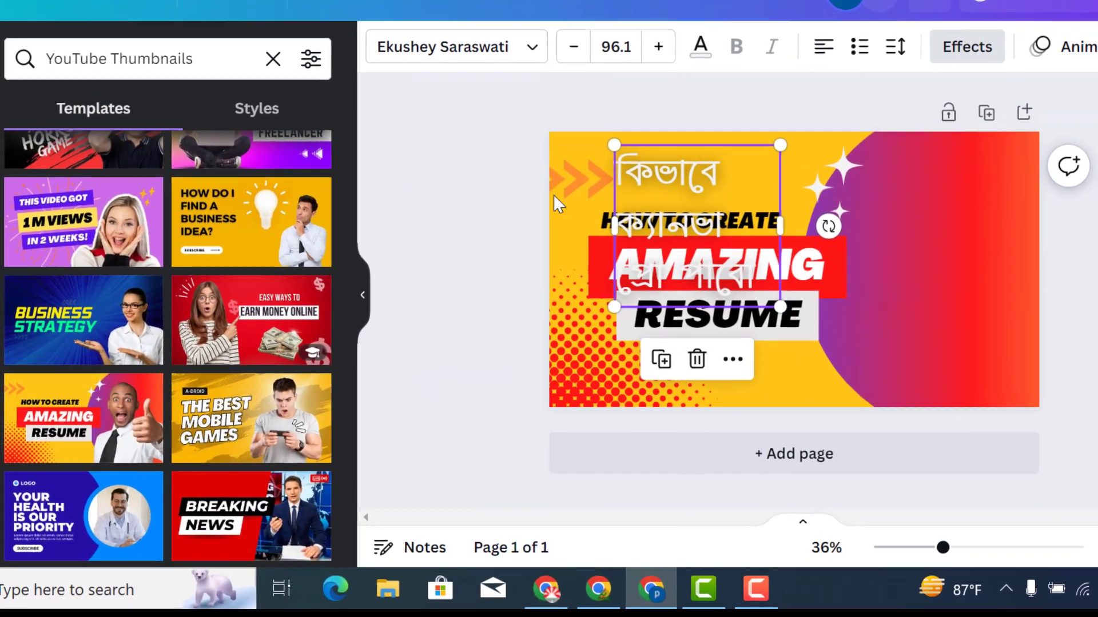
Move the pasted heading aside and delete the template's English title texts
{"action": "left_click_drag", "start_coordinate": [653, 216], "coordinate": [576, 212]}
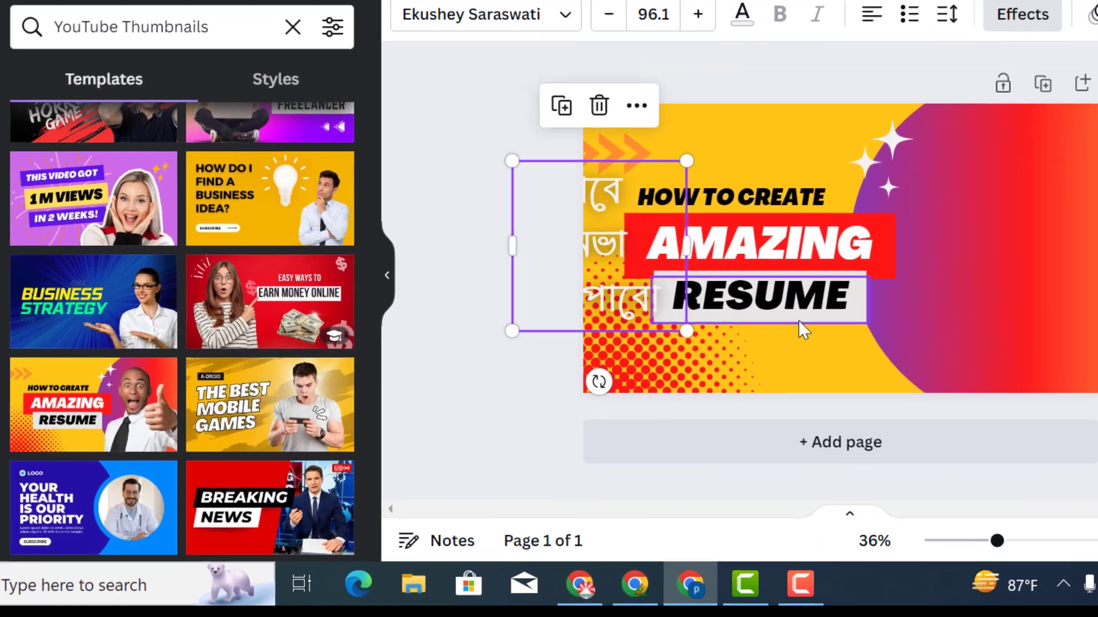
{"action": "left_click_drag", "start_coordinate": [778, 326], "coordinate": [757, 190]}
{"action": "key", "text": "Delete"}
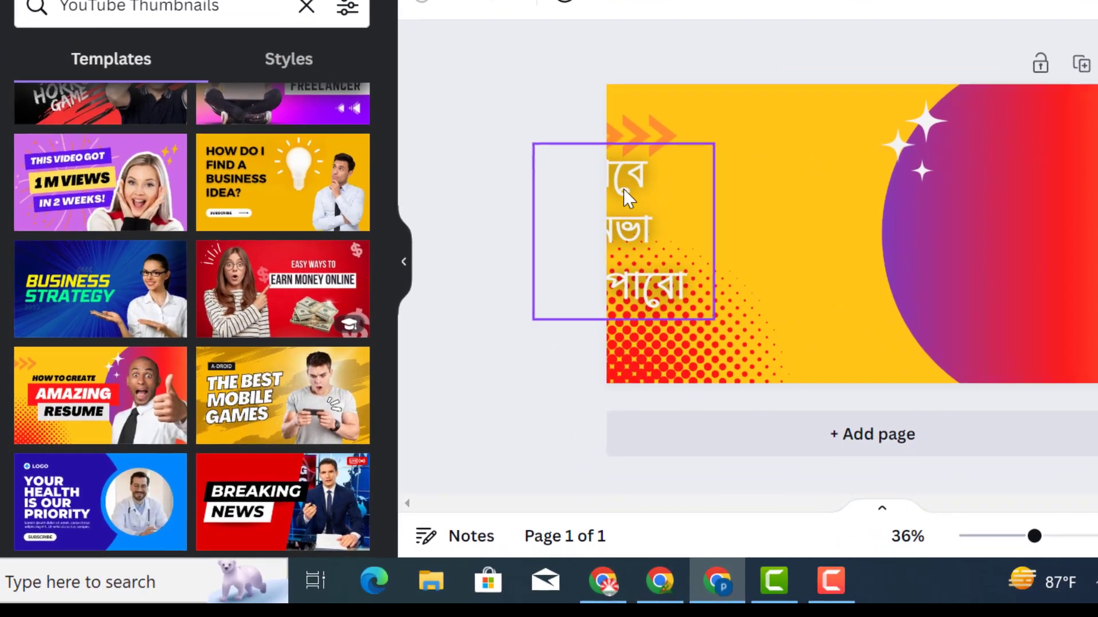
Position the Bengali heading over the left side of the thumbnail
{"action": "left_click_drag", "start_coordinate": [622, 188], "coordinate": [785, 143]}
{"action": "left_click", "coordinate": [580, 166]}
{"action": "left_click", "coordinate": [1061, 208]}
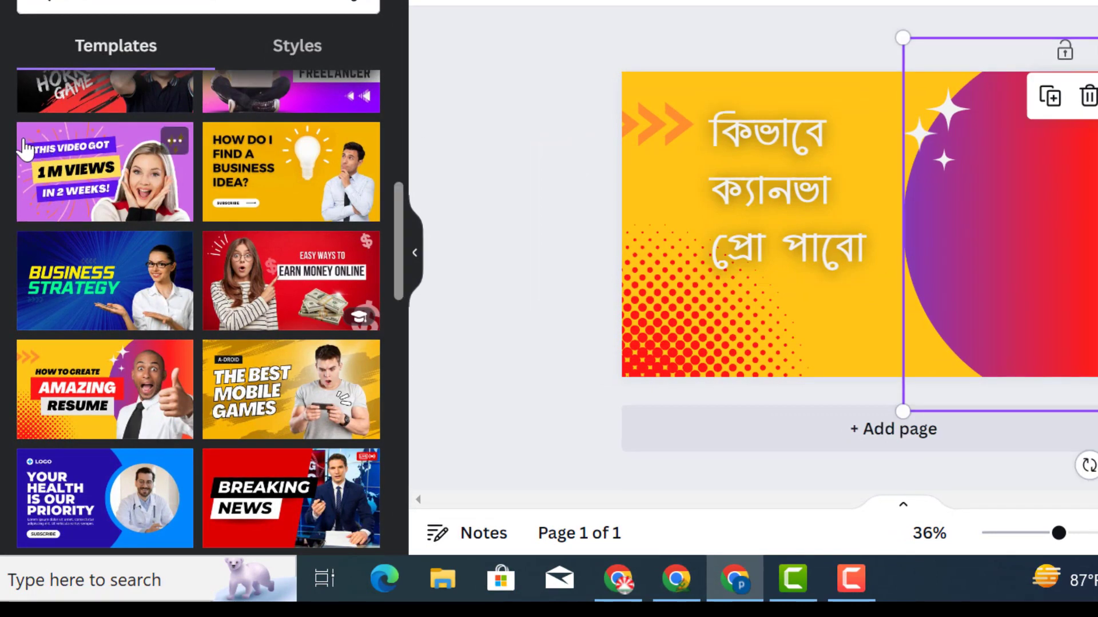
Open the apps and photos side panels to look for an image
{"action": "left_click", "coordinate": [0, 338]}
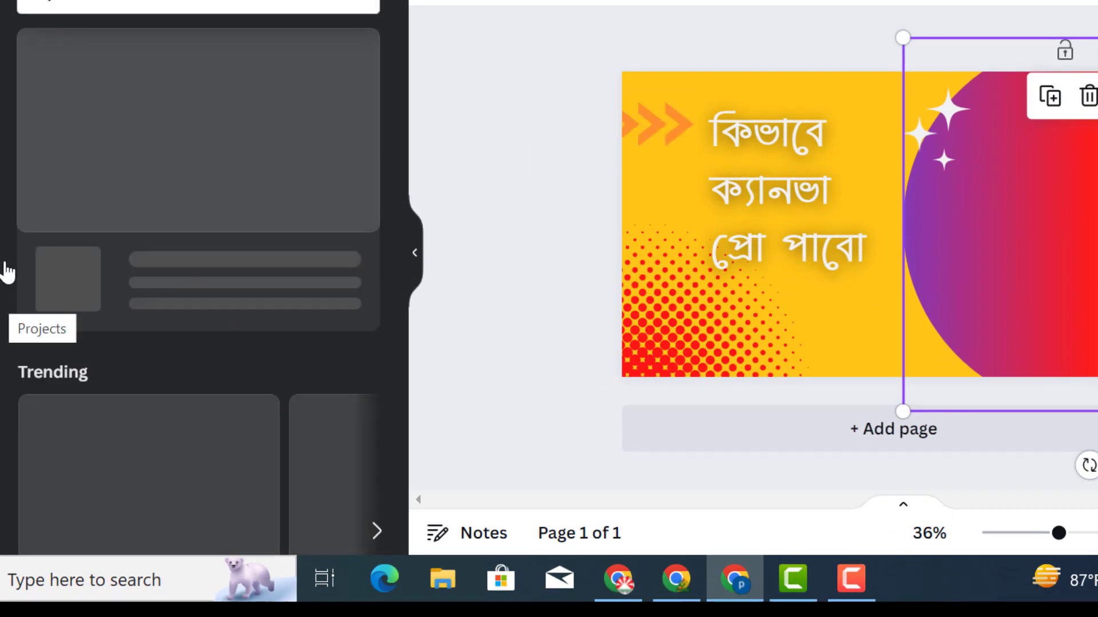
{"action": "scroll", "coordinate": [91, 417], "scroll_direction": "down", "scroll_amount": 7}
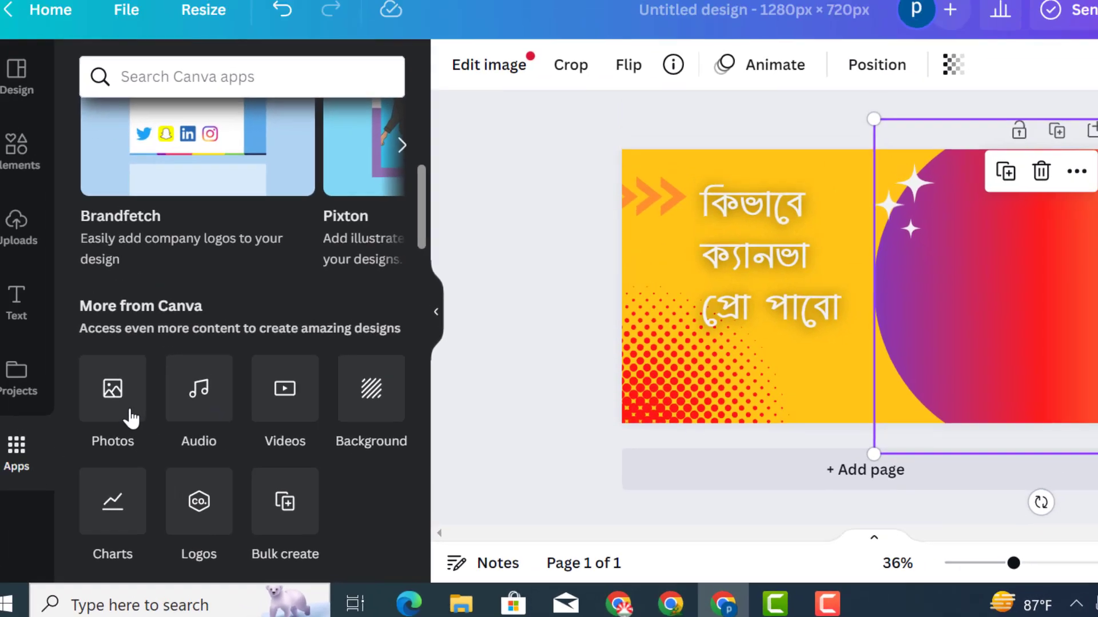
{"action": "left_click", "coordinate": [131, 419]}
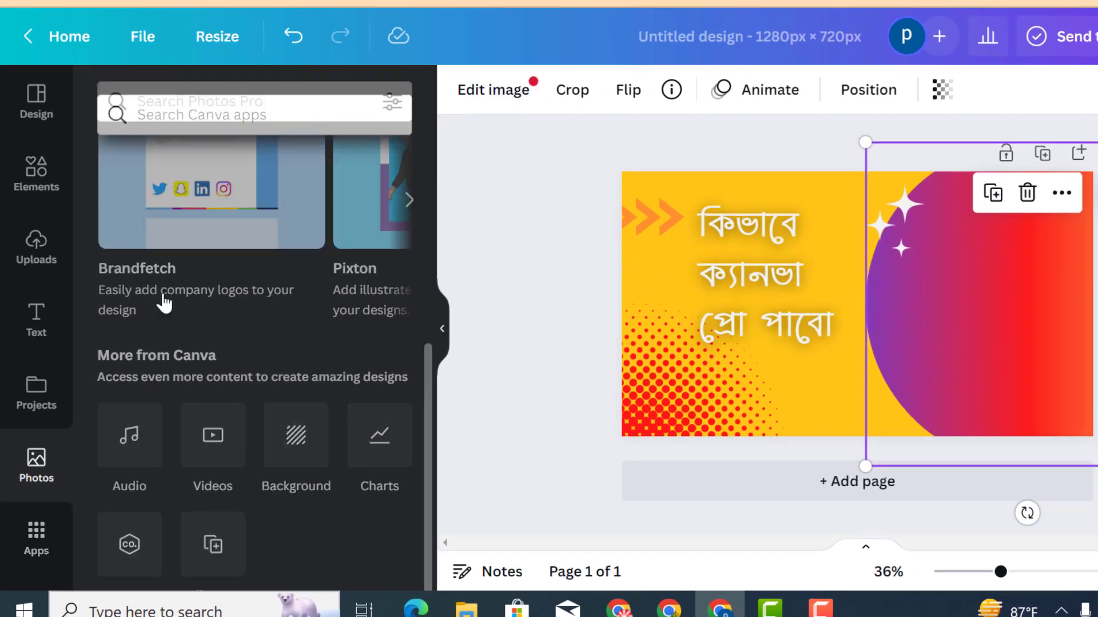